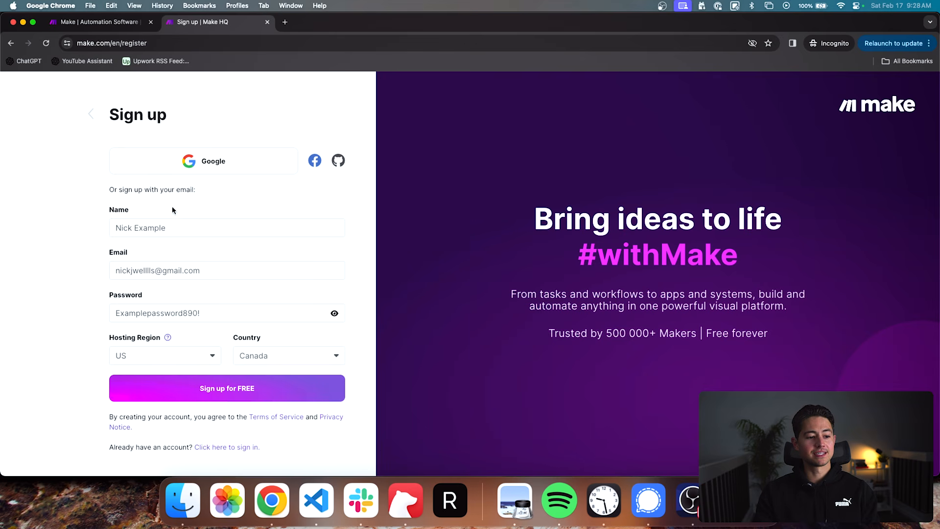
- Review the name, email and password entered in the Make sign-up form and submit it to create the free account
left_click_drag(167, 228, 111, 228)
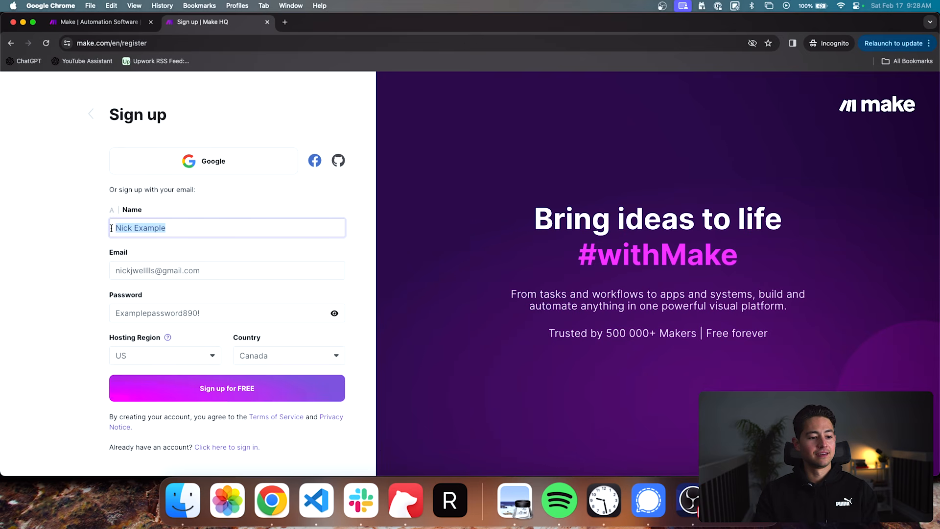
left_click(234, 268)
triple_click(118, 270)
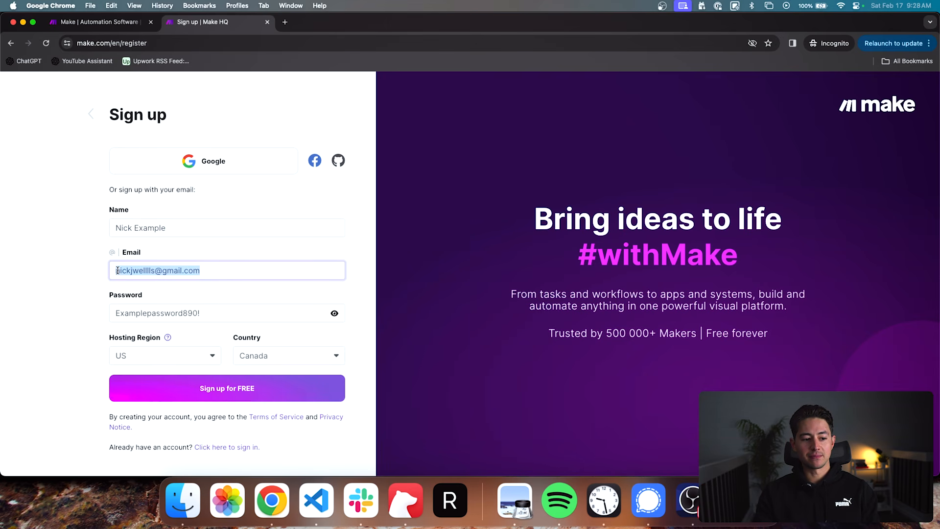
double_click(122, 308)
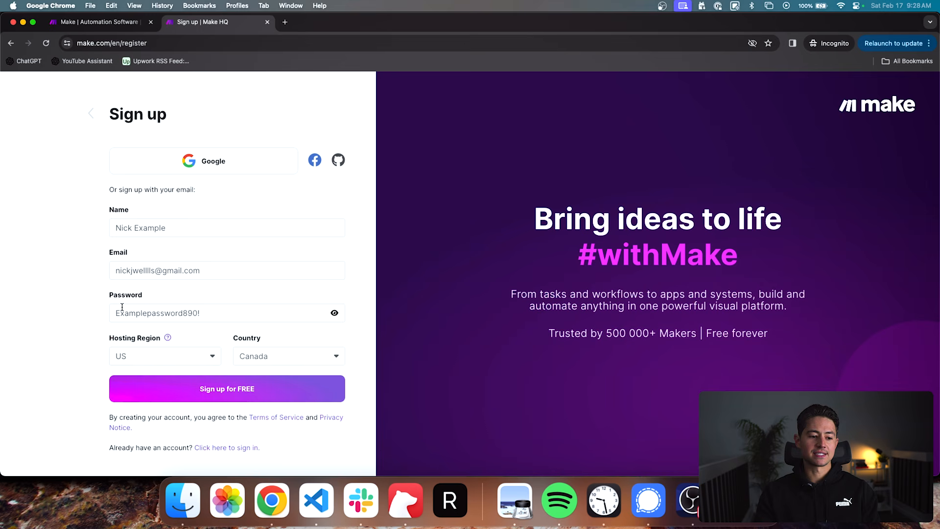
left_click(191, 305)
key("super+a")
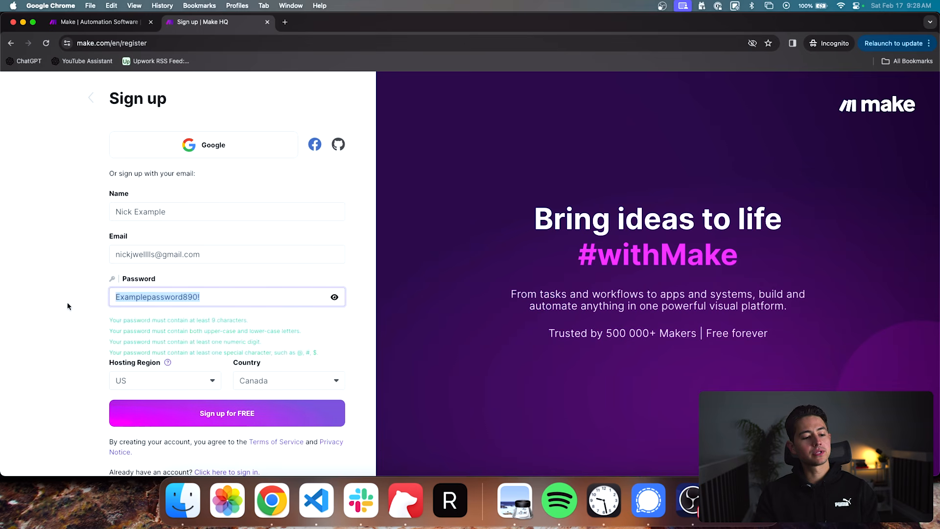
left_click(67, 303)
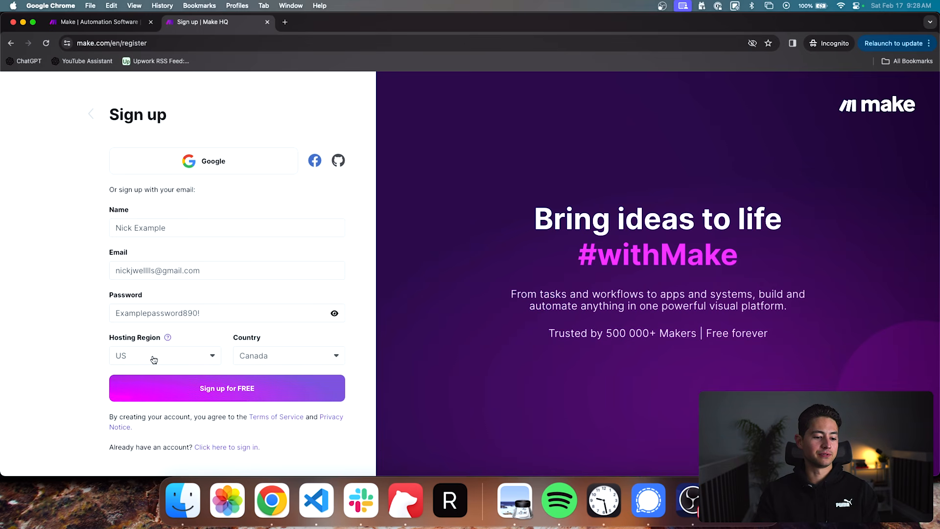
left_click(232, 389)
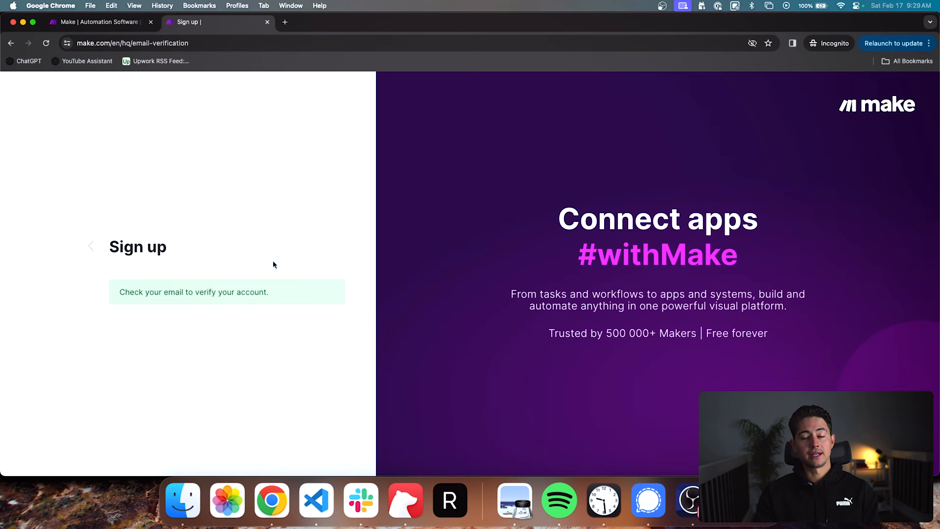
- Switch to the regular browser window, open Gmail in a new tab and change to the mailbox used for the sign-up
key("super+grave")
key("super+t")
type("mail.google.com/mail/u/0/")
key("Return")
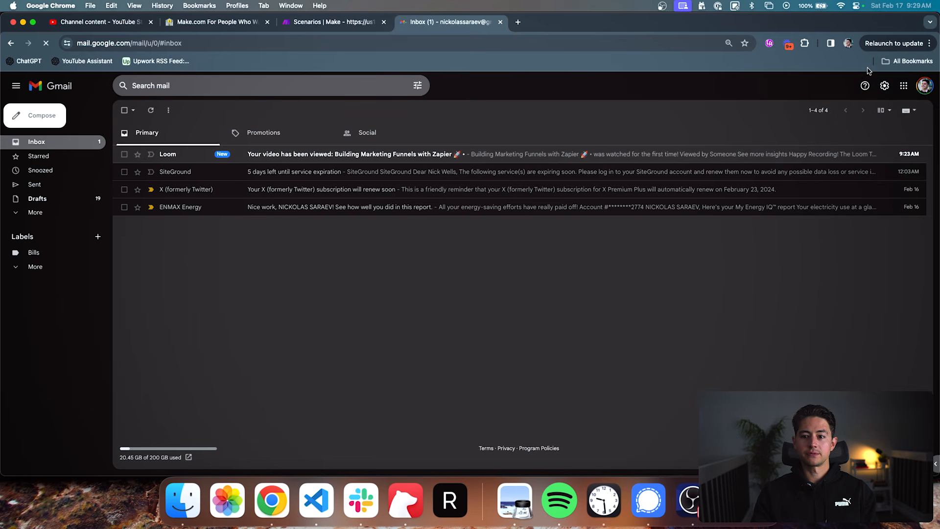
left_click(924, 86)
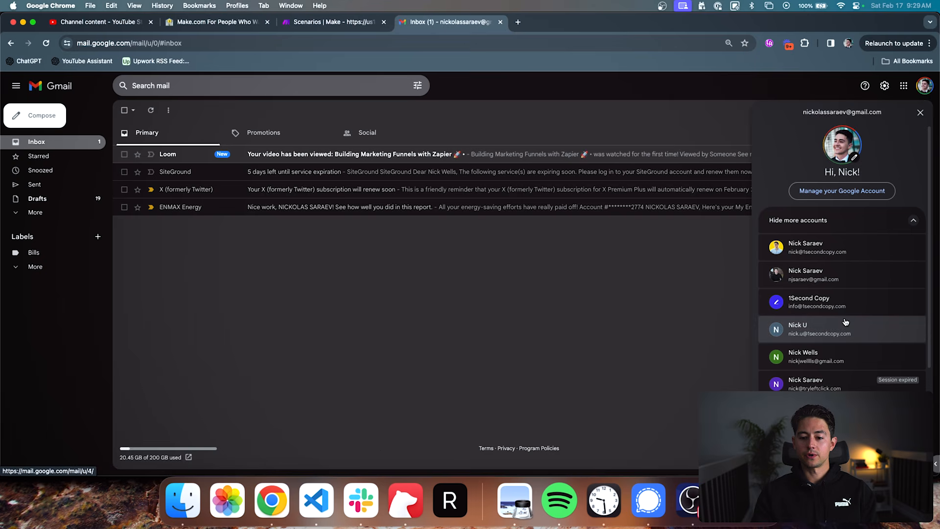
left_click(846, 356)
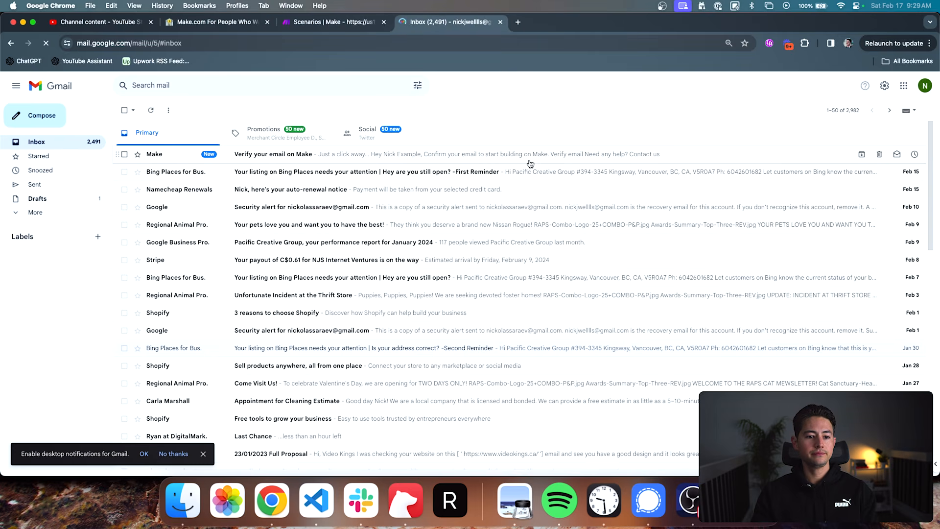
- Copy the verification link from the "Verify your email on Make" message and load it in a new incognito tab
left_click(530, 162)
right_click(496, 308)
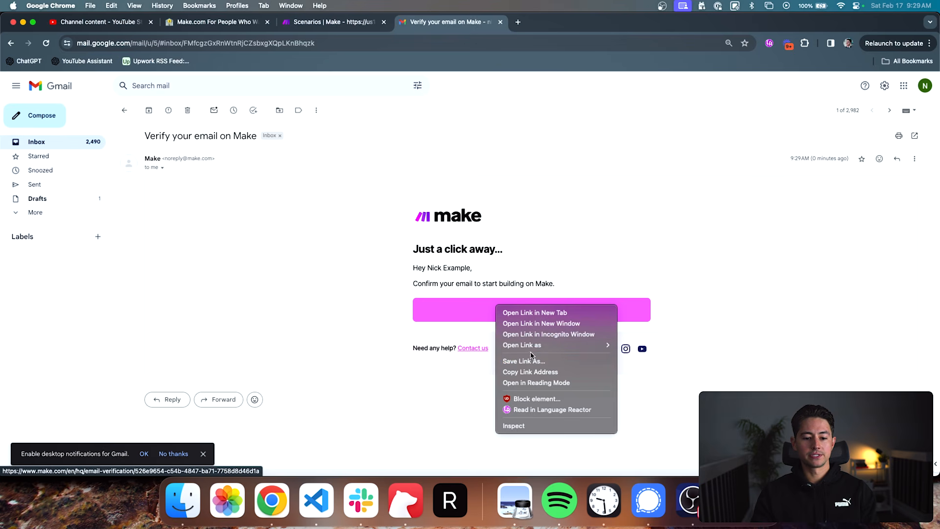
left_click(534, 373)
key("super+grave")
key("super+t")
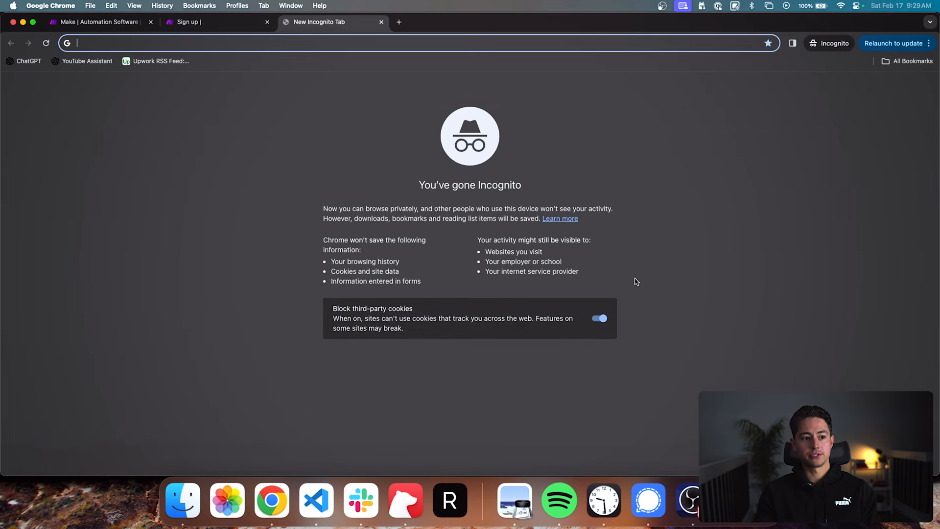
key("super+v")
key("Return")
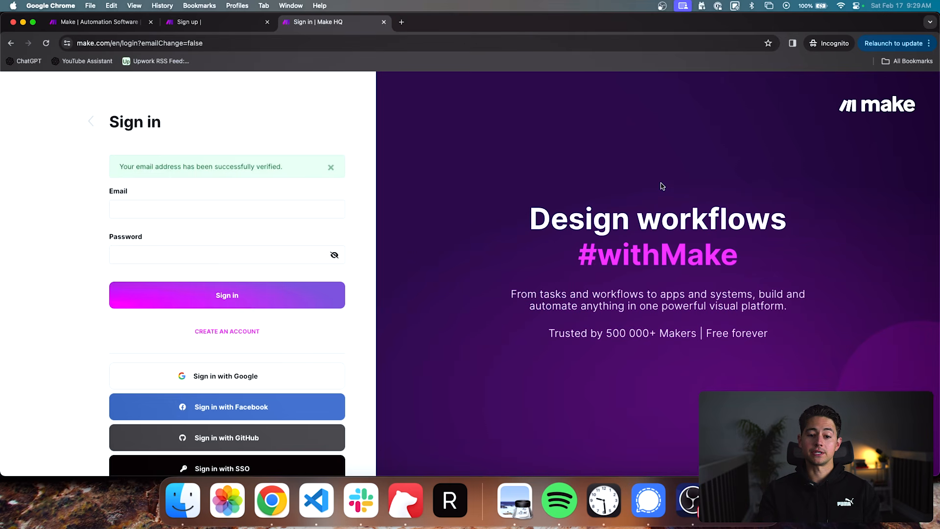
- Sign in to Make by entering the registered email address and the account password
left_click(300, 210)
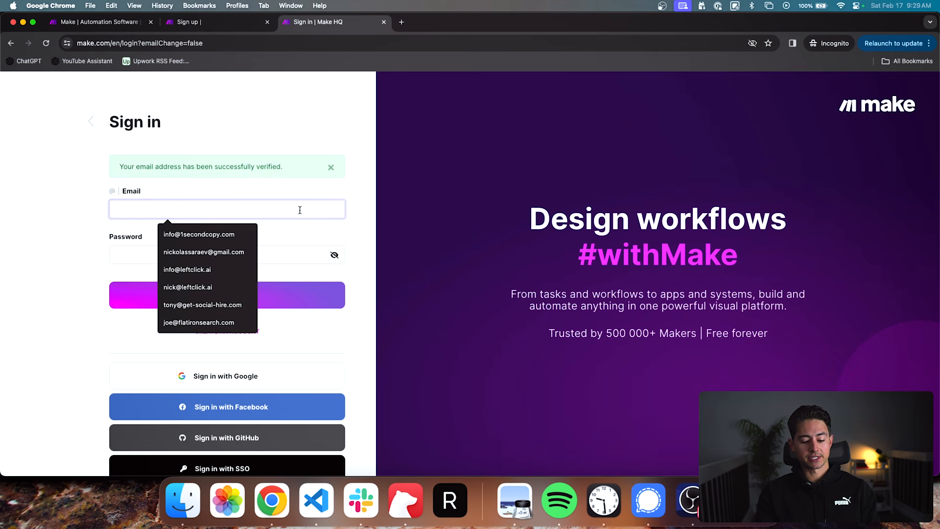
key("Tab")
type("••••")
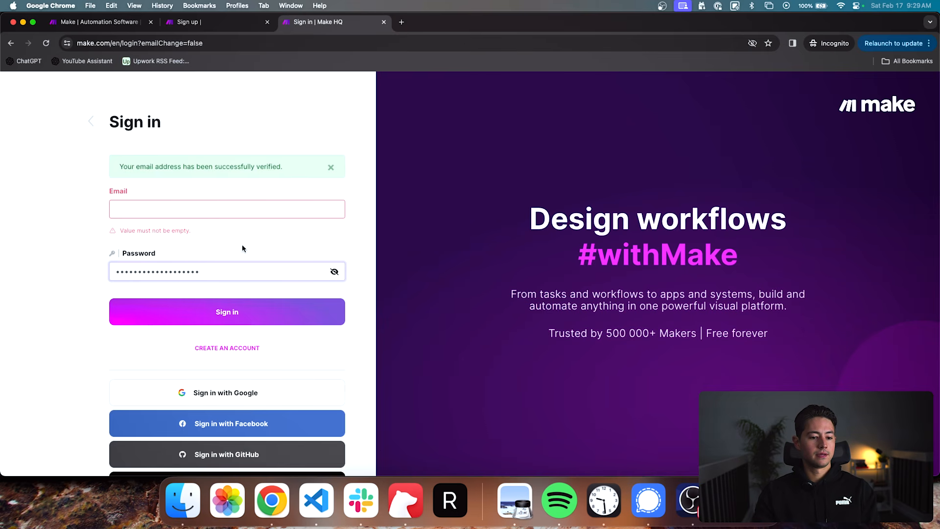
key("super+a")
key("BackSpace")
left_click(234, 209)
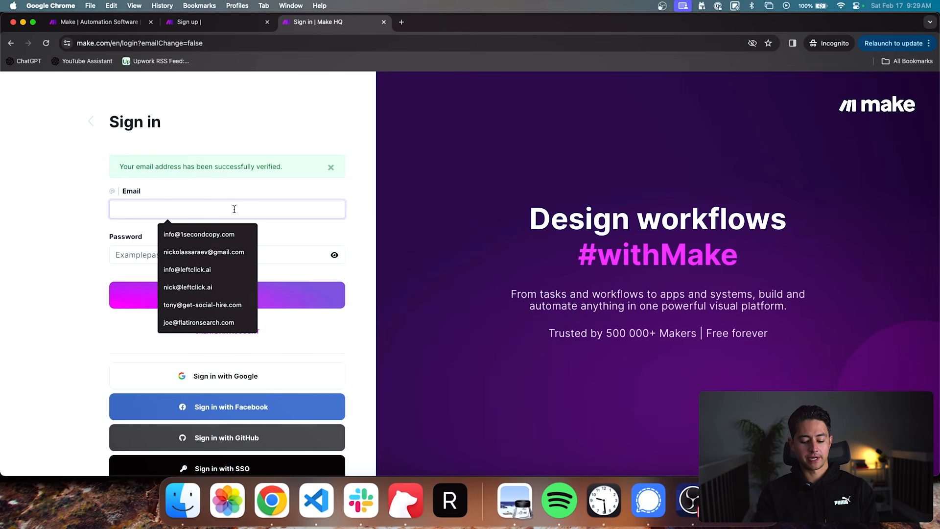
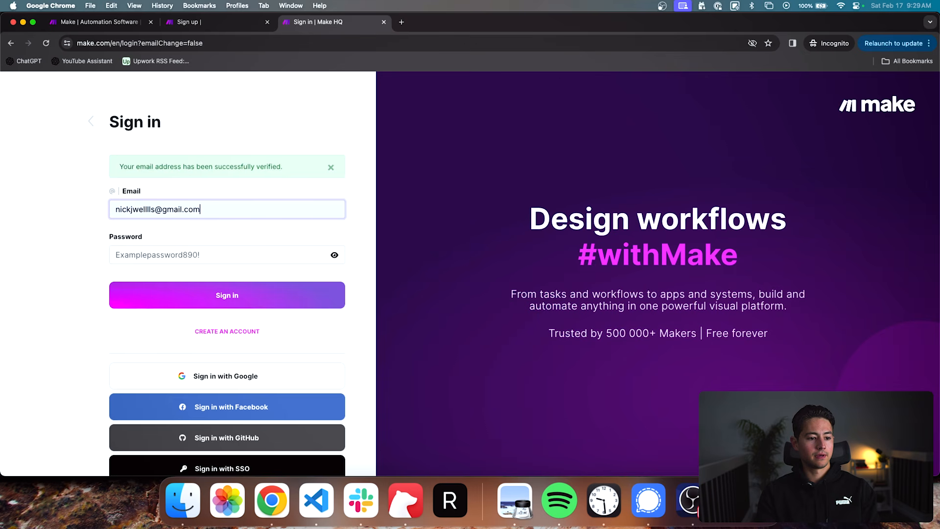
key("Return")
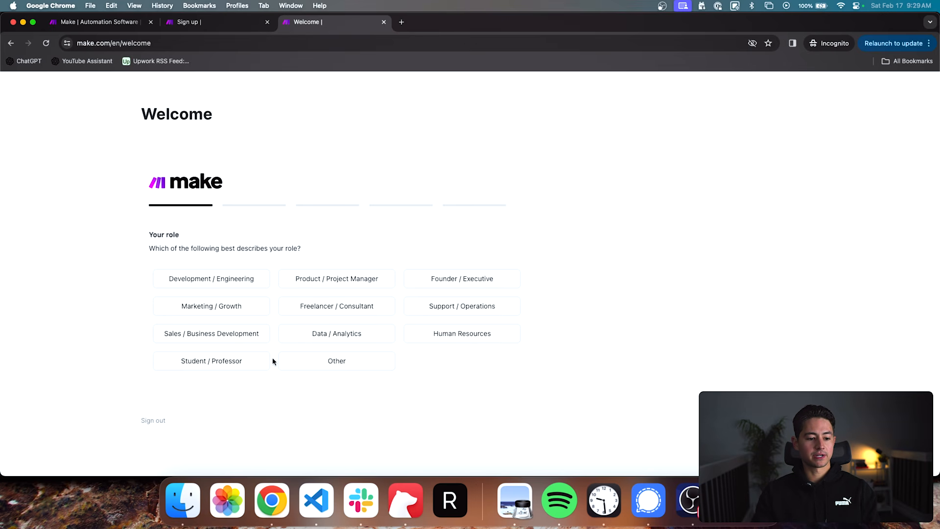
- Complete the welcome questionnaire, choosing Sales / Business Development as role, Project Management as goal and YouTube as discovery source
left_click(254, 337)
scroll(259, 362, "down", 2)
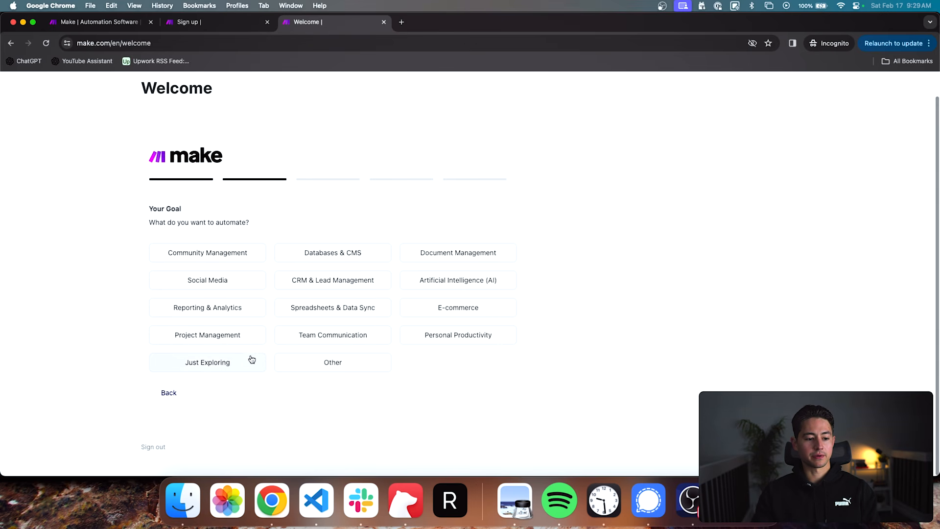
left_click(245, 340)
left_click(228, 277)
left_click(232, 275)
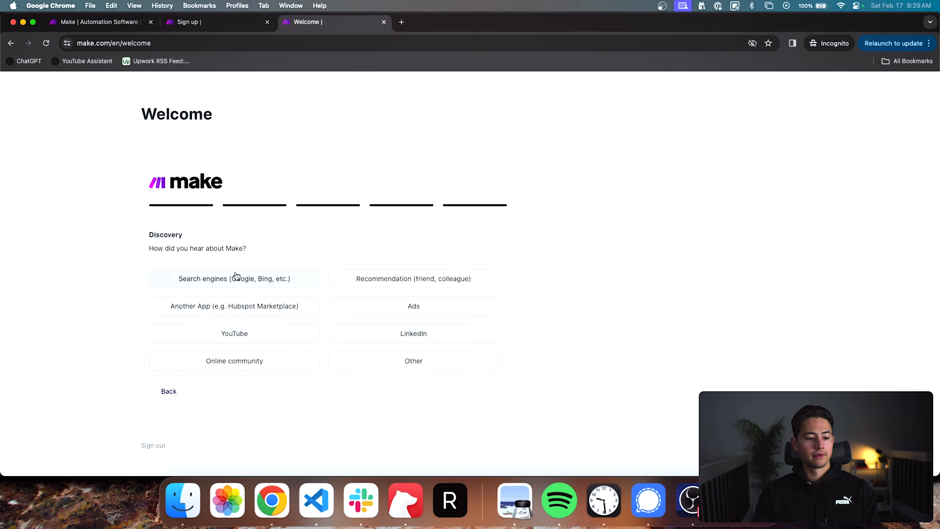
left_click(226, 340)
left_click(193, 272)
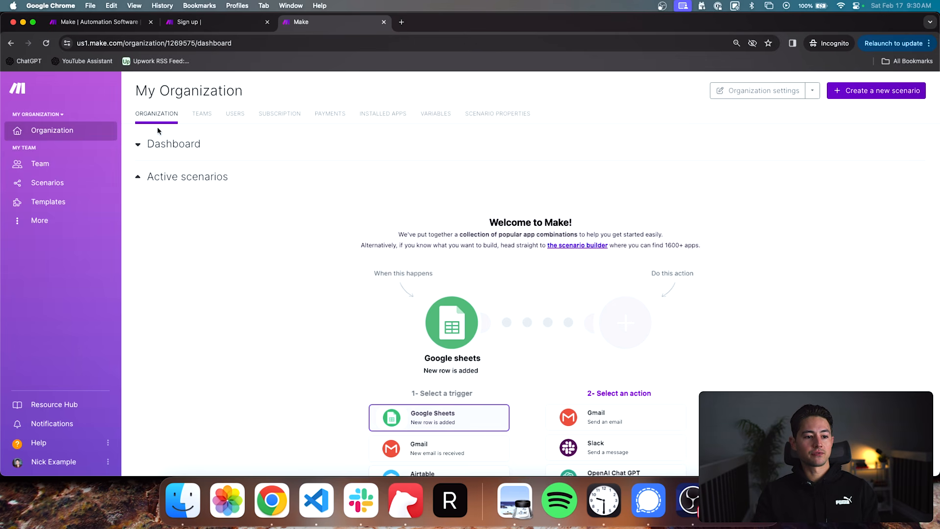
- Open the organization's subscription plans, change the pricing to monthly billing and check the Pro plan's price
left_click(267, 115)
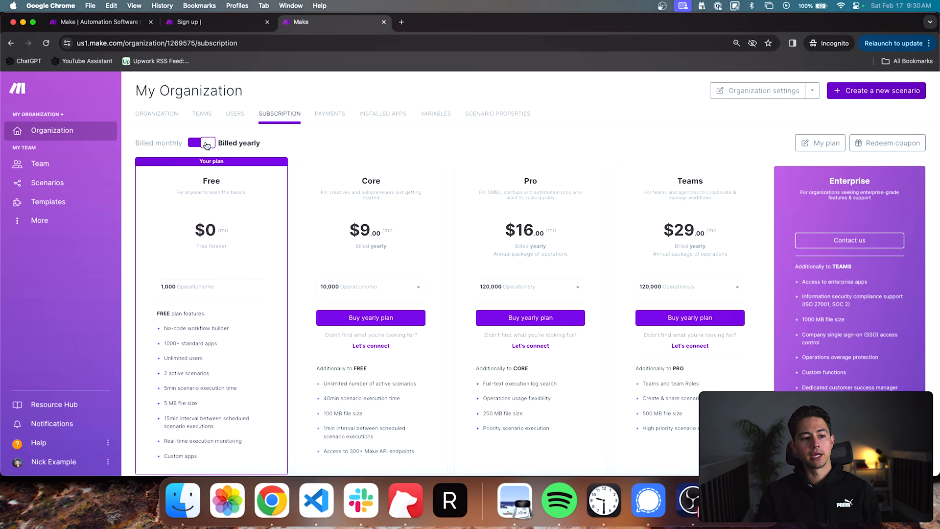
left_click(206, 145)
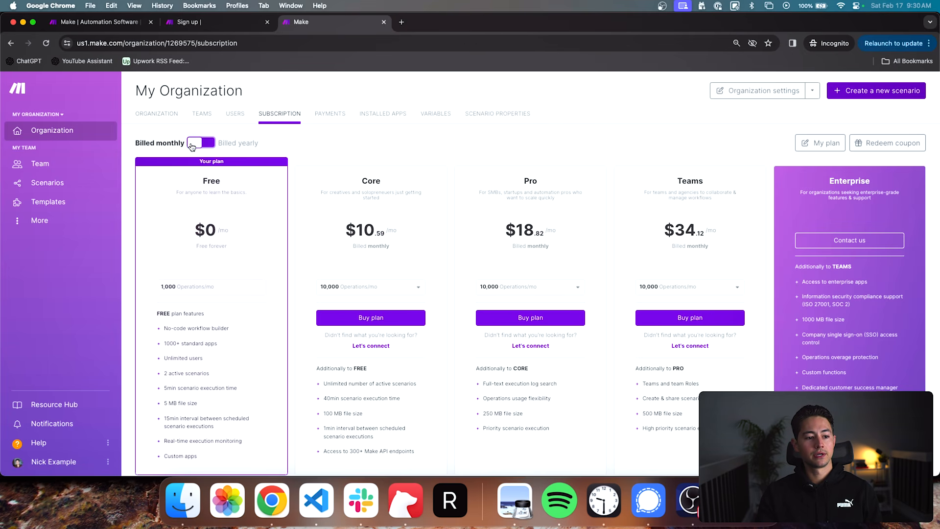
scroll(436, 245, "down", 1)
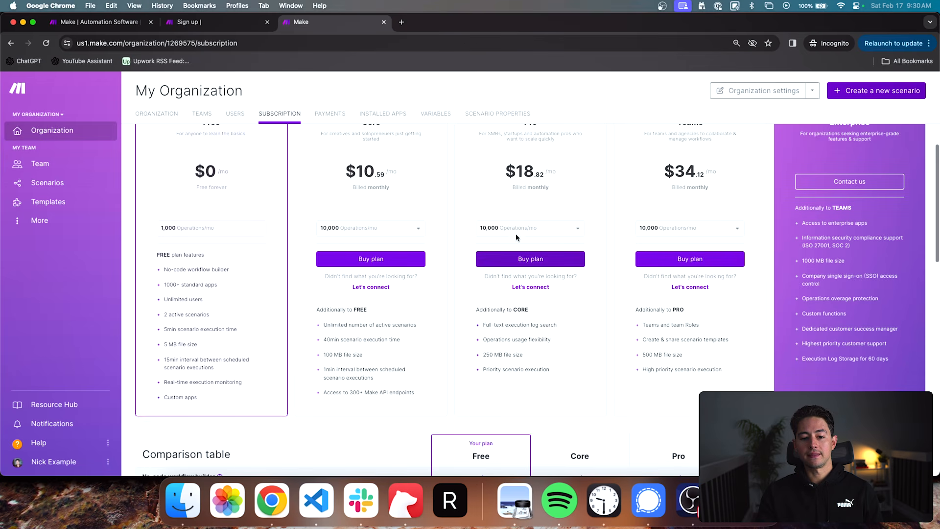
double_click(523, 201)
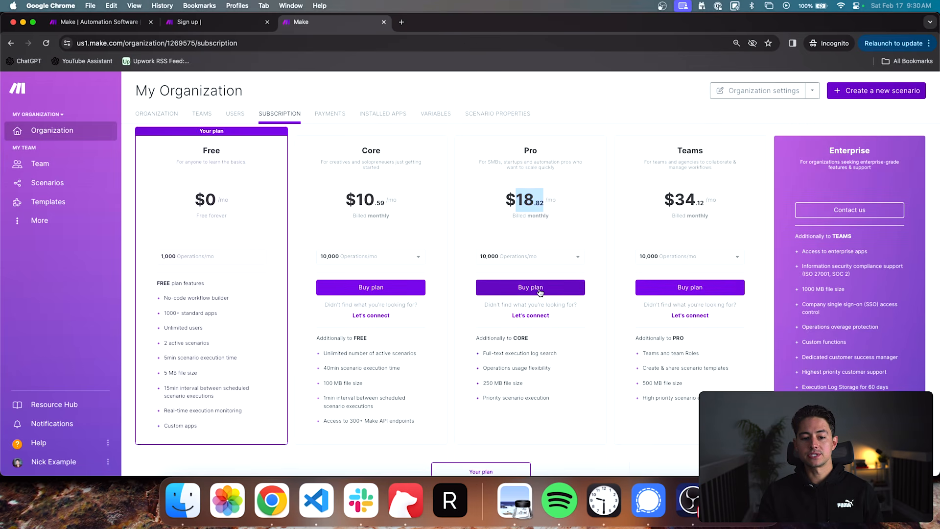
- Examine the Pro plan's additional features, including file size and priority scenario execution, and compare it with the Teams plan
scroll(536, 318, "down", 1)
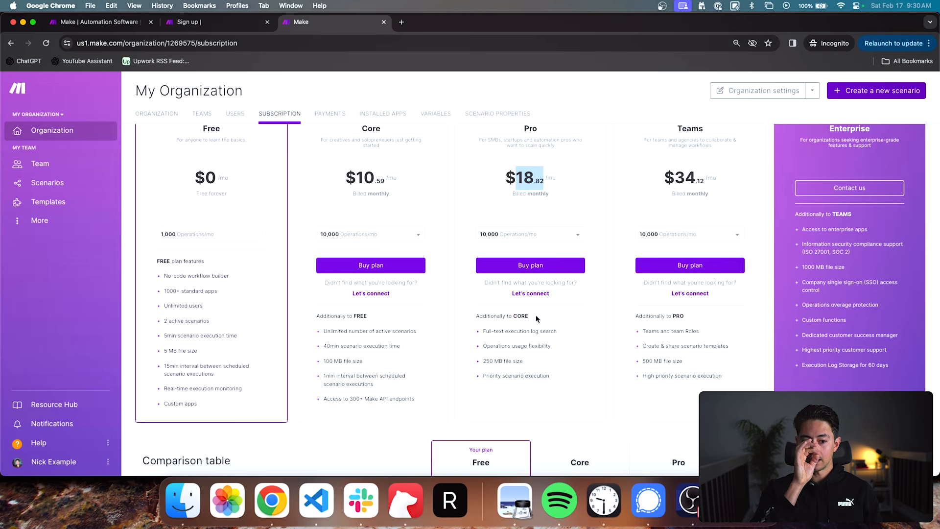
triple_click(492, 376)
triple_click(497, 360)
left_click(538, 362)
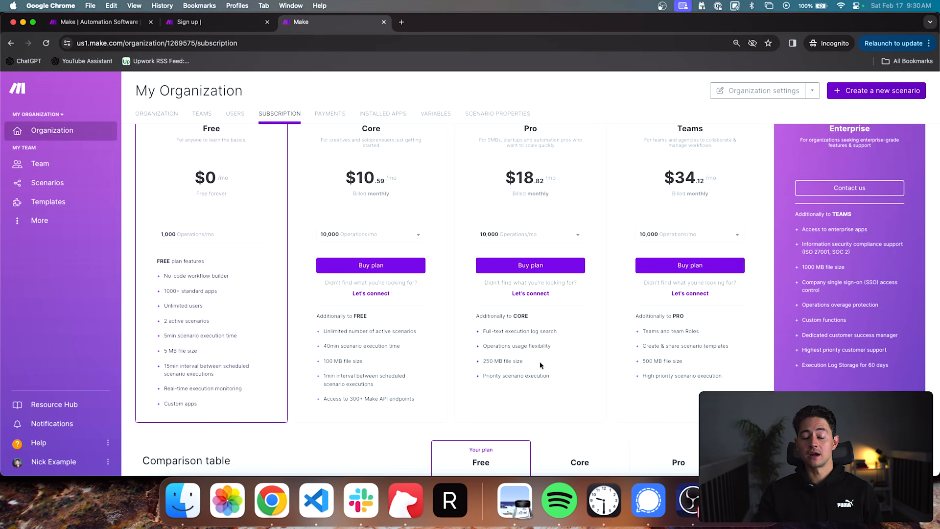
triple_click(529, 377)
scroll(560, 360, "up", 2)
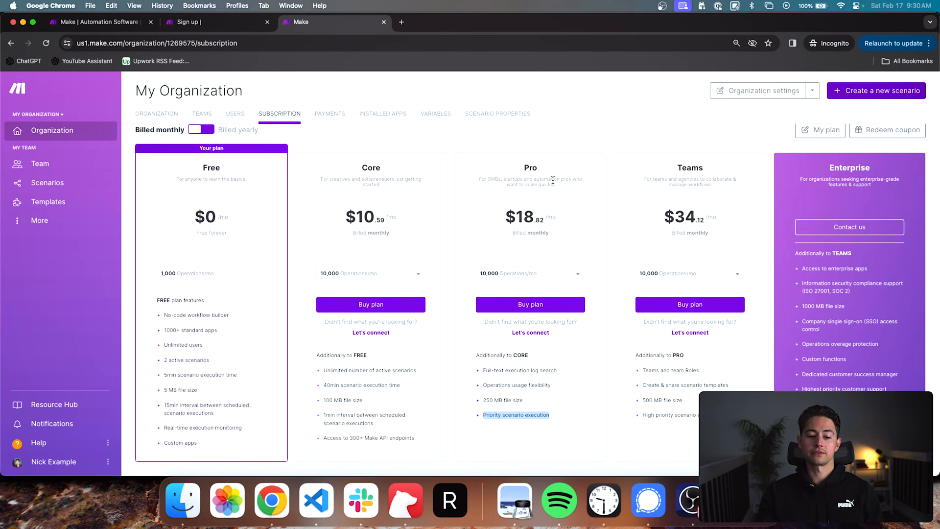
scroll(554, 227, "down", 2)
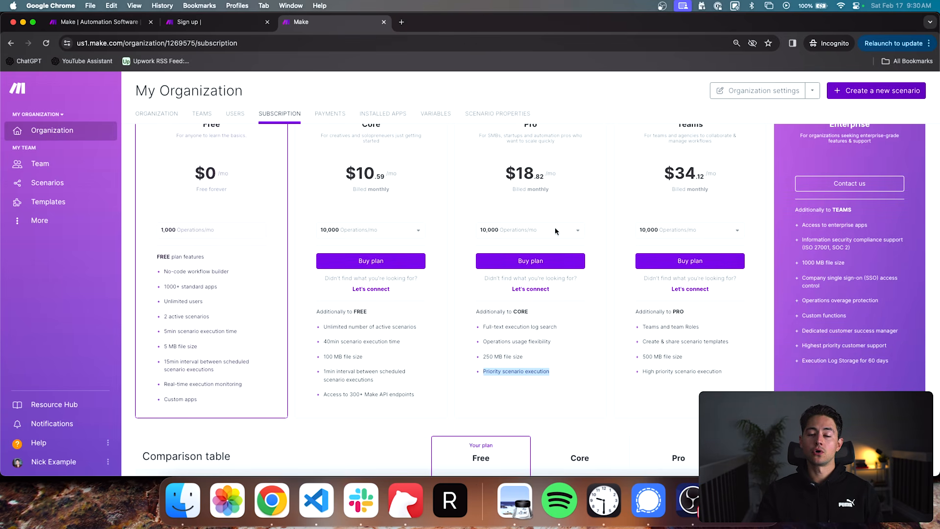
scroll(554, 227, "up", 1)
triple_click(538, 349)
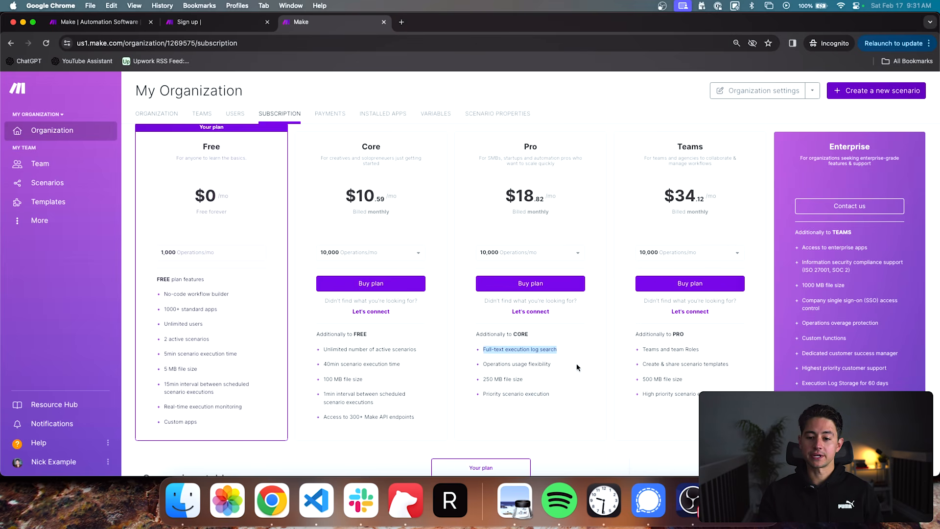
double_click(687, 147)
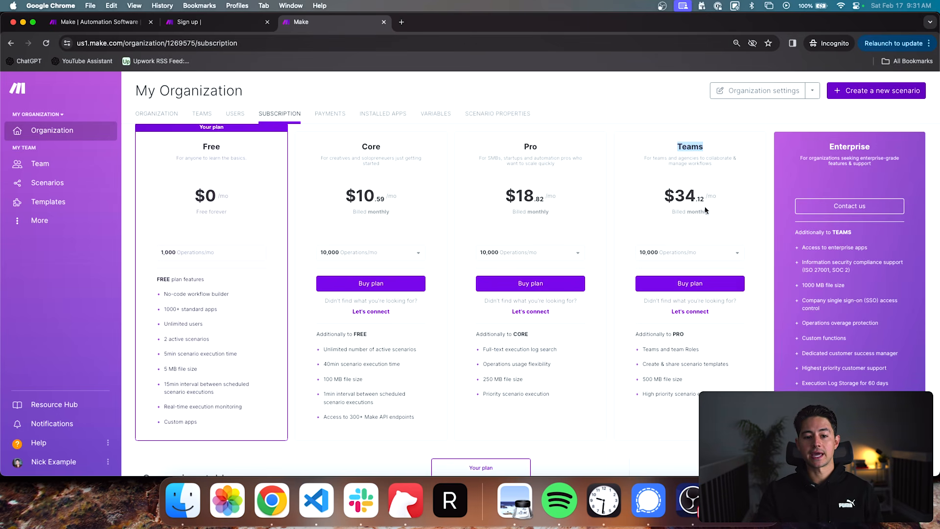
scroll(591, 191, "up", 2)
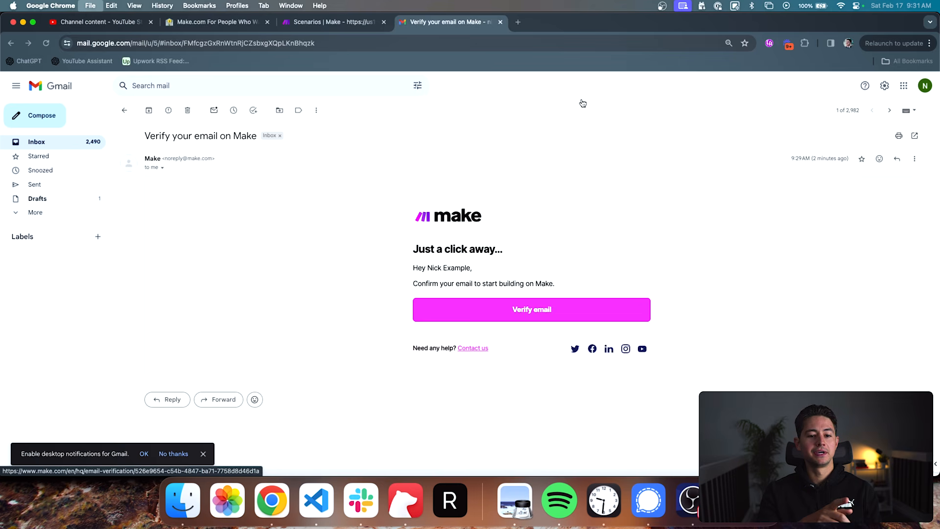
- Open the 1SecondCopy organization dashboard in the existing Make account in the regular window and close the Gmail tab
key("ctrl+shift+Tab")
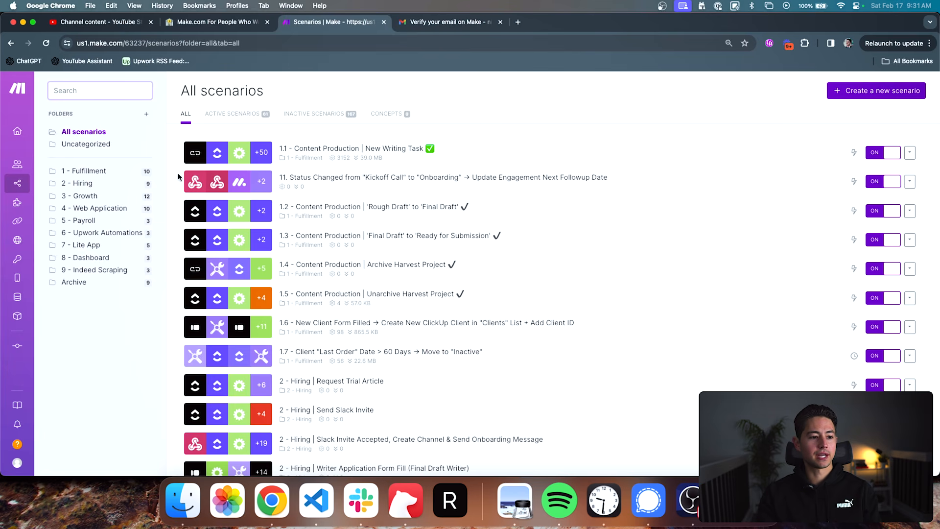
left_click(25, 131)
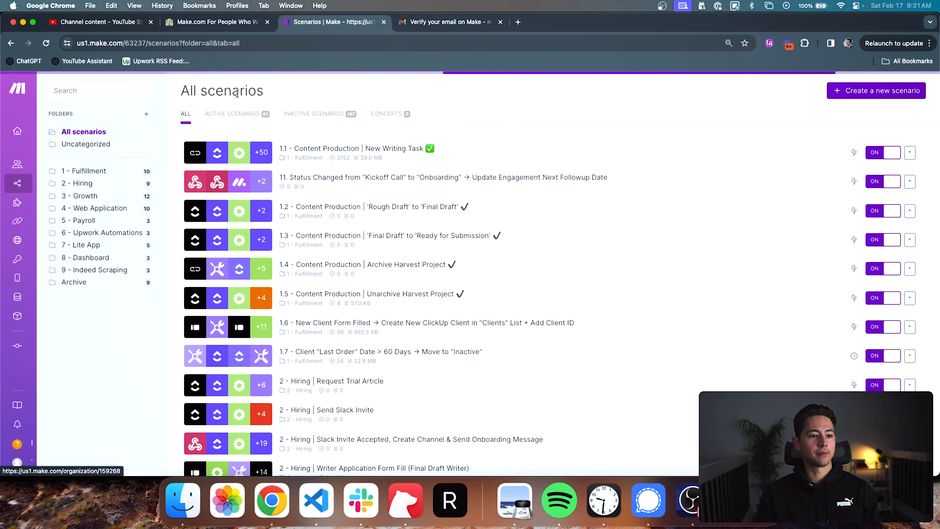
left_click(500, 23)
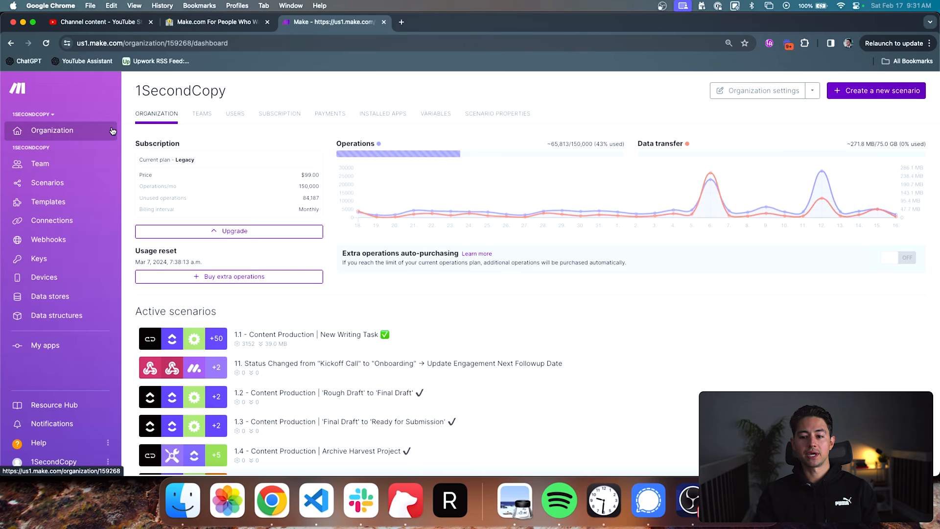
- Open the website 1secondcopy.com in a new browser tab
key("ctrl+t")
type("1secondcopy.com")
key("Return")
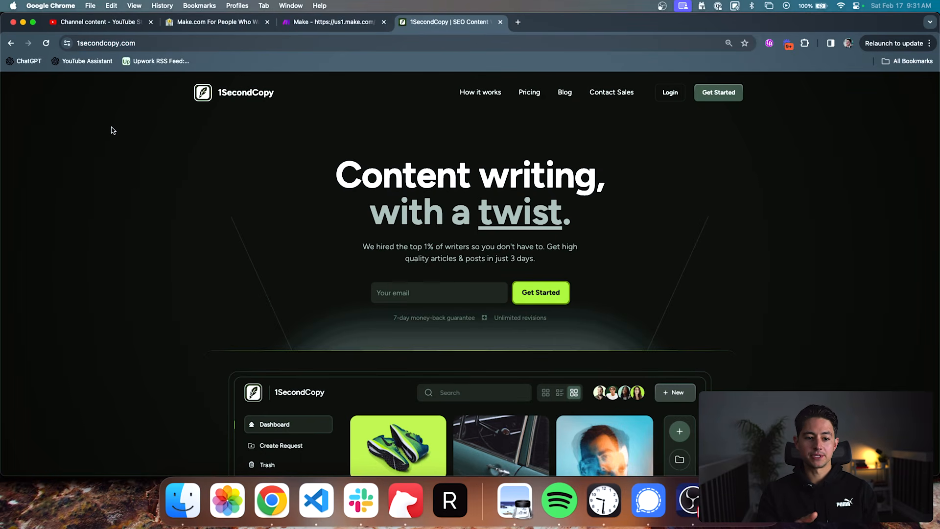
- Close the 1secondcopy.com tab and review the organization's current plan, price, monthly operations and billing interval
key("super+w")
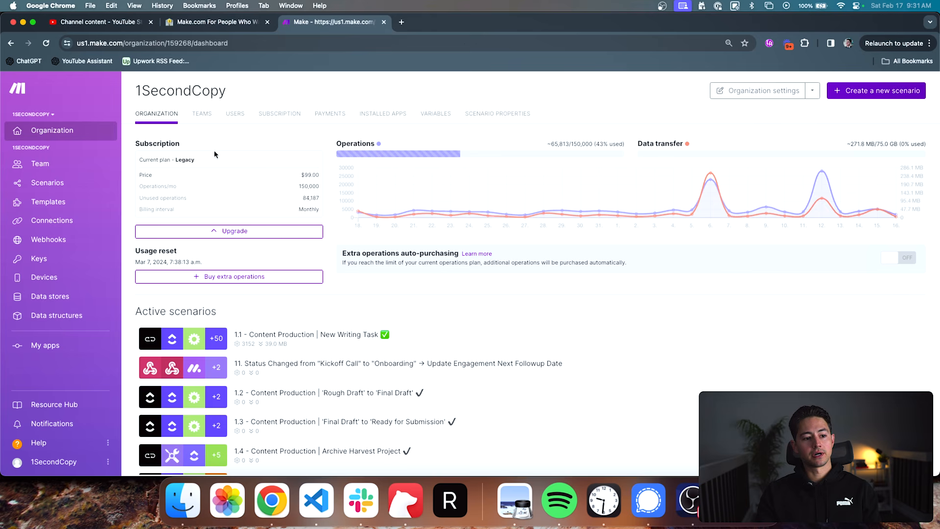
triple_click(158, 160)
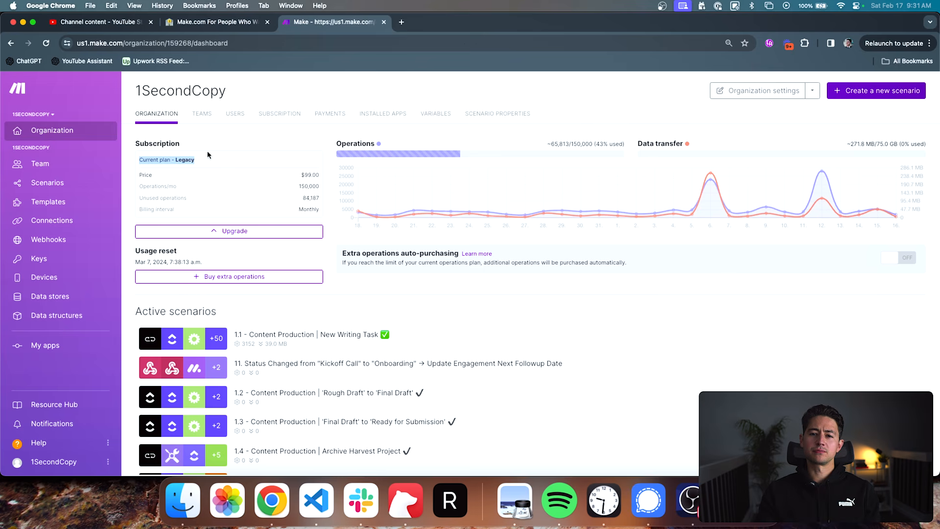
left_click_drag(320, 175, 307, 175)
double_click(309, 185)
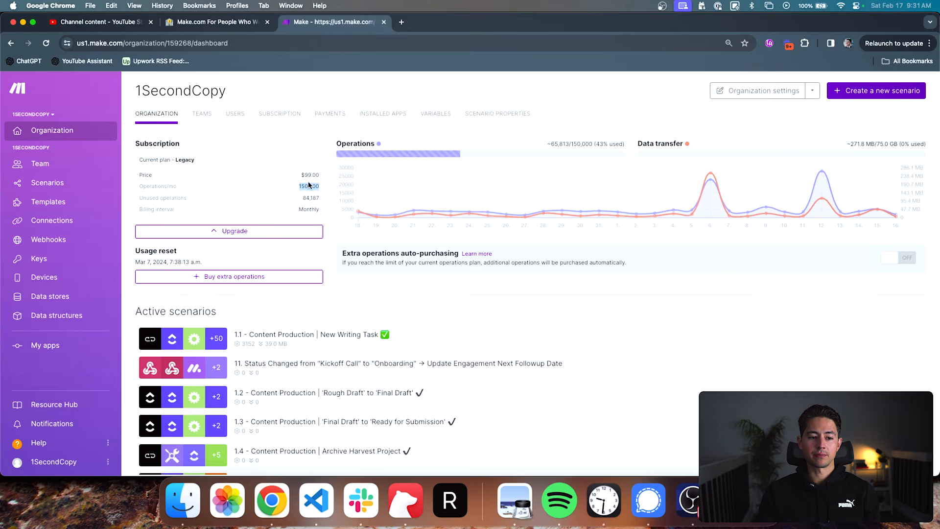
double_click(308, 209)
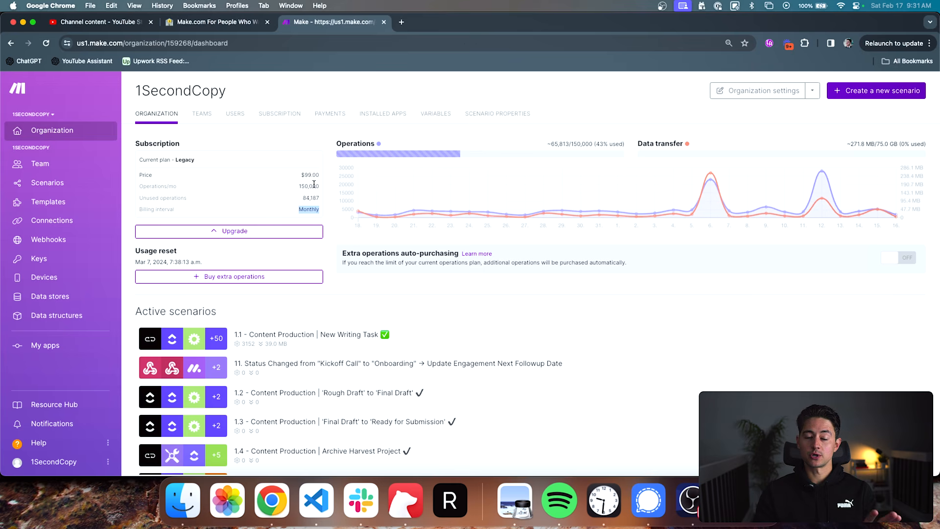
- Examine the organization's operations usage and data transfer allowance on the dashboard, including the daily usage chart
mouse_move(379, 156)
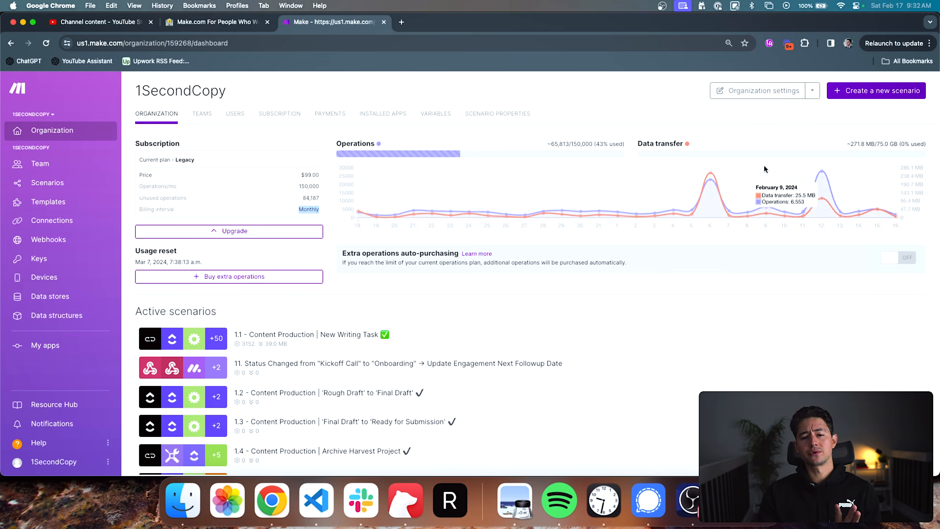
left_click_drag(637, 144, 926, 148)
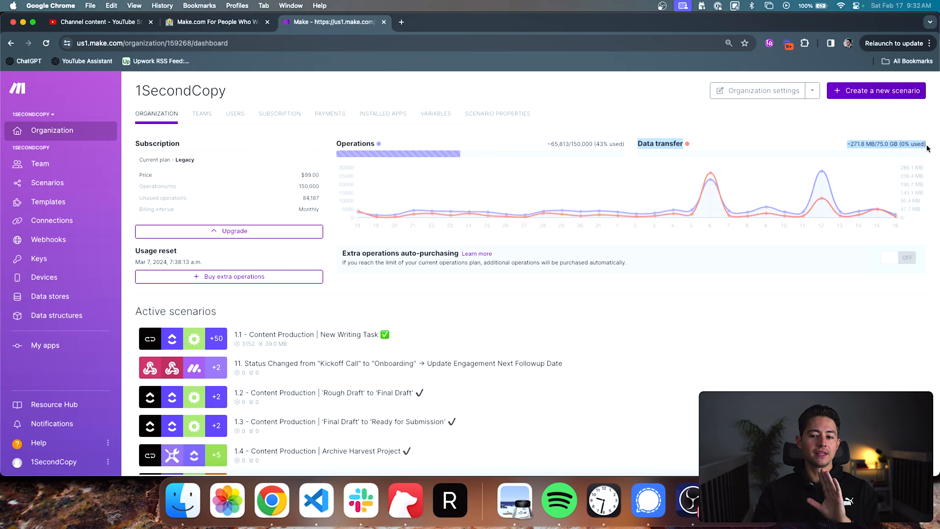
left_click(927, 140)
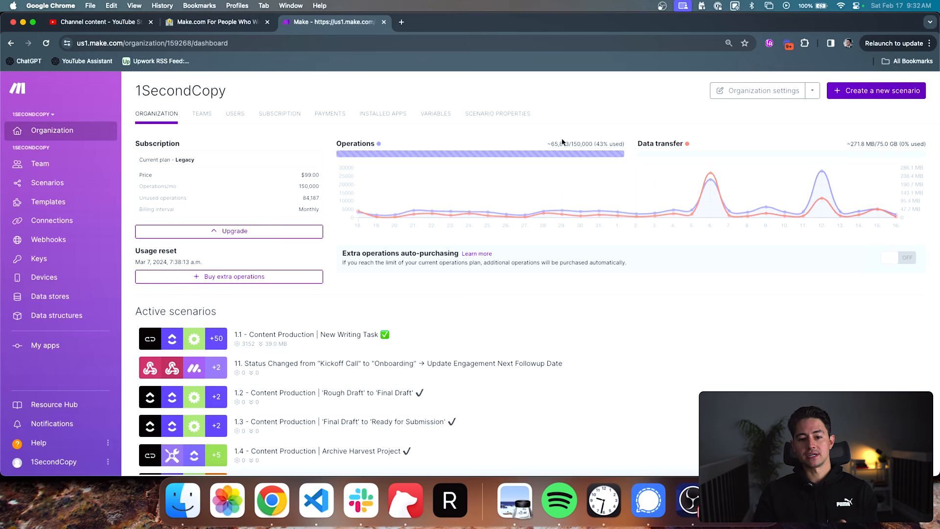
mouse_move(487, 154)
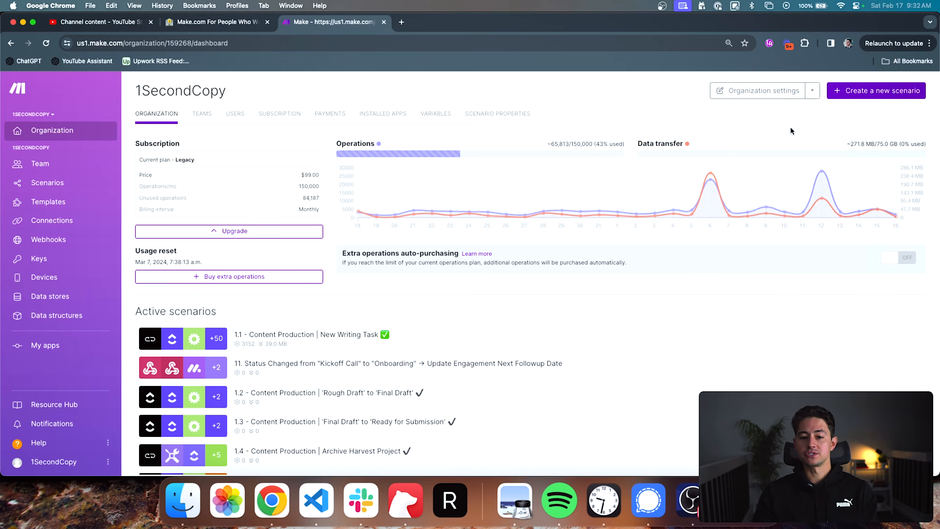
left_click_drag(852, 144, 878, 143)
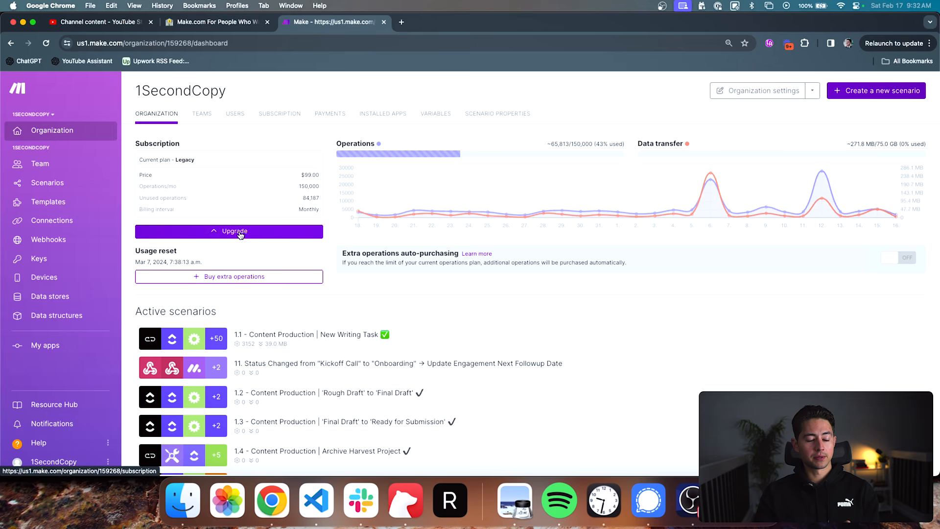
- View the checkout for buying extra operations and the extra operations auto-purchasing settings, closing each without purchasing or enabling anything
left_click(224, 277)
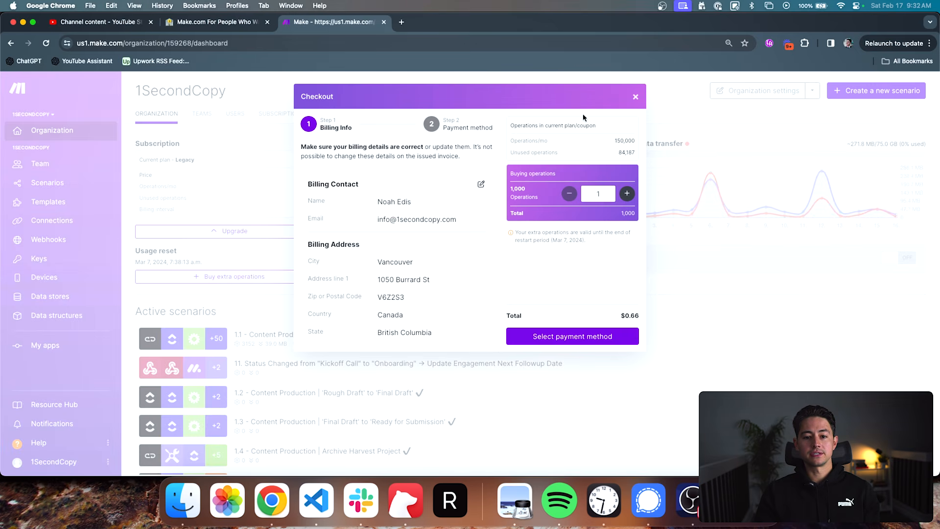
left_click(634, 97)
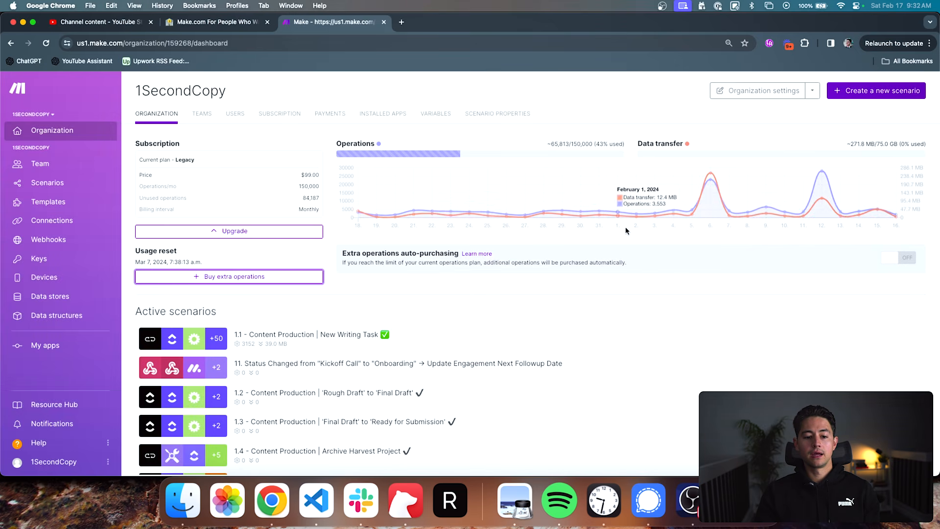
left_click(891, 261)
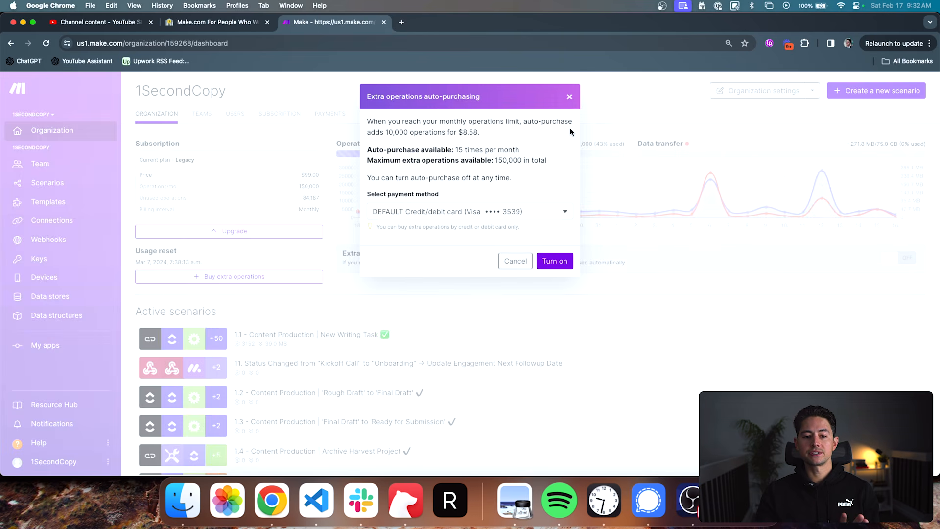
left_click(570, 98)
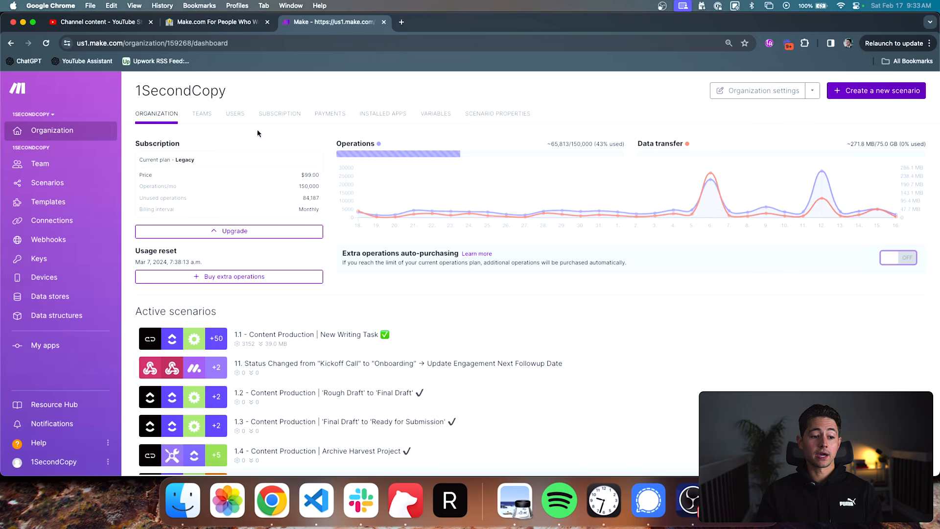
- View the organization's teams and its user list, checking the owner account's email
left_click(206, 122)
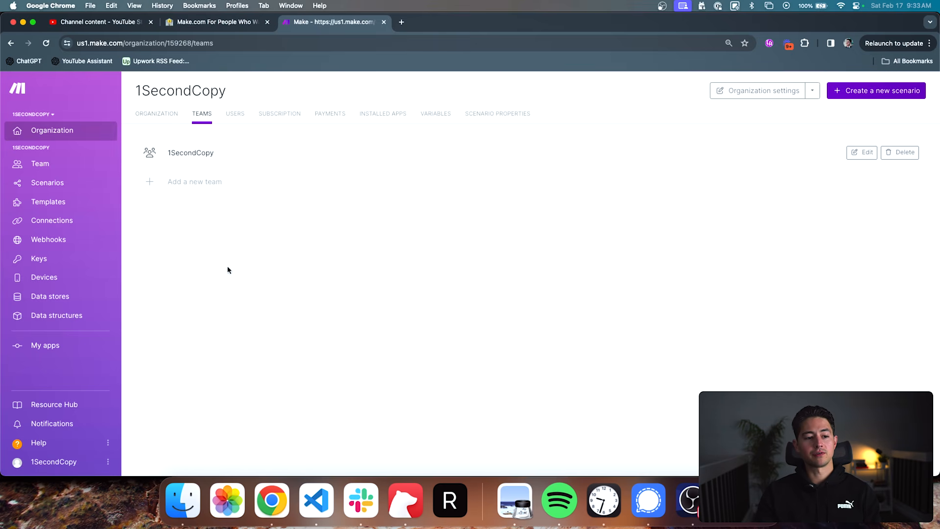
left_click(235, 120)
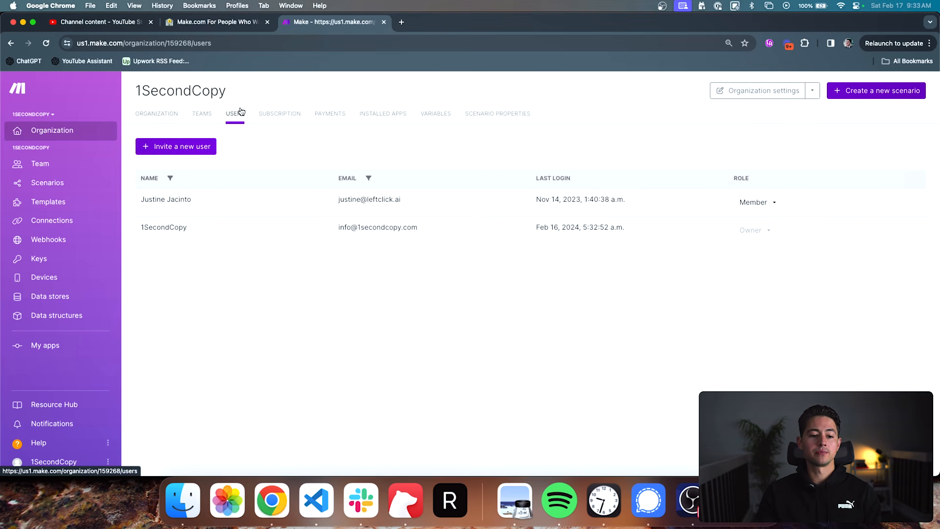
triple_click(365, 227)
left_click(318, 154)
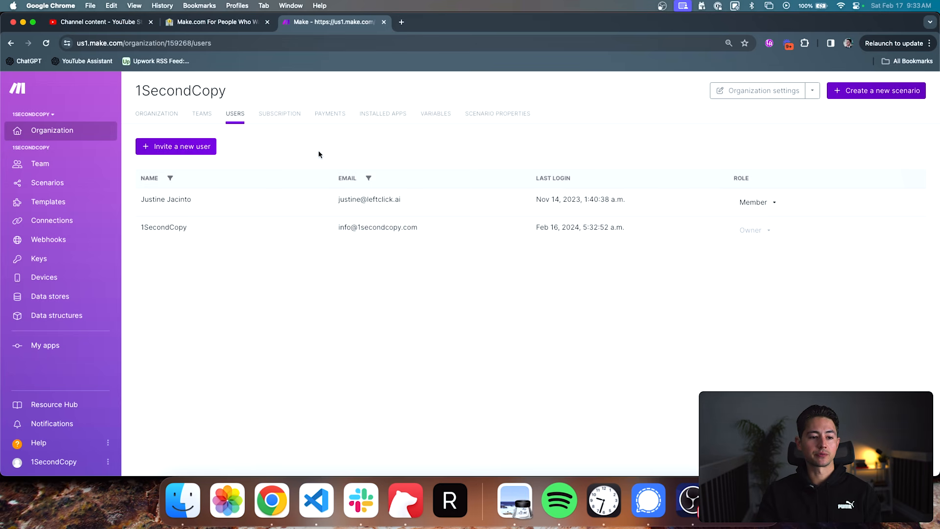
- Review the organization's subscription plans and open its payment history
left_click(284, 116)
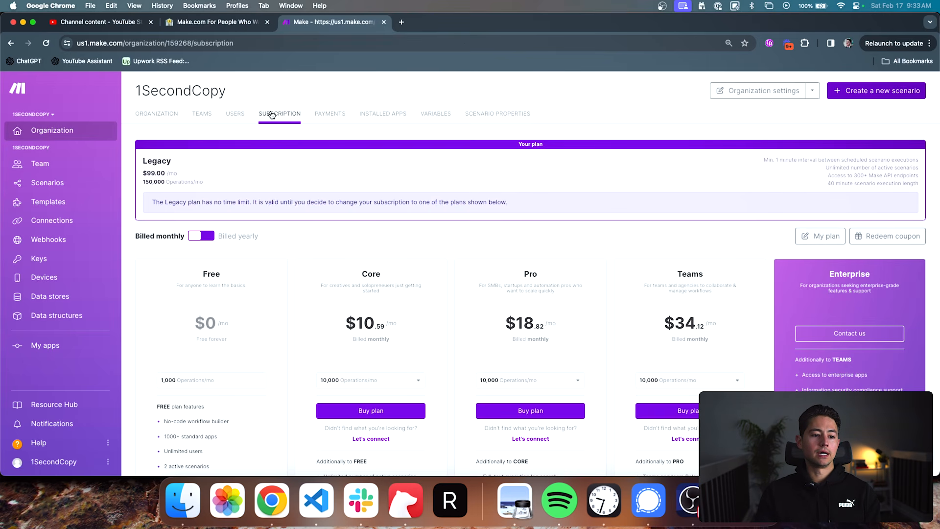
scroll(418, 210, "down", 3)
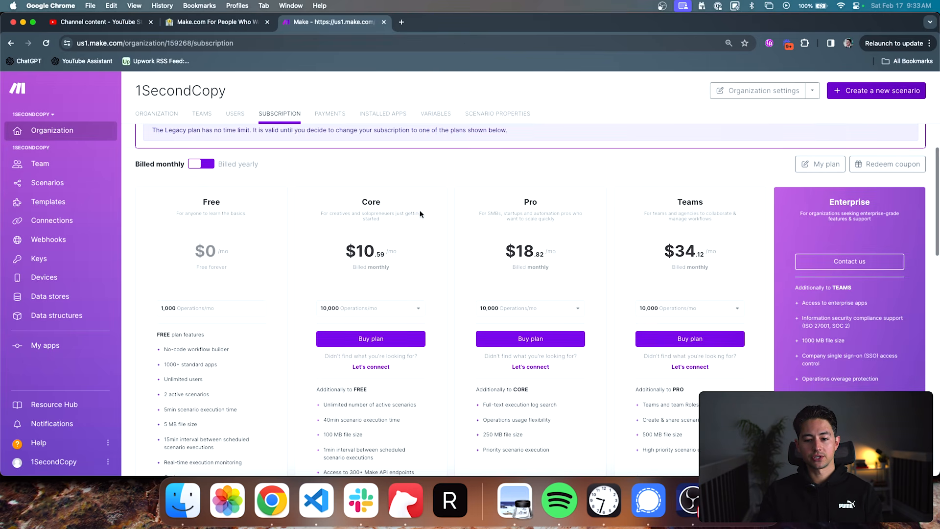
scroll(419, 214, "down", 3)
scroll(419, 211, "up", 5)
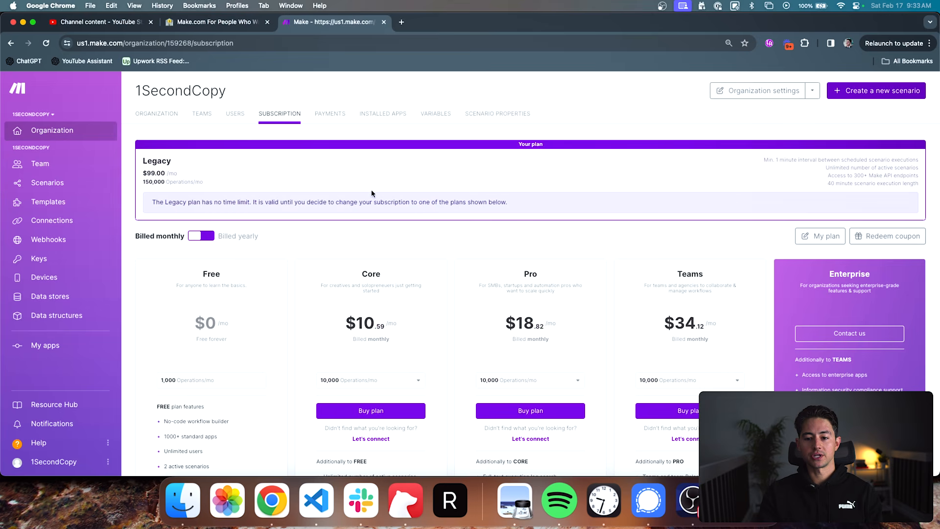
left_click(324, 114)
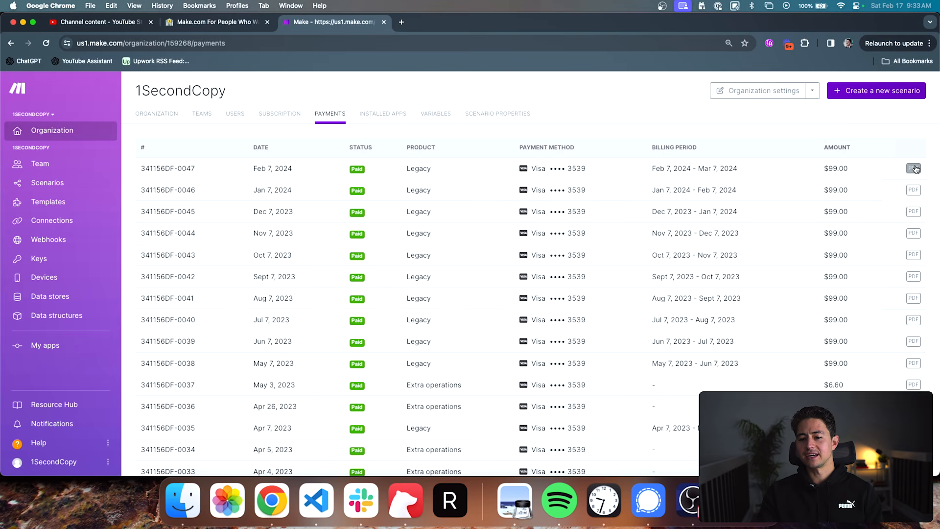
- View the organization's installed apps and read the description of custom scenario properties
left_click(396, 113)
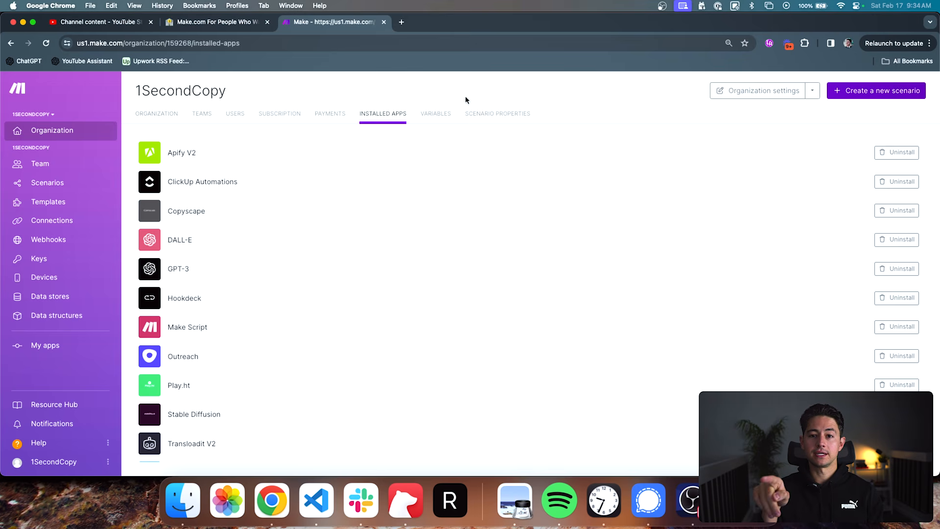
left_click(493, 119)
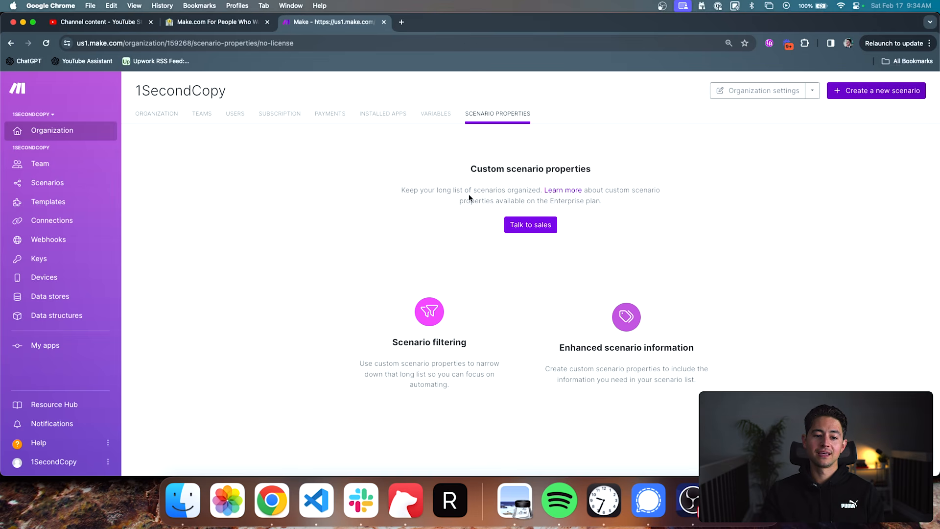
left_click_drag(438, 190, 540, 191)
left_click(331, 181)
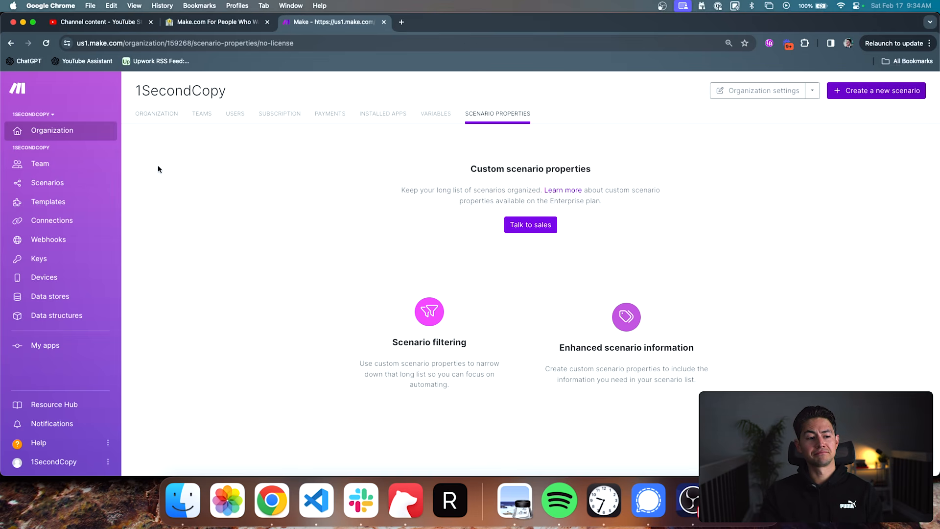
- Open the 1SecondCopy team dashboard and view the team's users and roles
left_click(60, 163)
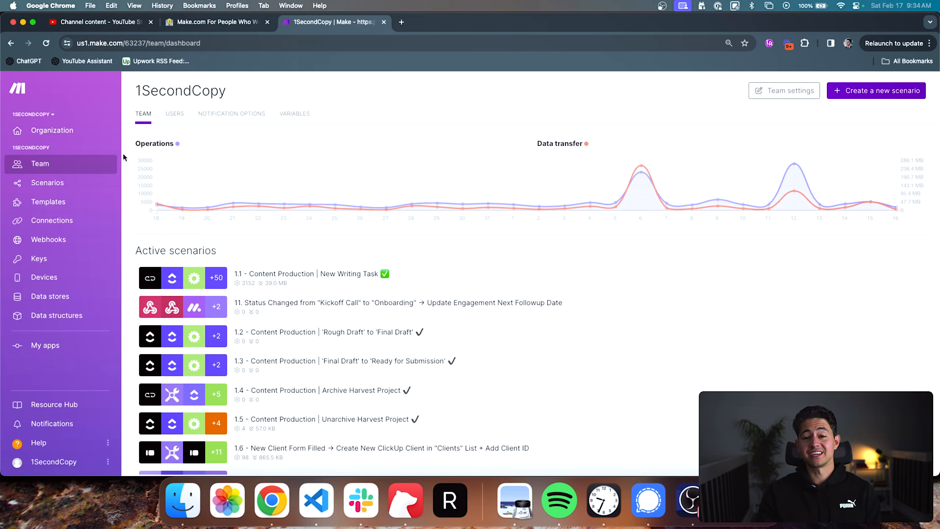
left_click(175, 117)
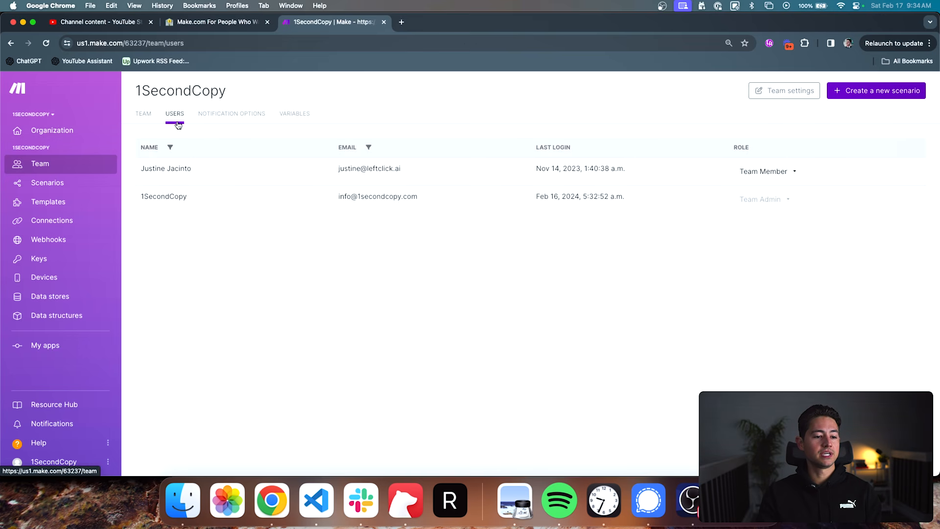
- Review the team's notification options for scenario run warnings, scenario run errors and scenario deactivation
left_click(218, 120)
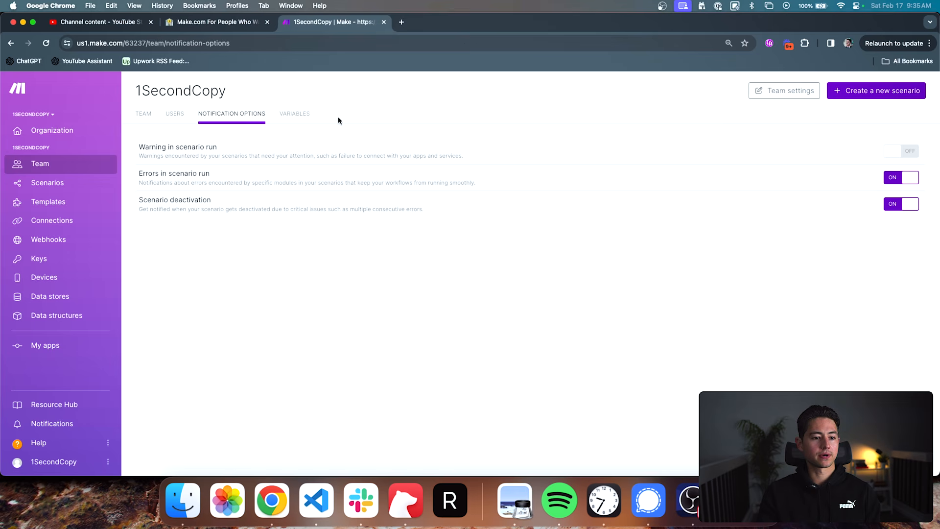
triple_click(170, 146)
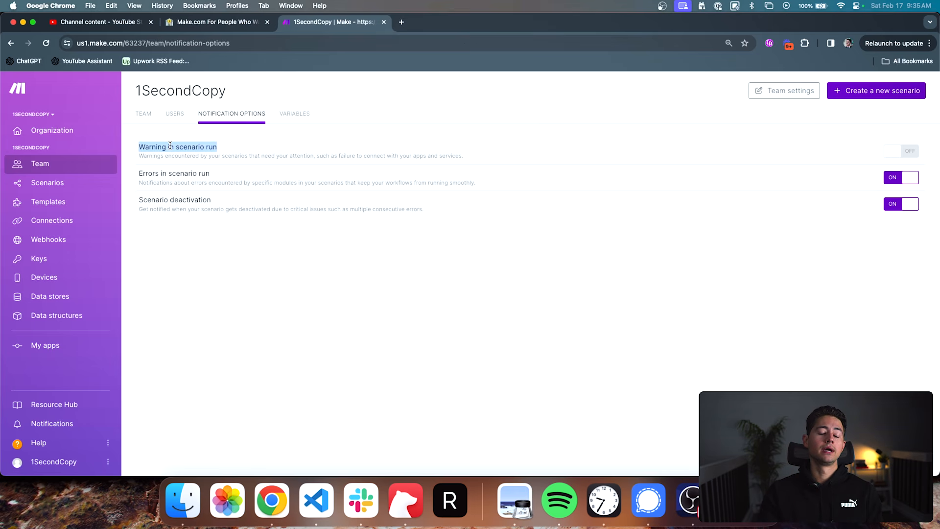
left_click(293, 145)
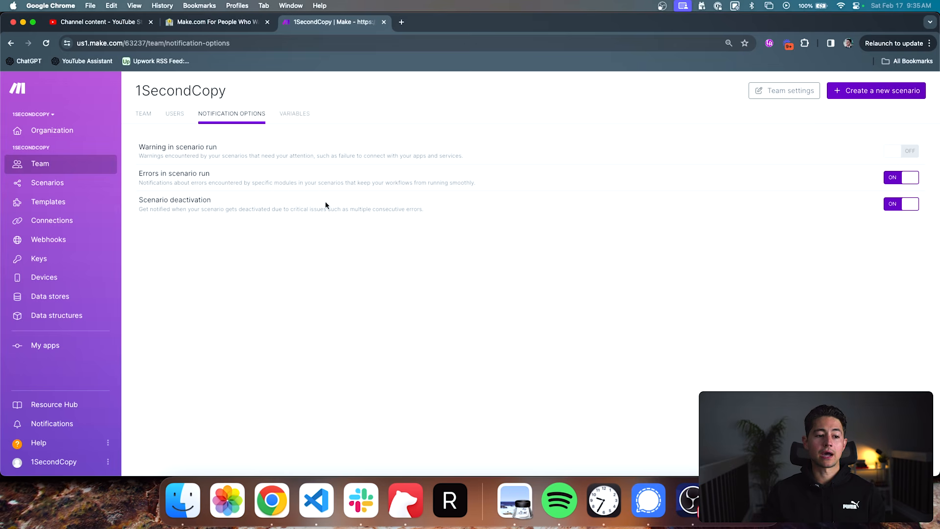
triple_click(167, 181)
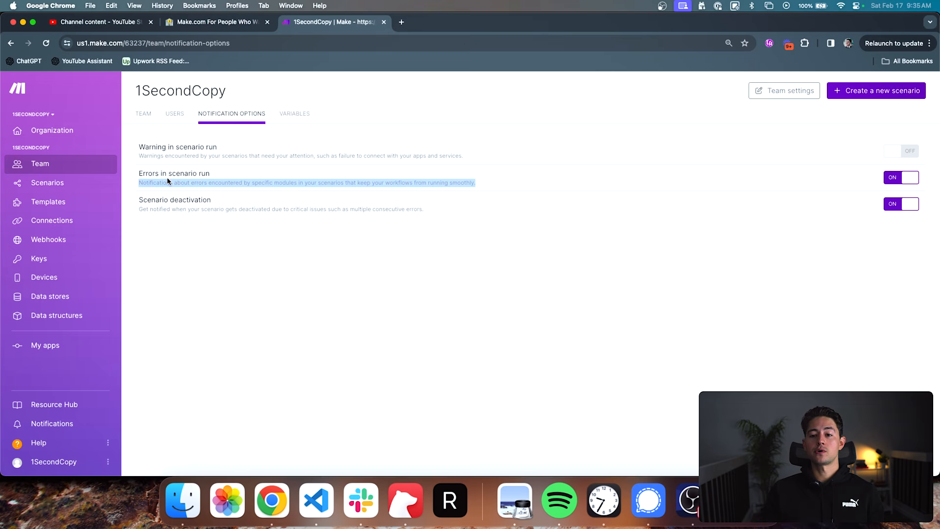
left_click(538, 167)
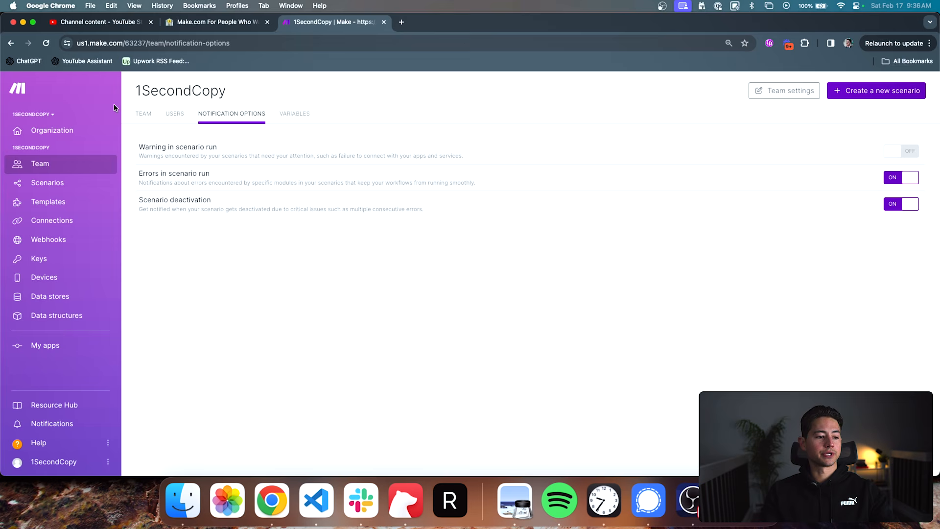
- Open the team's scenarios, look through the inactive scenarios and concepts, and return to the list of all scenarios
left_click(69, 184)
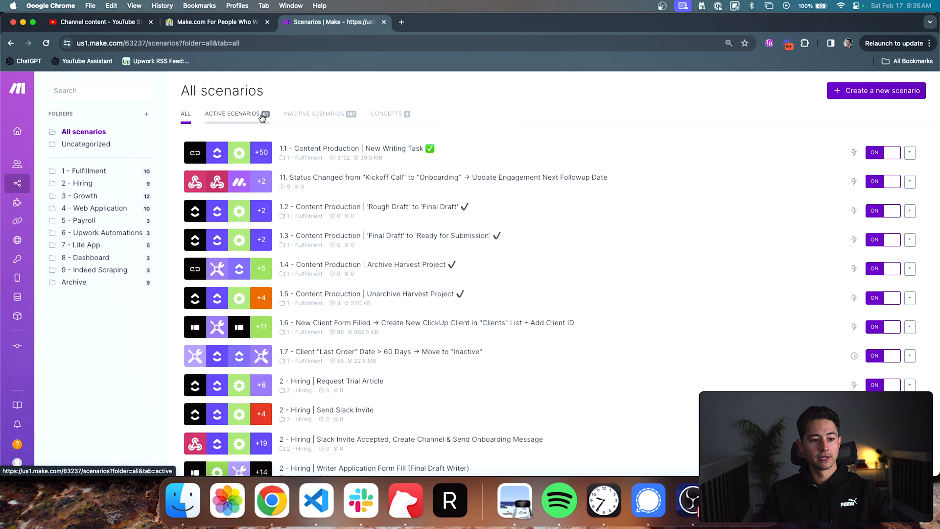
left_click(296, 117)
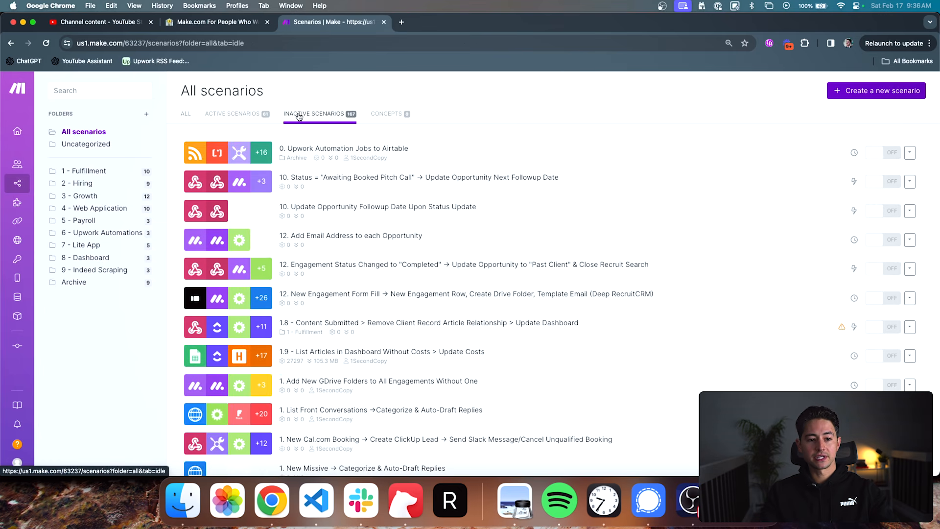
left_click(372, 121)
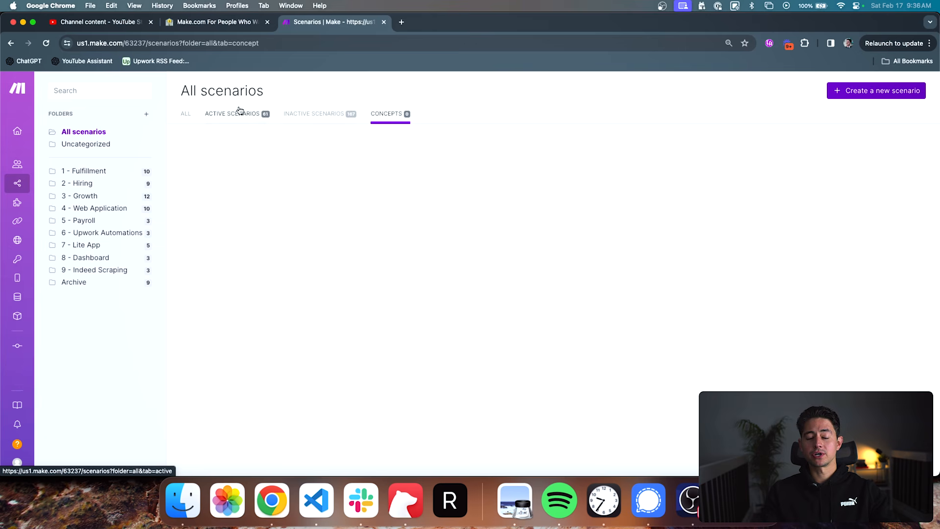
left_click(185, 116)
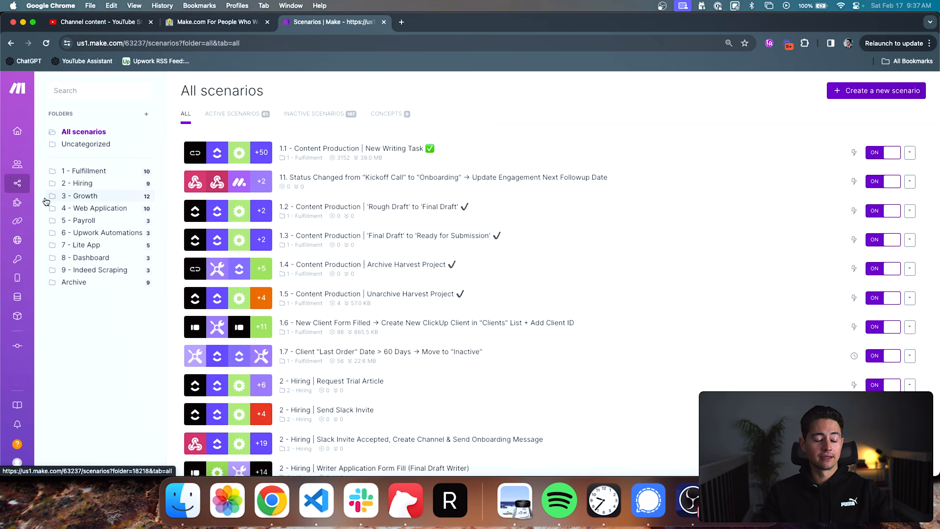
mouse_move(46, 193)
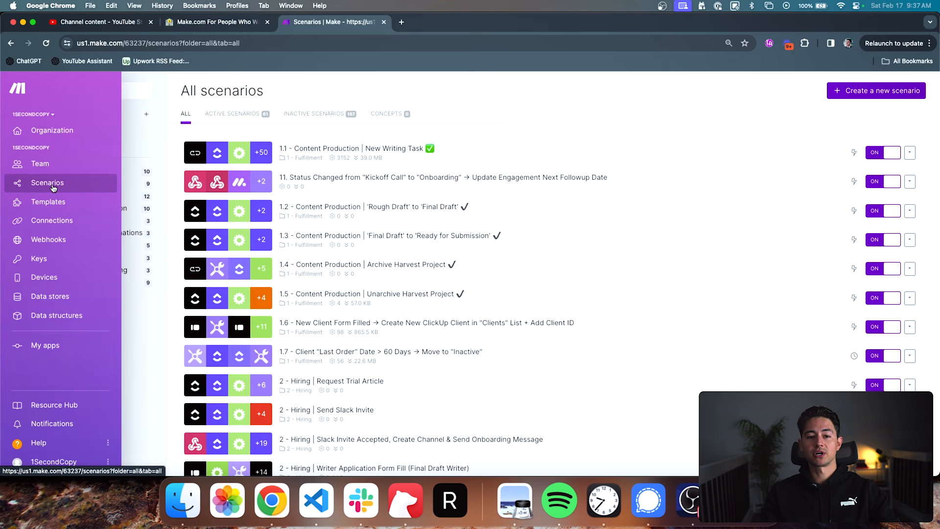
- Open the templates page and browse the public templates, reading their app combinations and descriptions
left_click(72, 207)
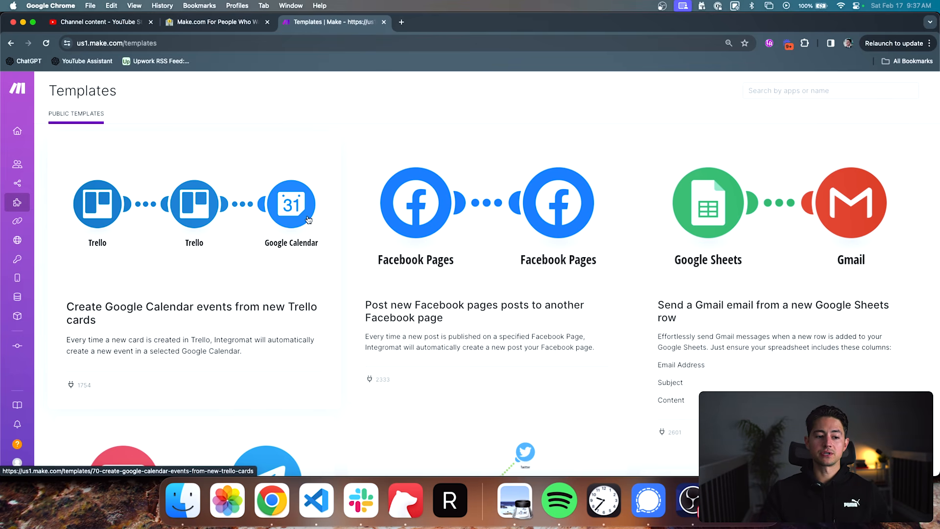
scroll(308, 220, "down", 10)
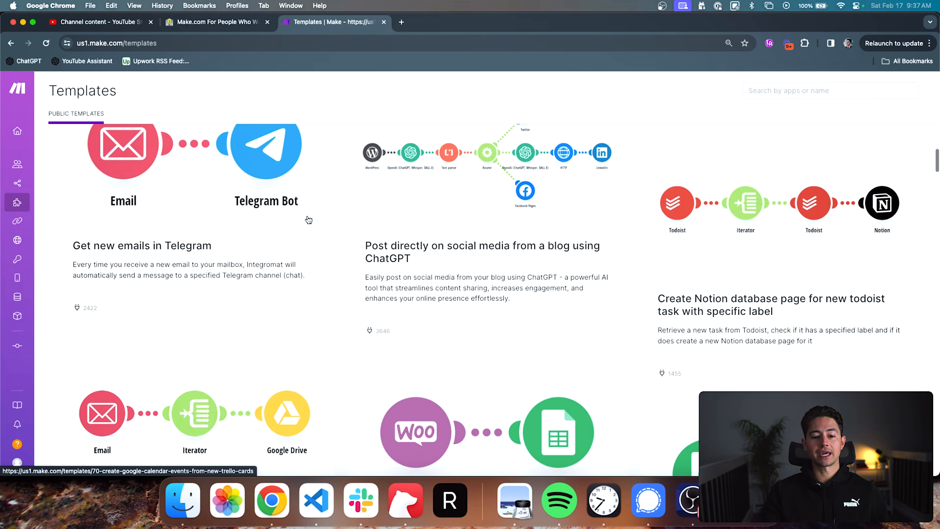
scroll(307, 219, "down", 8)
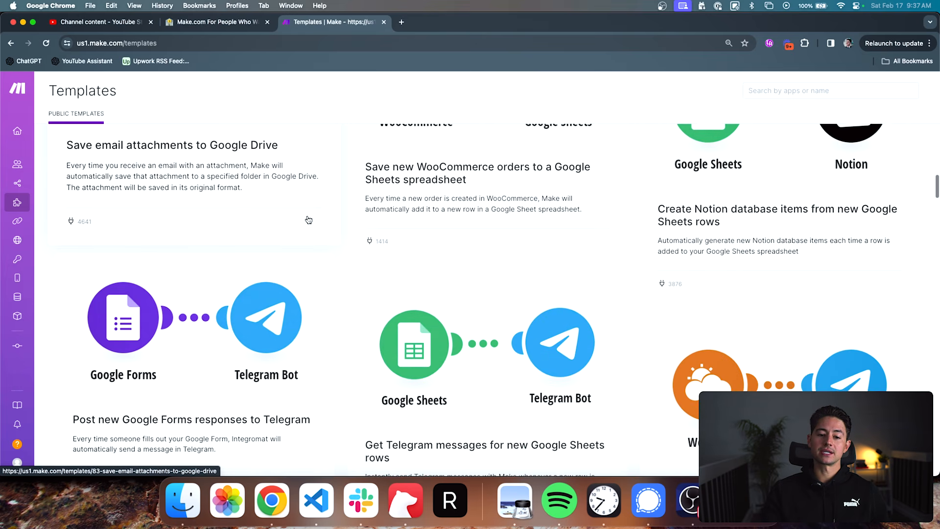
scroll(308, 219, "down", 5)
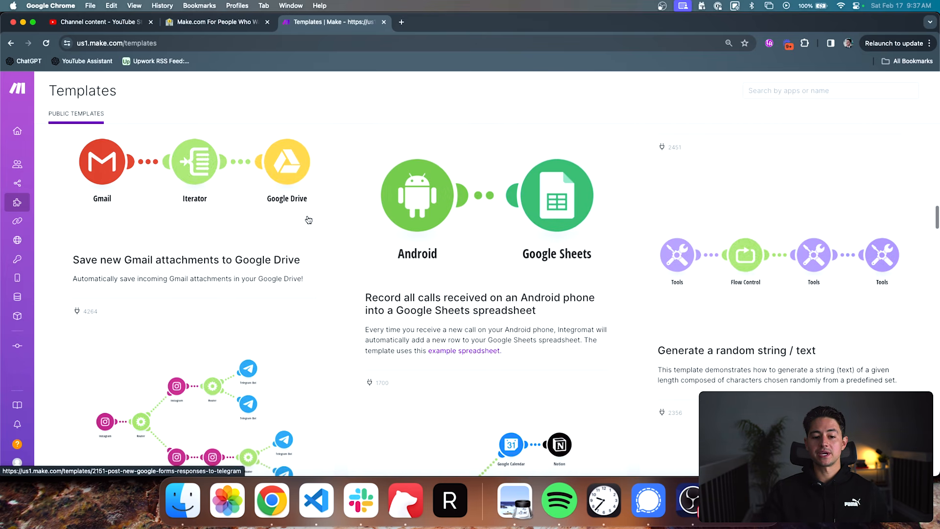
scroll(410, 241, "up", 10)
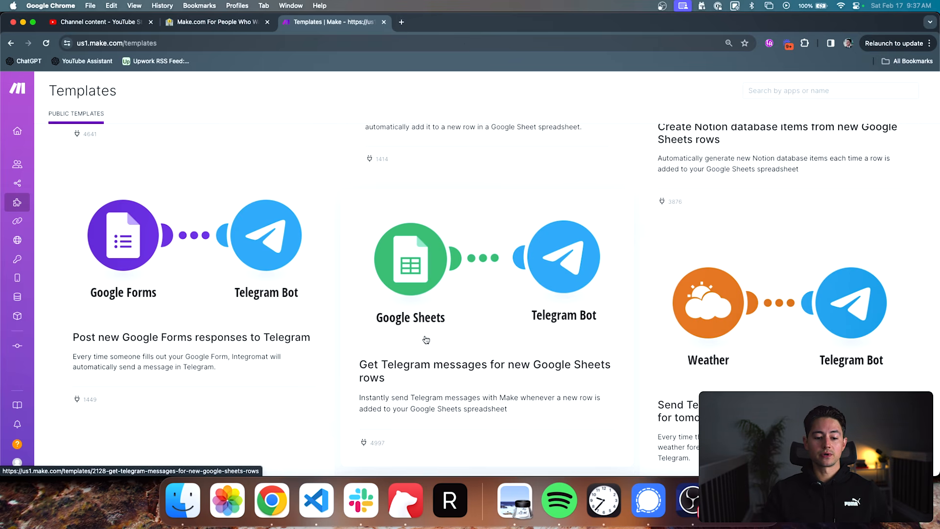
scroll(426, 340, "down", 1)
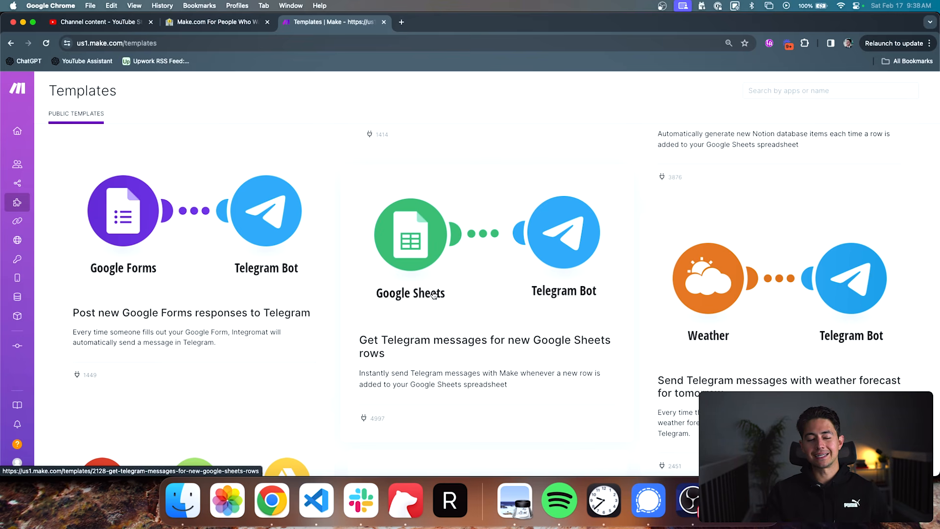
scroll(503, 260, "down", 1)
scroll(503, 260, "down", 5)
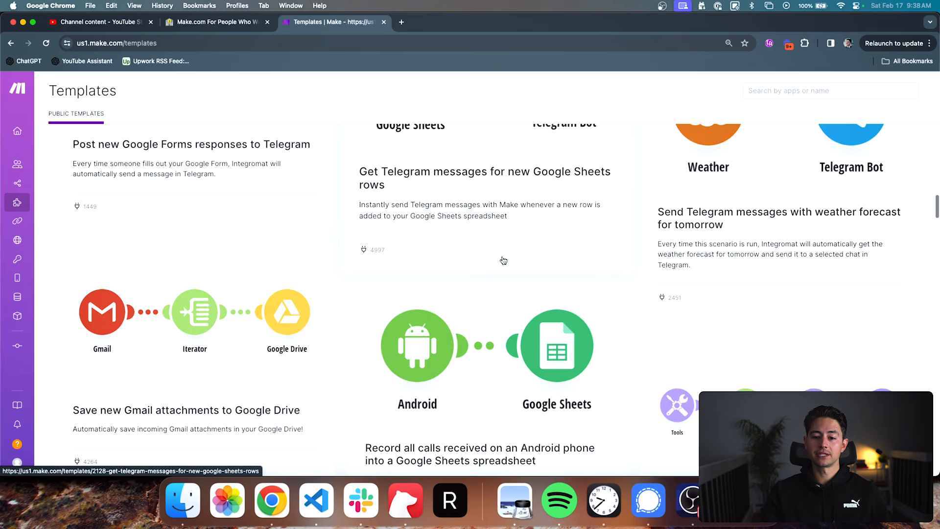
scroll(503, 260, "up", 2)
scroll(465, 186, "down", 10)
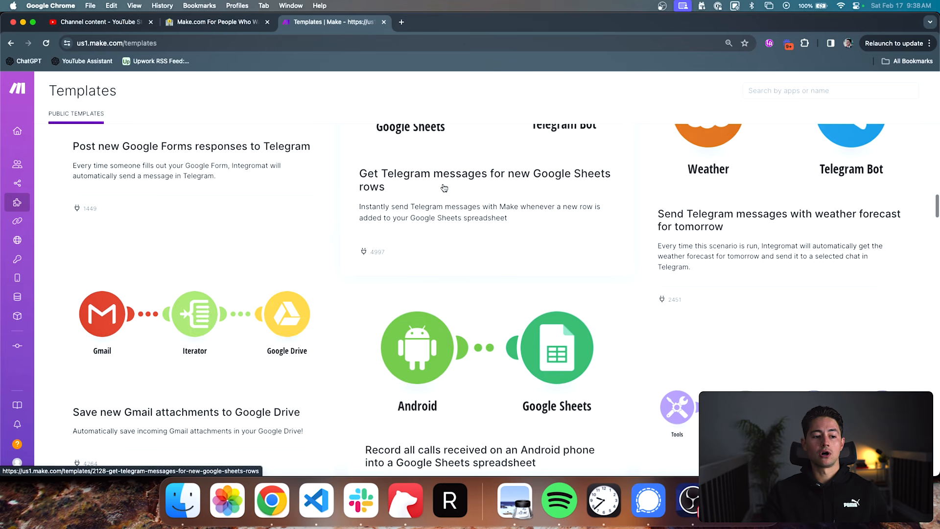
scroll(443, 187, "down", 1)
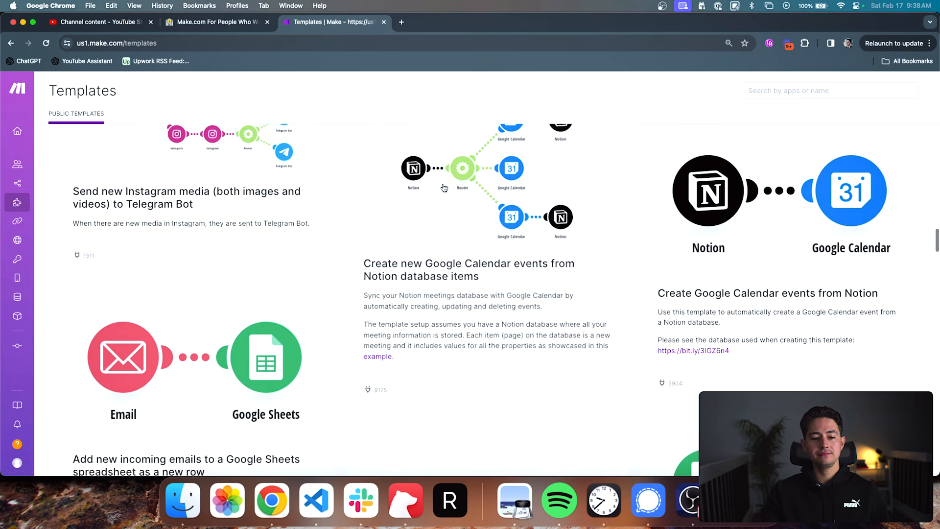
scroll(460, 205, "down", 10)
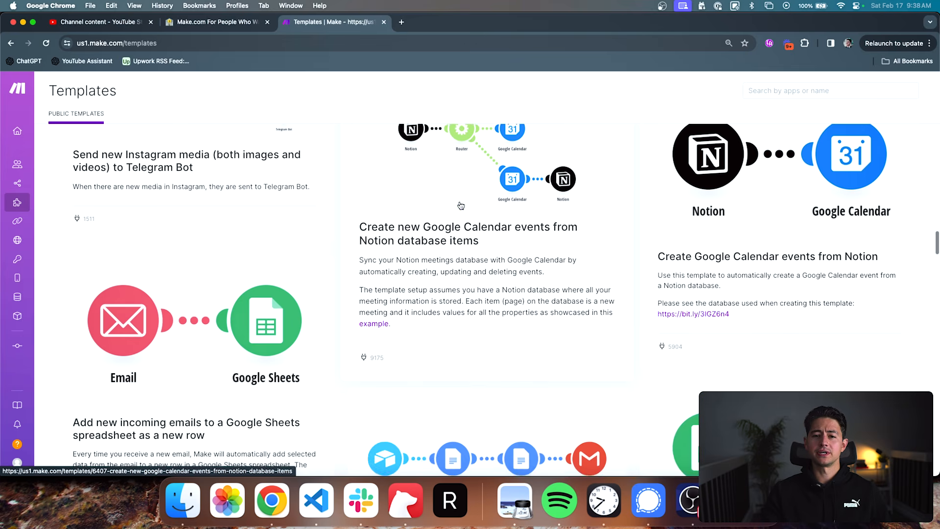
scroll(460, 205, "down", 8)
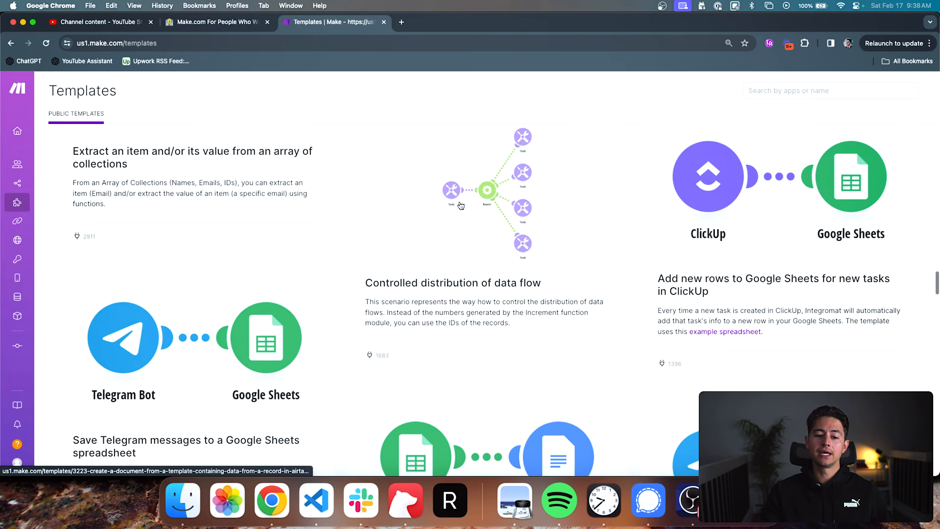
scroll(461, 205, "down", 3)
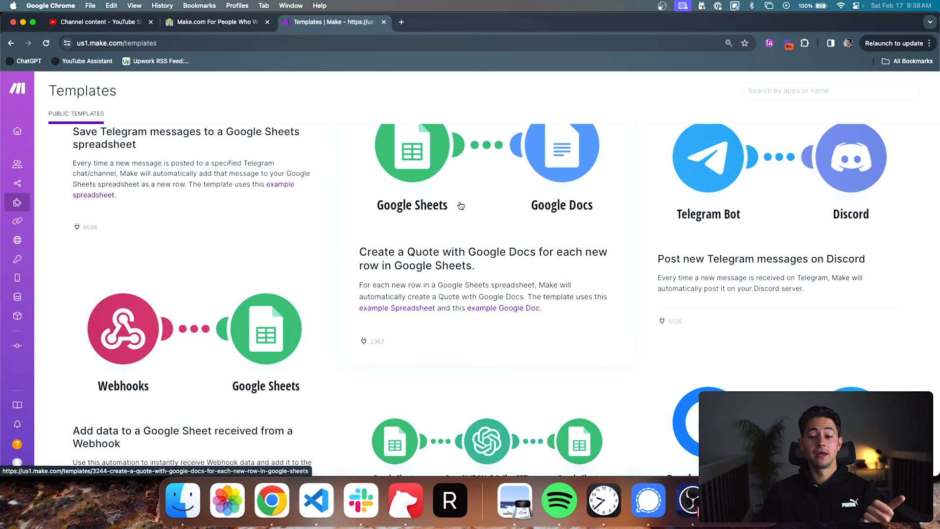
scroll(468, 221, "down", 5)
scroll(469, 221, "down", 2)
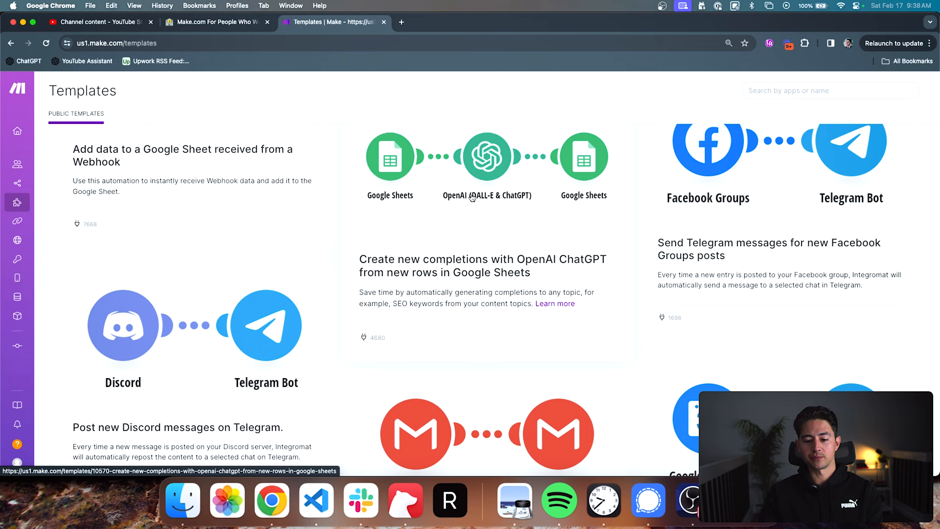
scroll(248, 239, "down", 15)
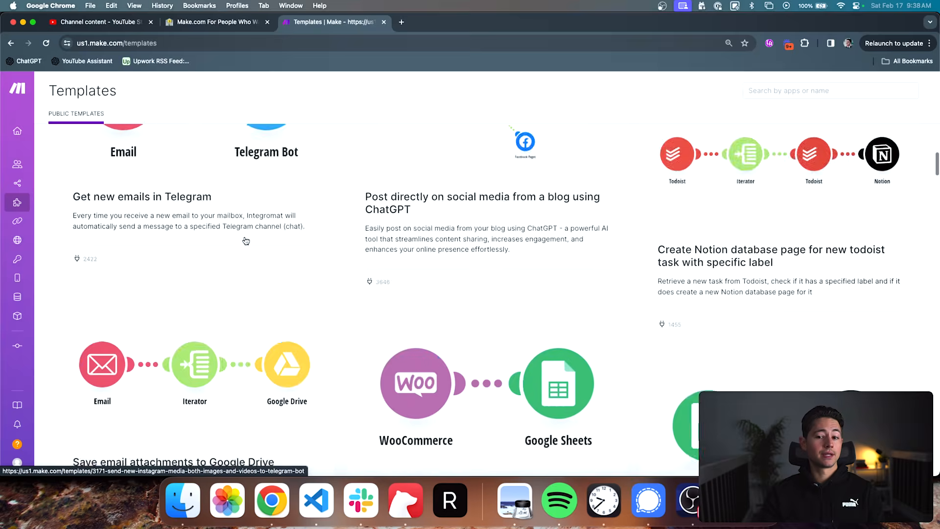
scroll(245, 240, "up", 7)
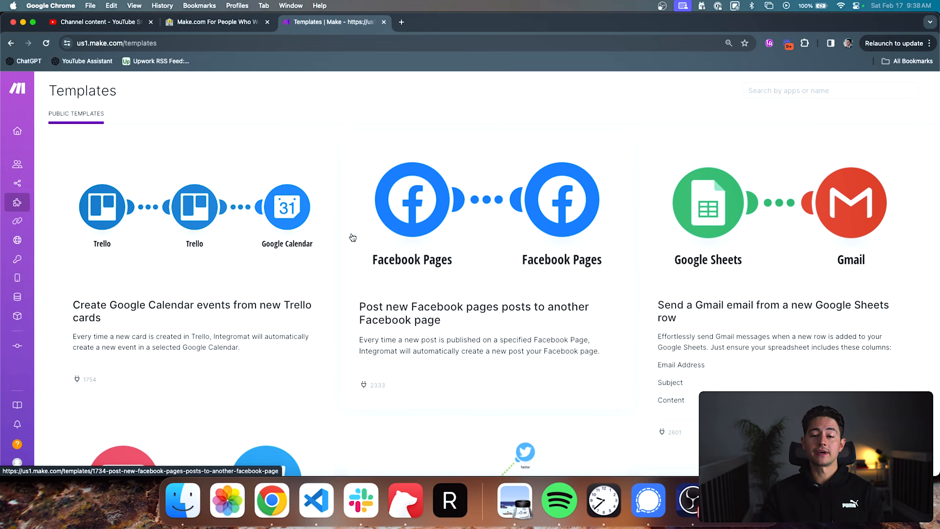
- Review the team's connections and its list of webhooks
left_click(22, 220)
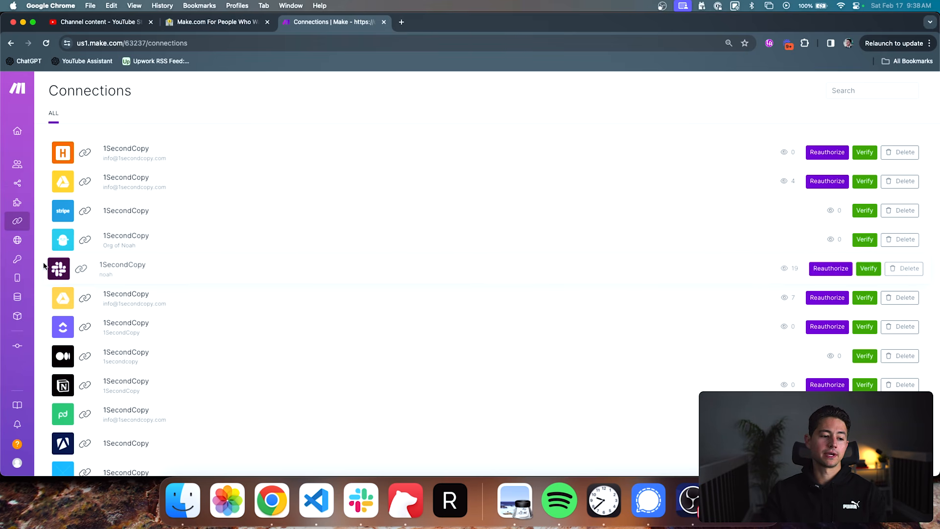
mouse_move(19, 243)
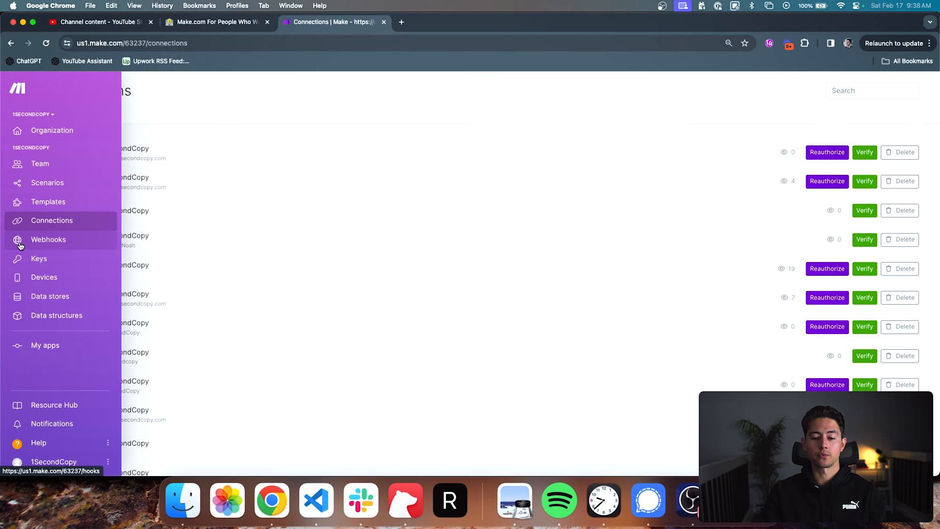
left_click(20, 245)
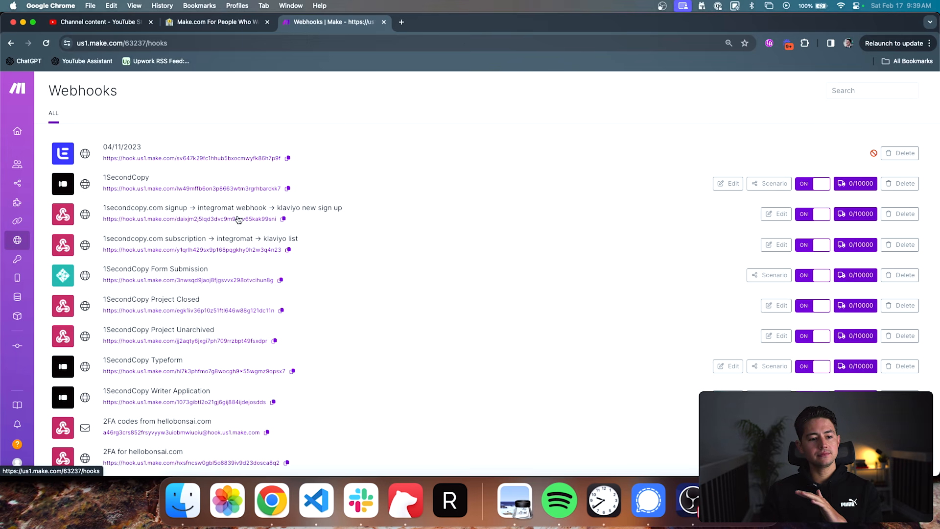
mouse_move(106, 200)
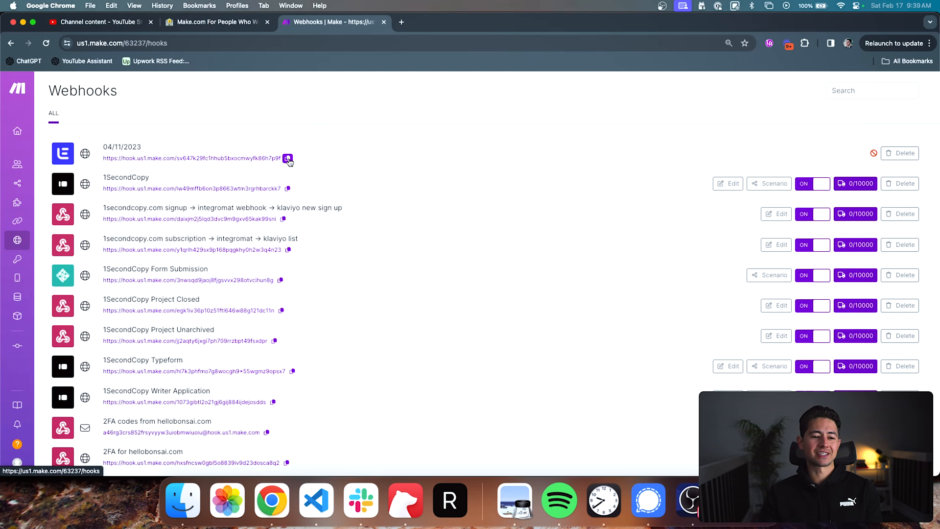
- View the team's stored keys and its devices page
mouse_move(34, 247)
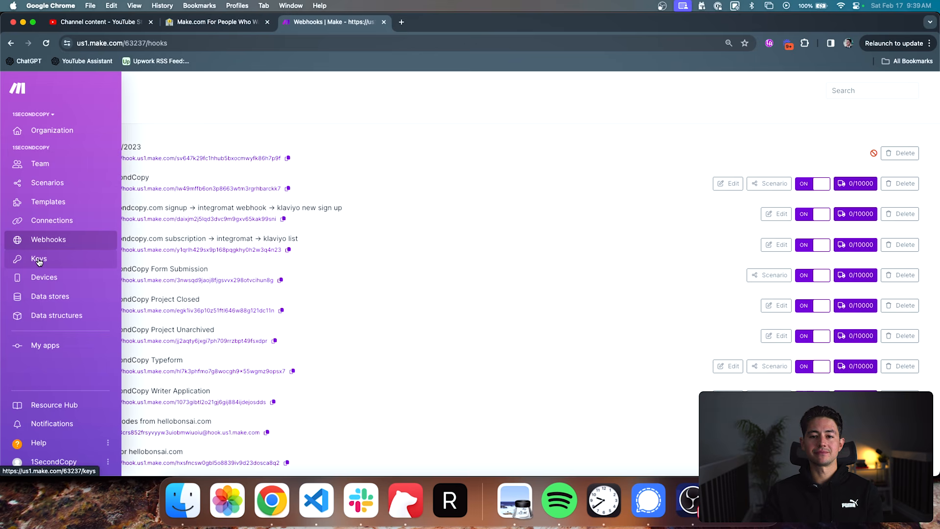
left_click(39, 260)
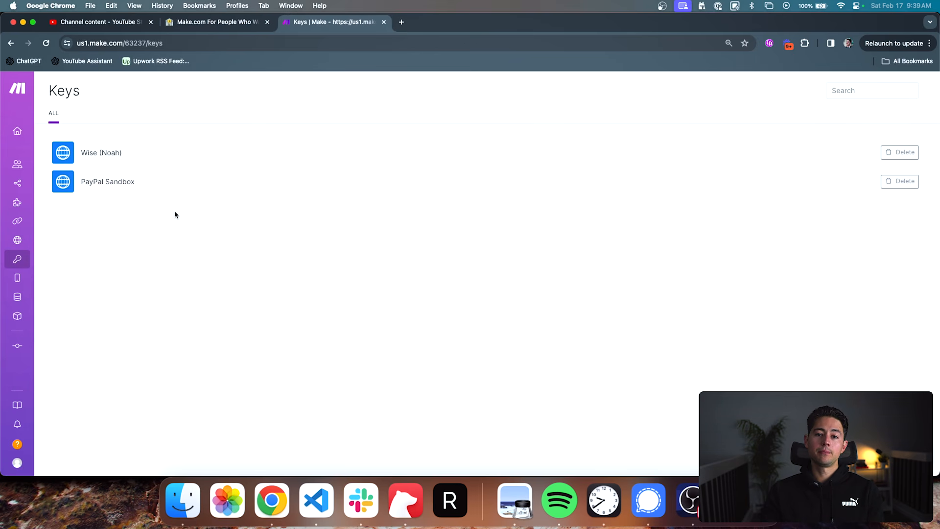
mouse_move(26, 260)
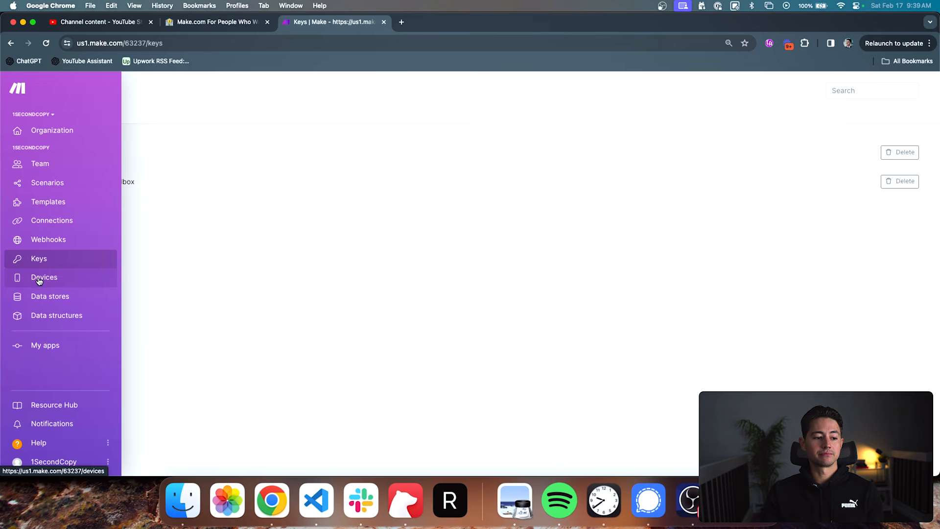
left_click(39, 279)
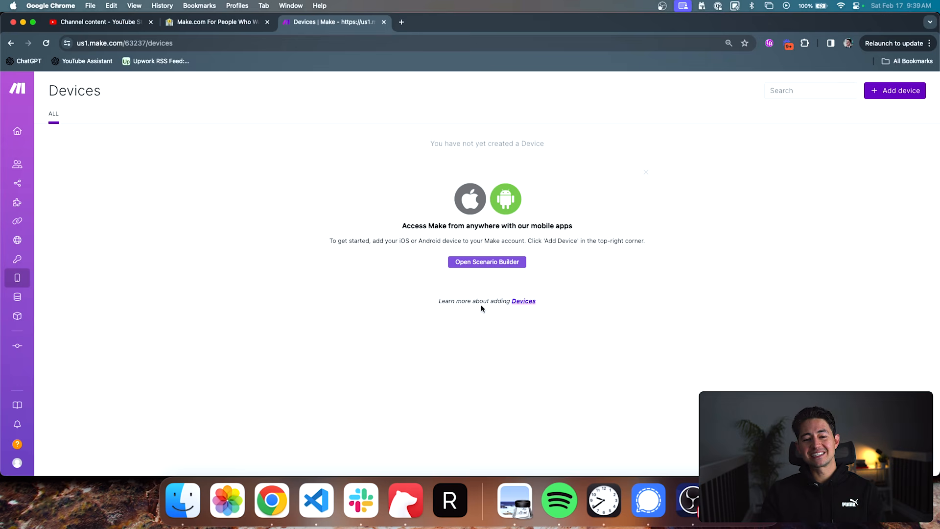
- View the team's data stores, and look through the full list of data structures
mouse_move(22, 252)
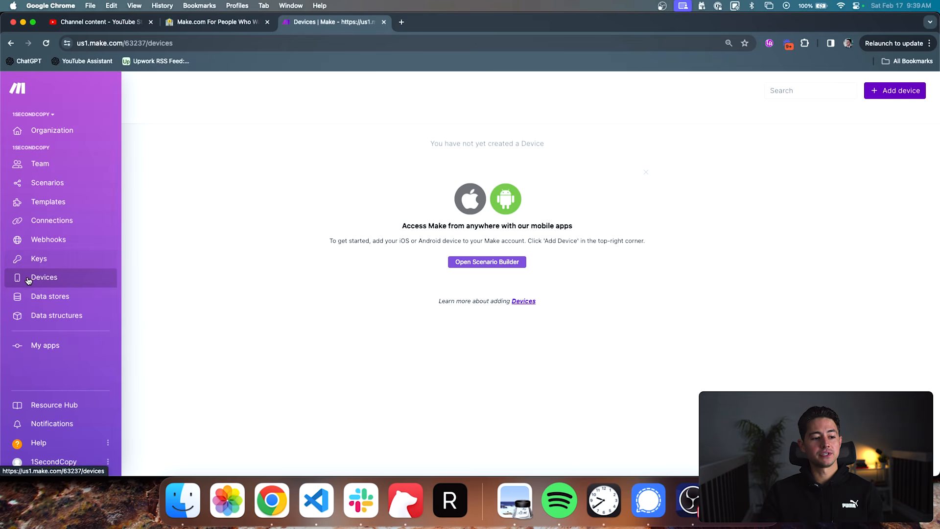
left_click(32, 296)
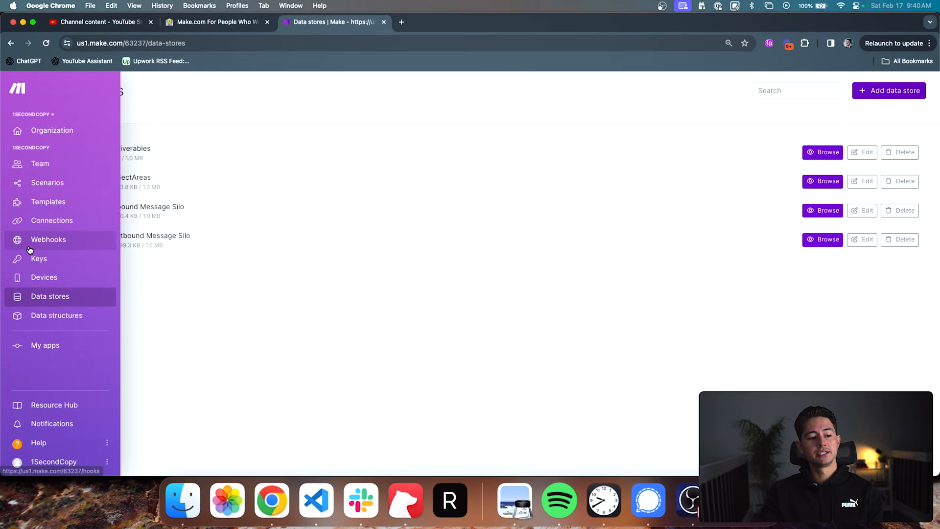
mouse_move(39, 297)
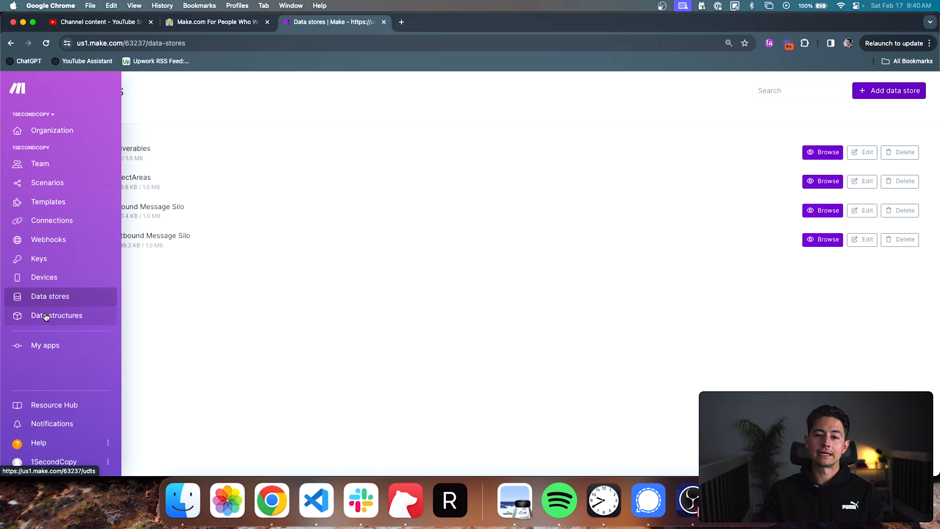
left_click(46, 317)
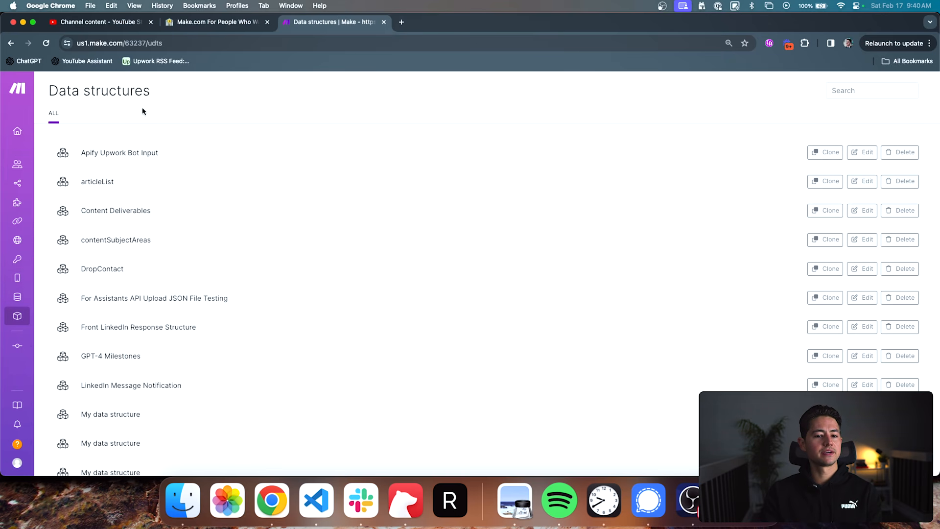
scroll(145, 197, "down", 6)
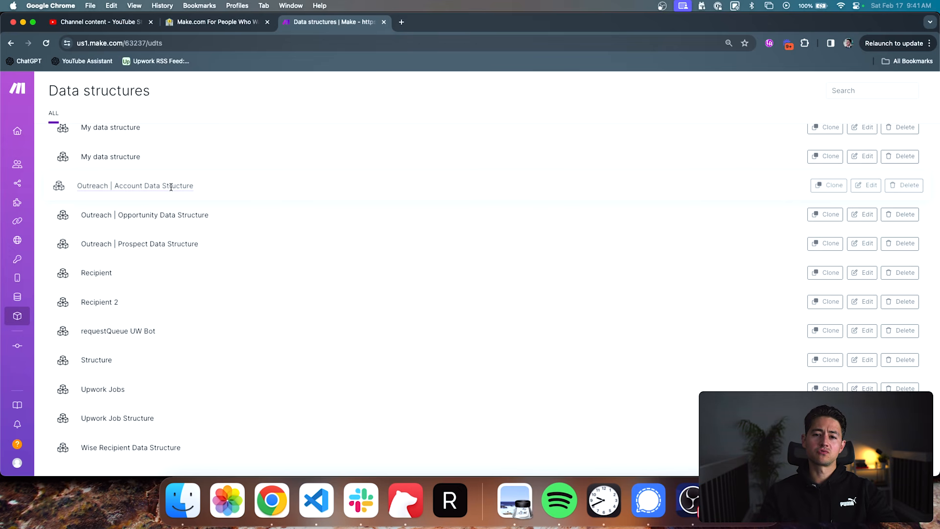
mouse_move(34, 326)
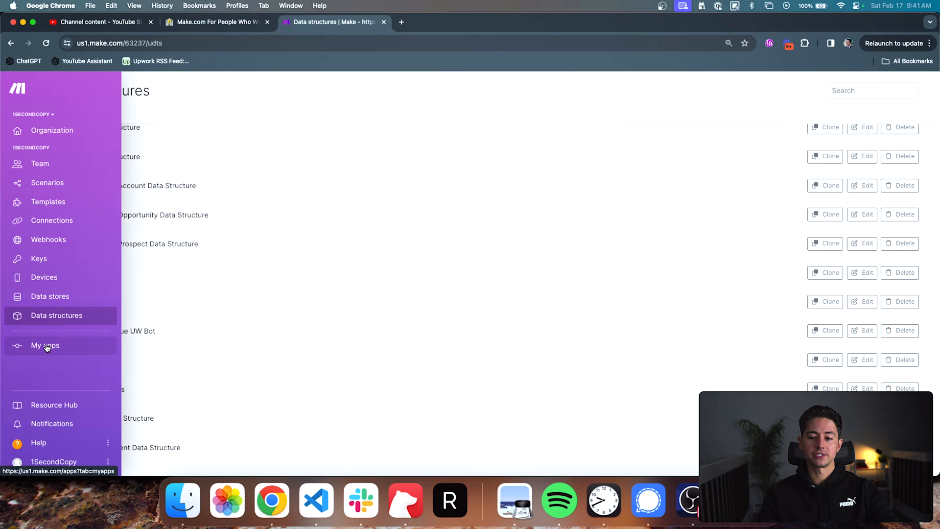
scroll(234, 278, "up", 5)
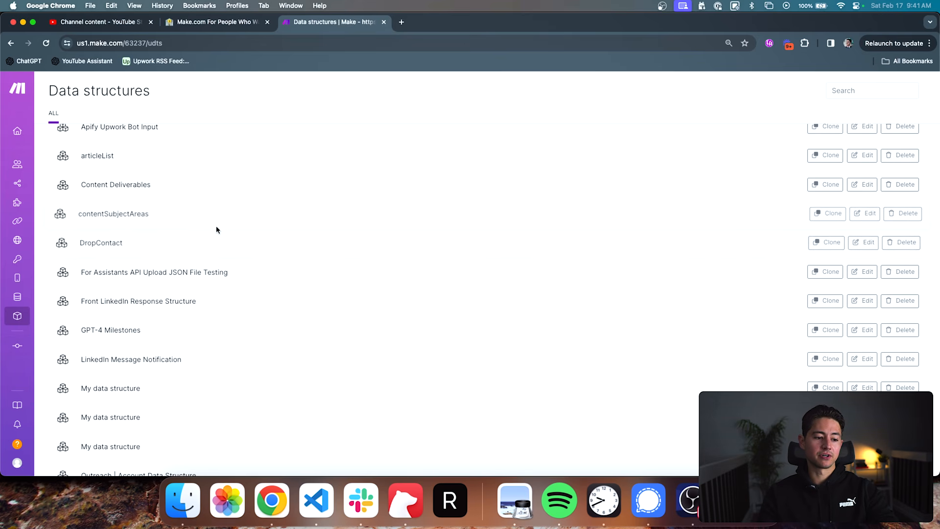
scroll(164, 265, "down", 5)
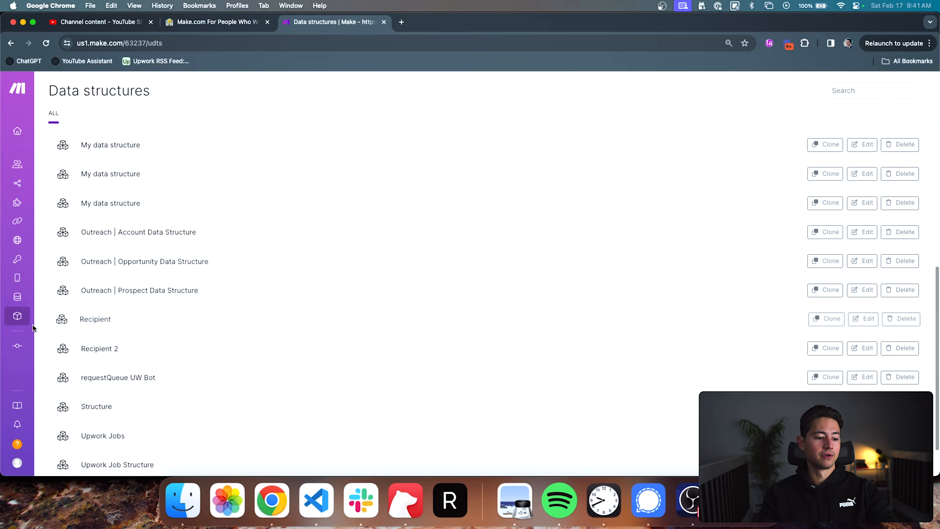
- Draft a sample JSON object with "id" and "name" fields in the browser's address bar to illustrate a data structure
left_click(277, 50)
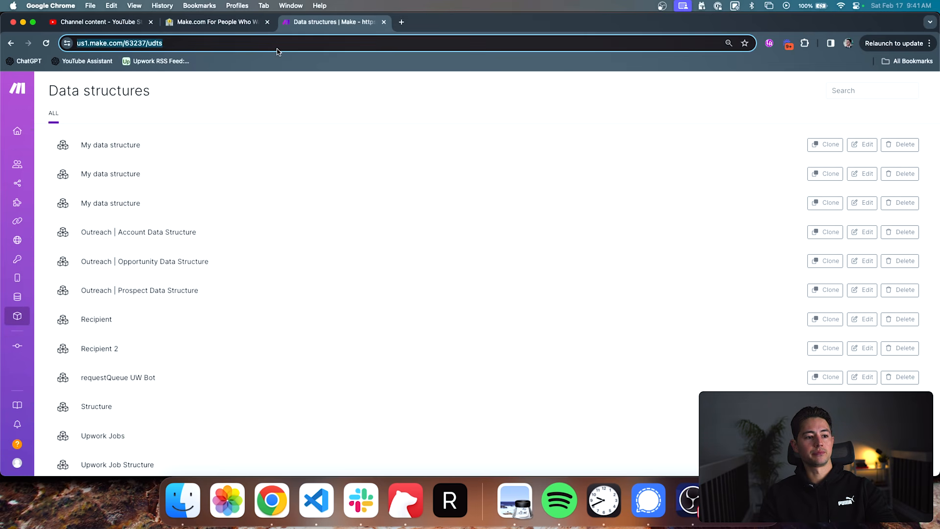
type("{\"")
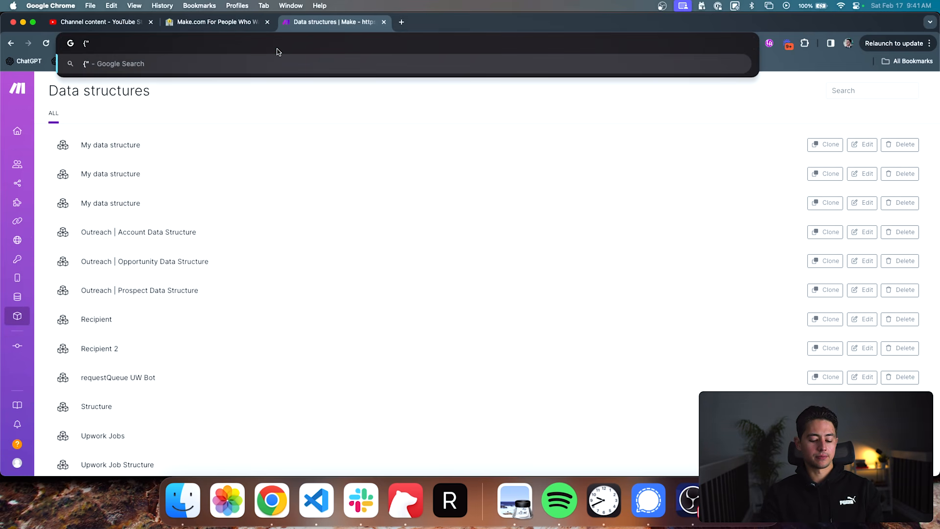
type("id\":\"")
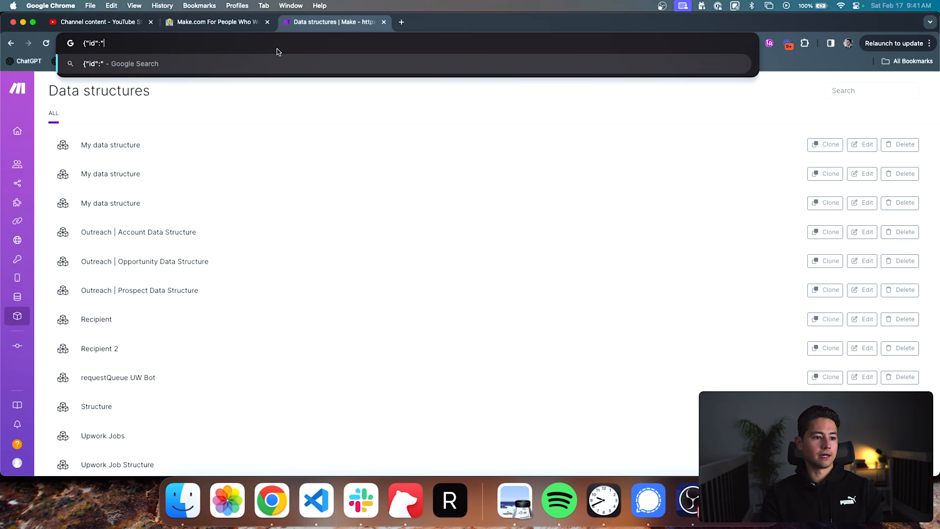
type("1298123\"")
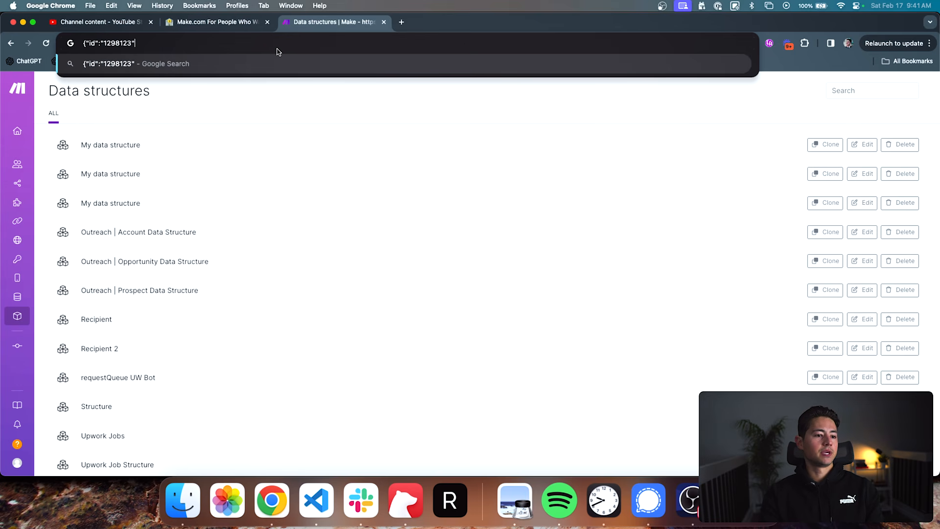
type(", \"")
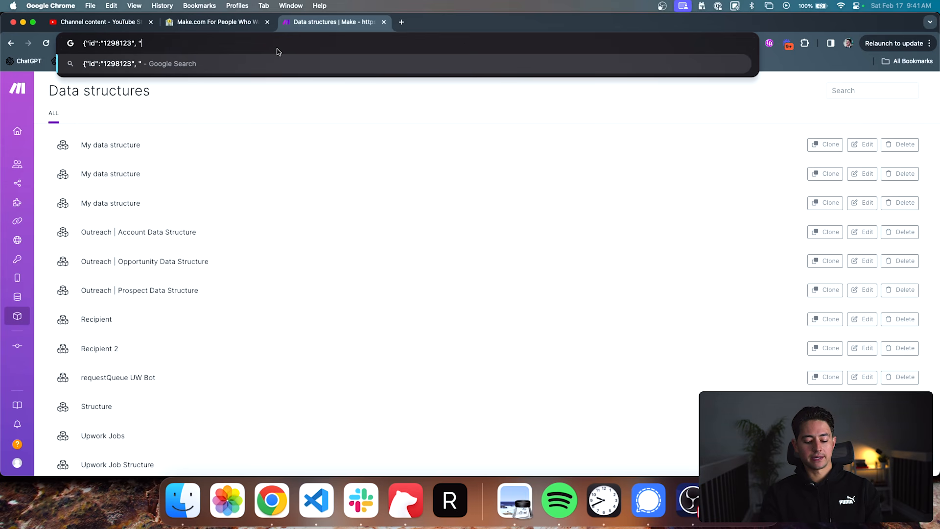
type("name\":\"")
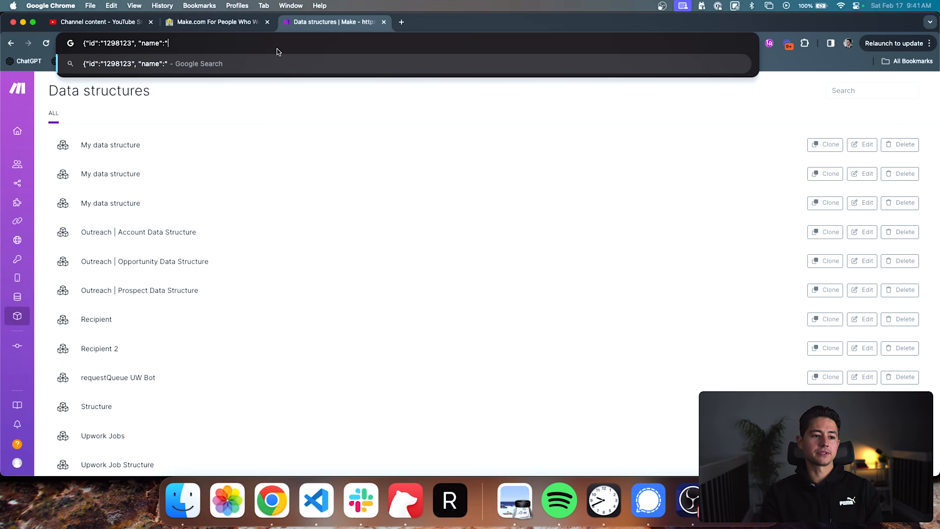
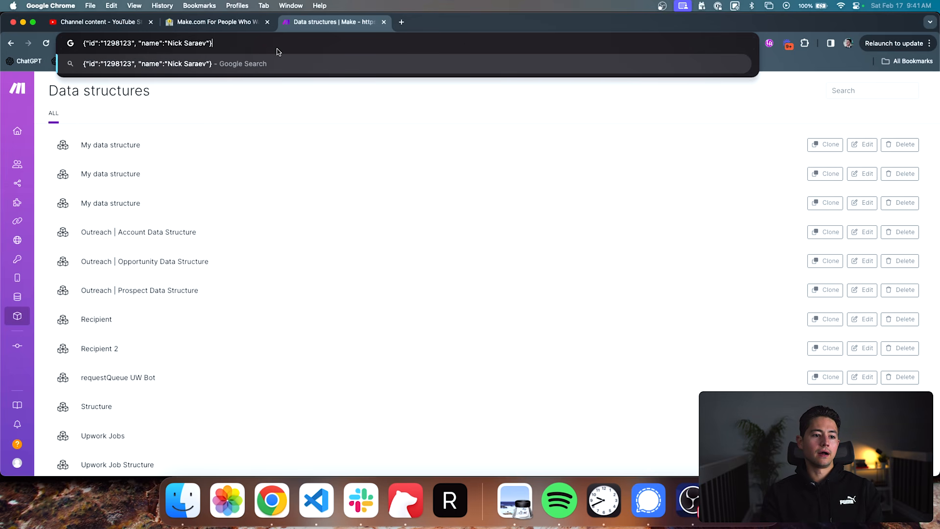
key("super+a")
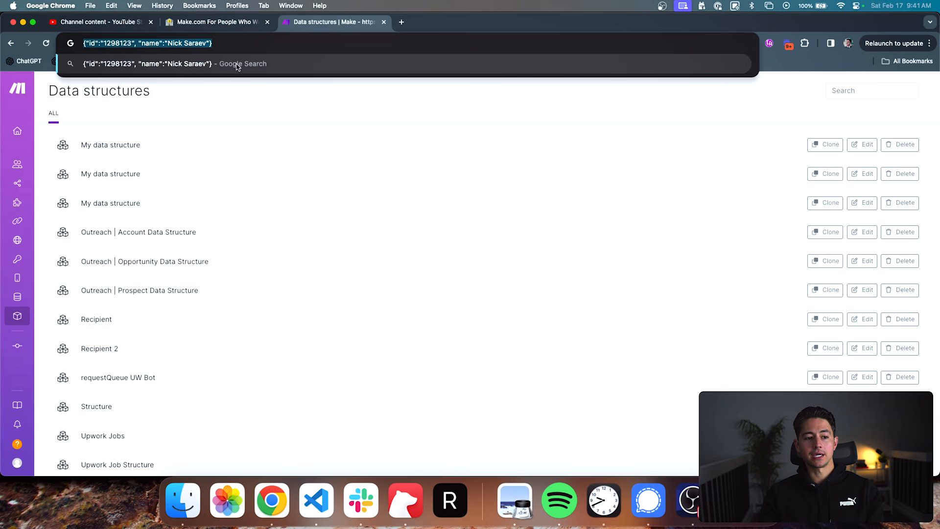
left_click(249, 104)
- View the list of custom apps, and browse the Resource Hub's key concepts and recommended templates
mouse_move(31, 198)
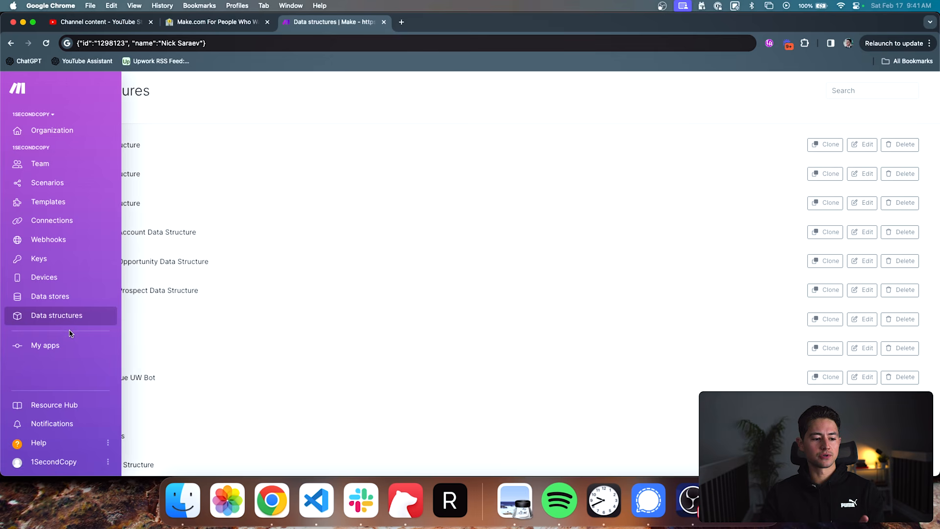
left_click(73, 345)
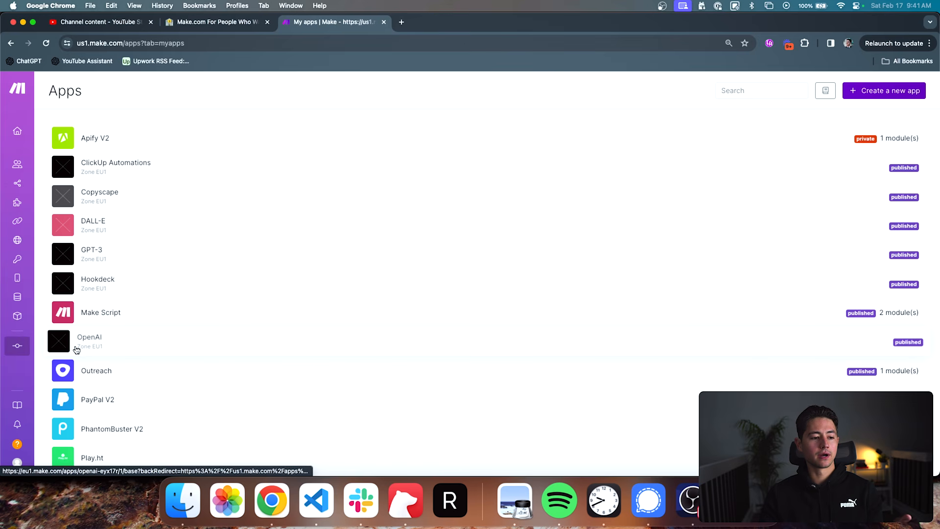
mouse_move(22, 131)
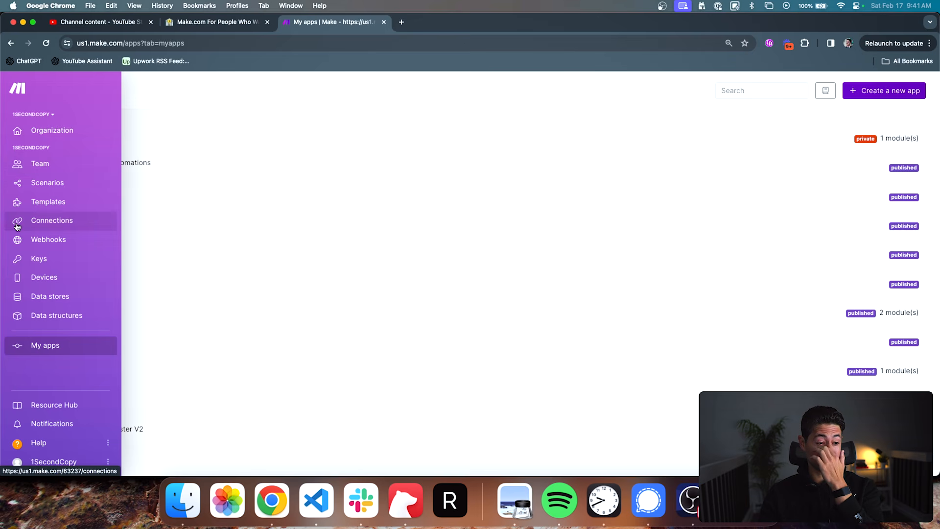
left_click(46, 407)
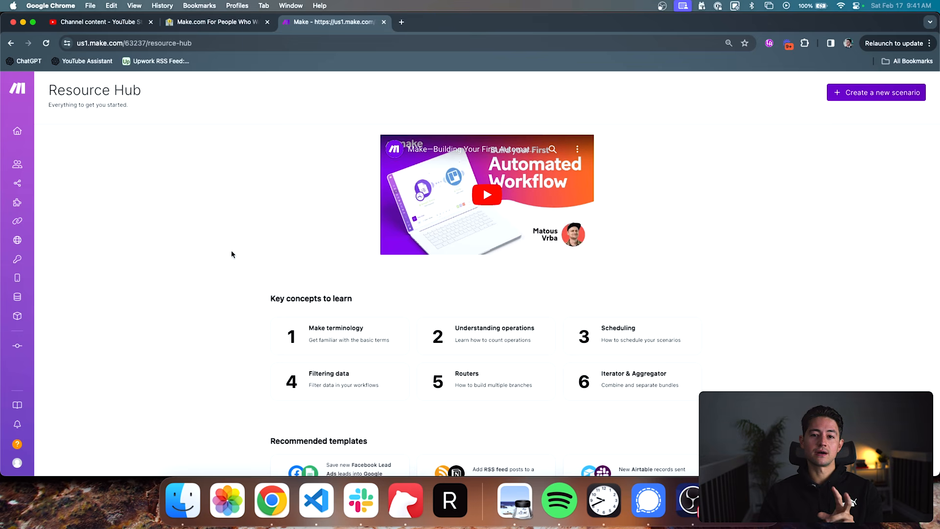
scroll(231, 253, "down", 2)
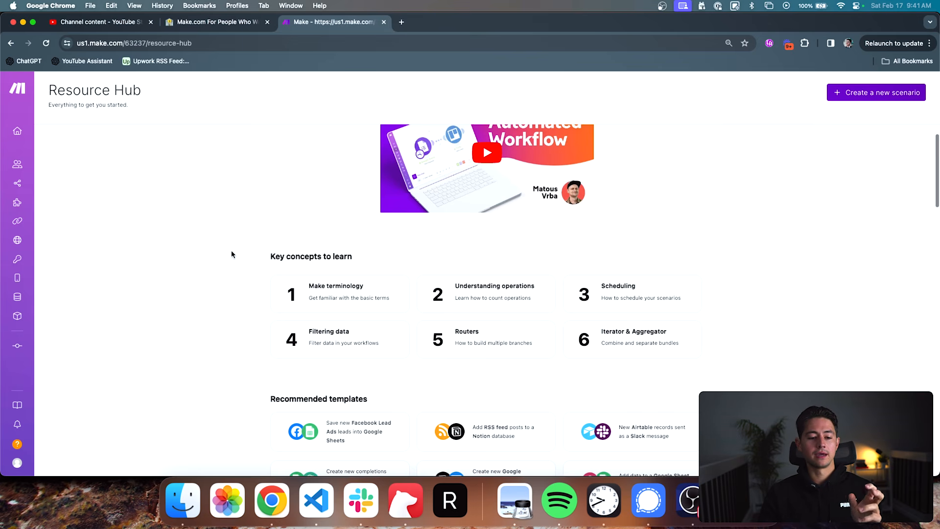
scroll(231, 254, "down", 1)
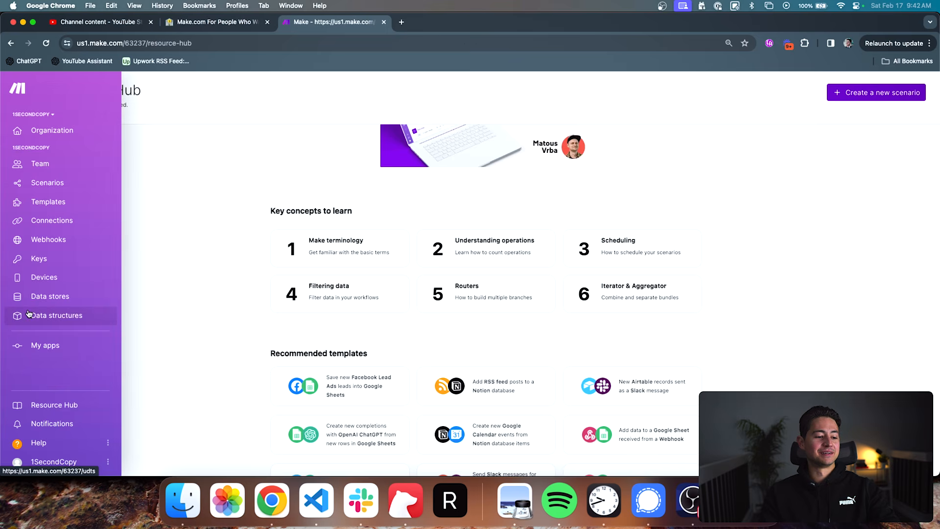
scroll(20, 341, "down", 1)
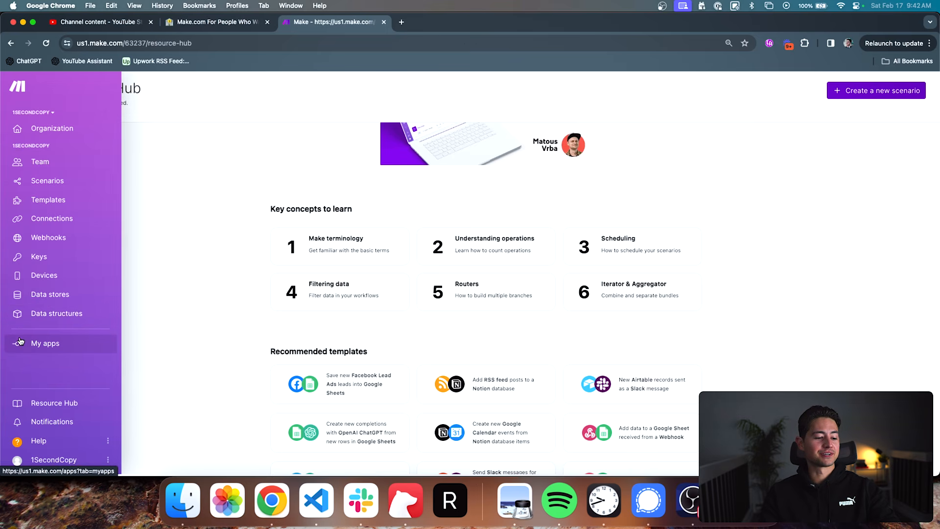
scroll(235, 240, "down", 5)
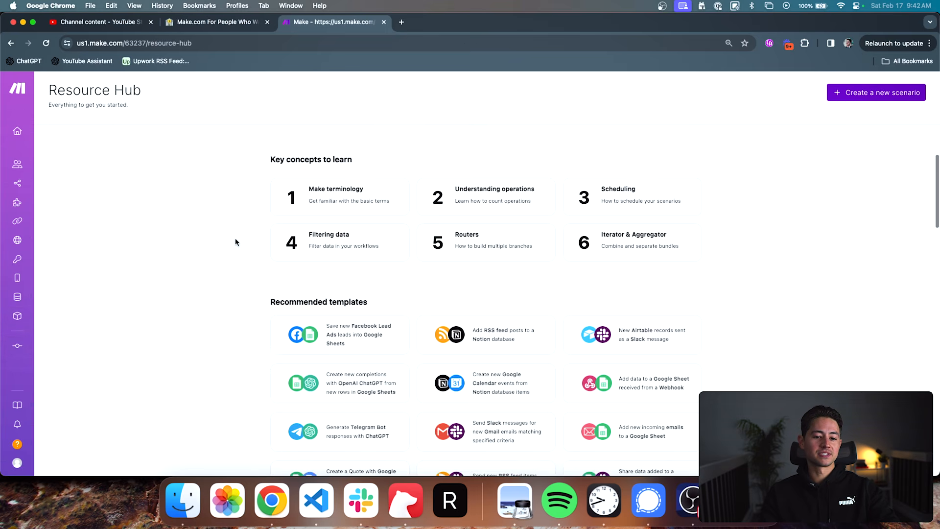
scroll(234, 238, "down", 5)
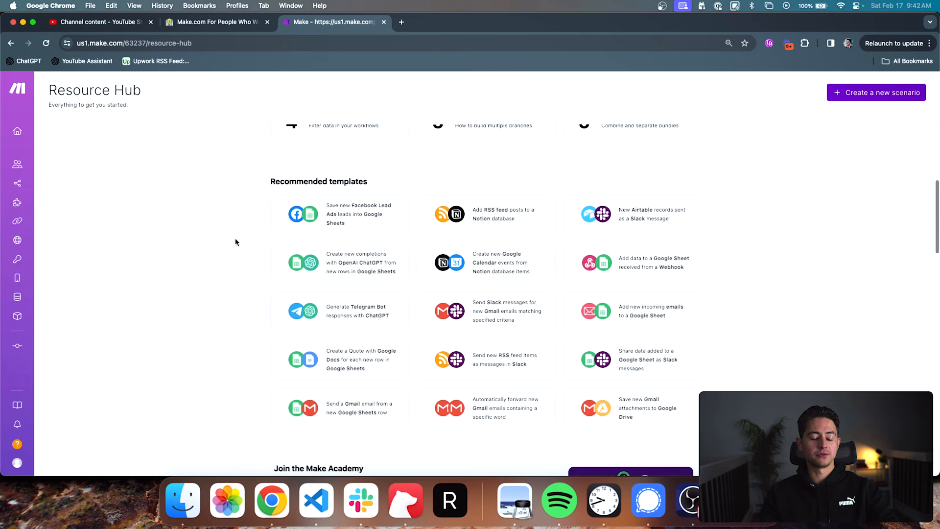
scroll(235, 239, "up", 8)
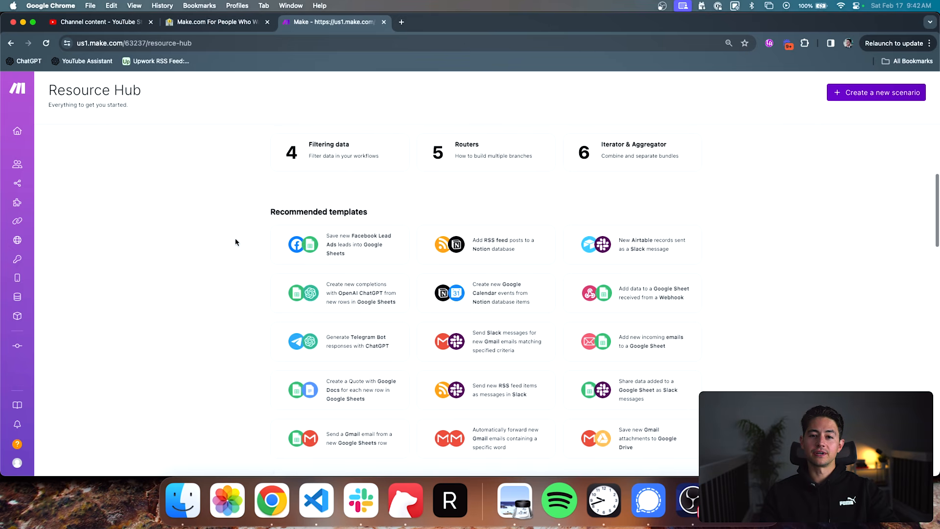
- Check the notifications page and look over the available help options, including Community, Make Academy and Contact Support
mouse_move(19, 401)
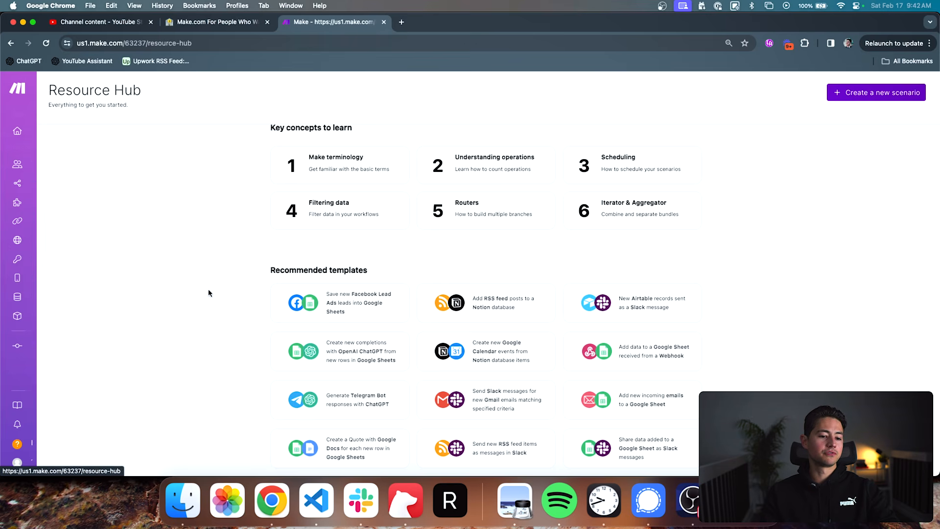
left_click(29, 422)
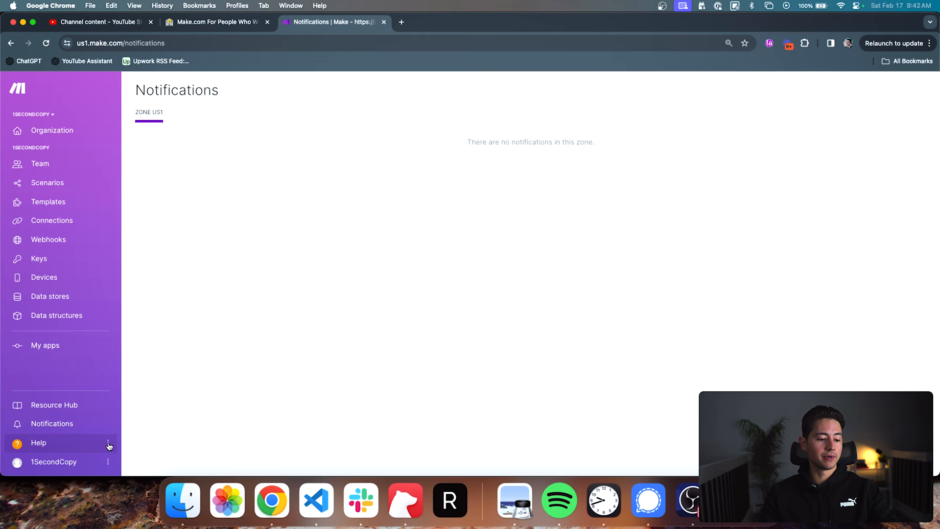
left_click(85, 444)
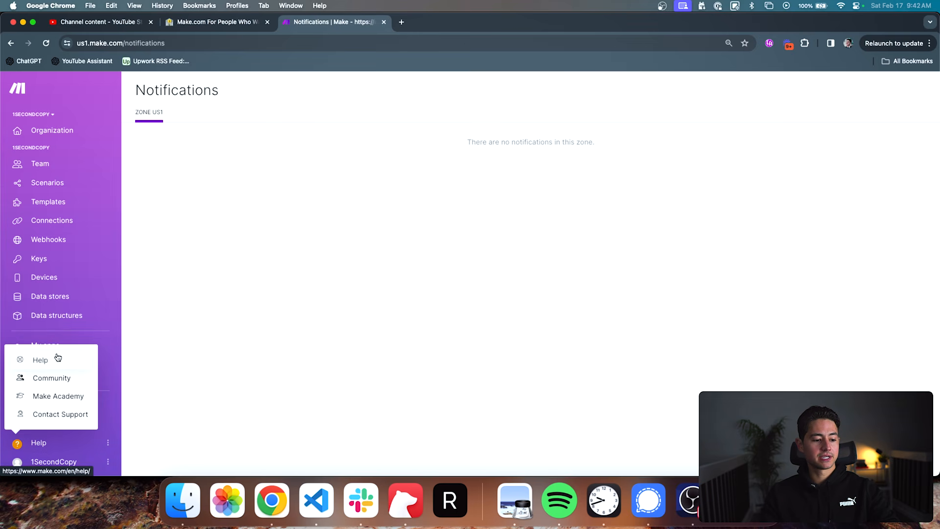
left_click(152, 364)
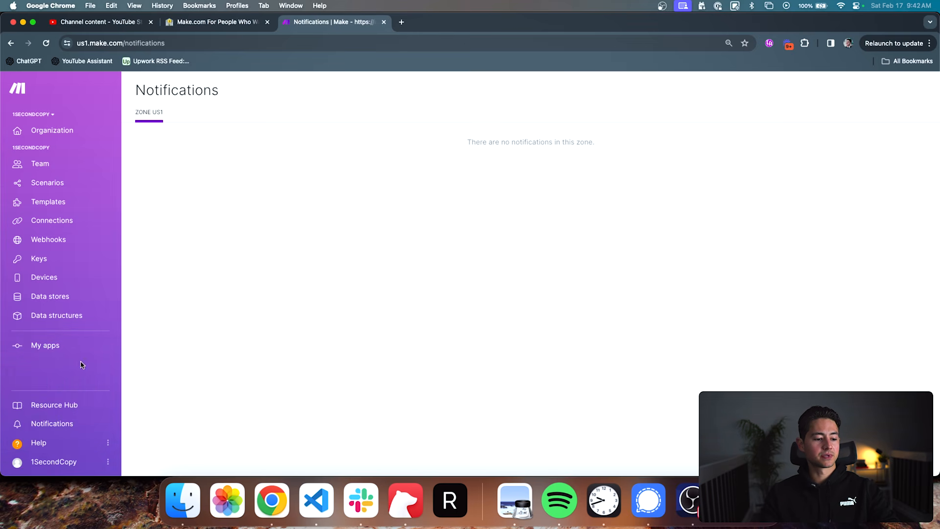
left_click(60, 439)
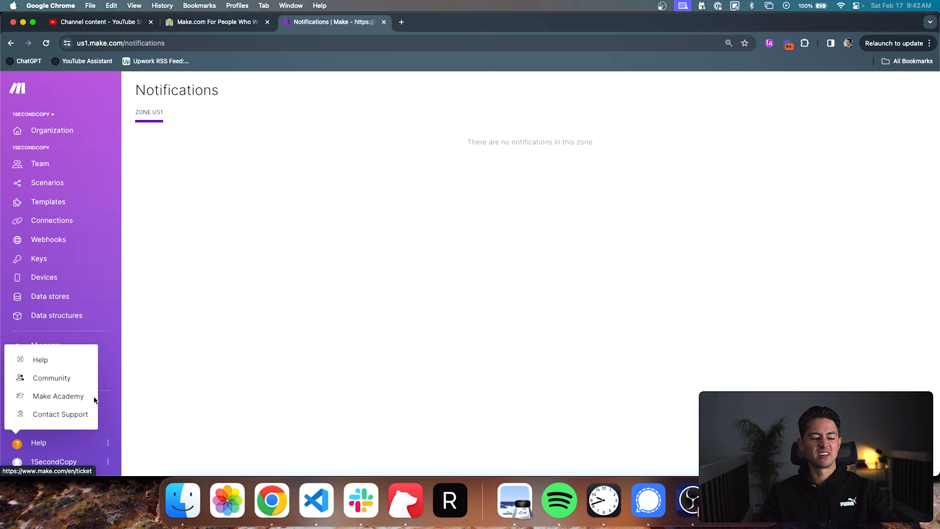
left_click(136, 395)
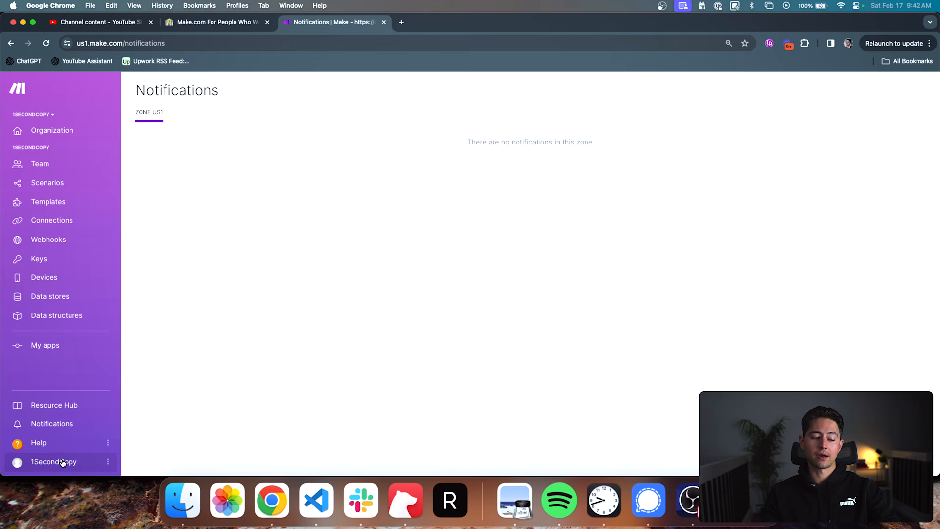
- Open the account's profile and review its time zone options and email preferences
left_click(106, 463)
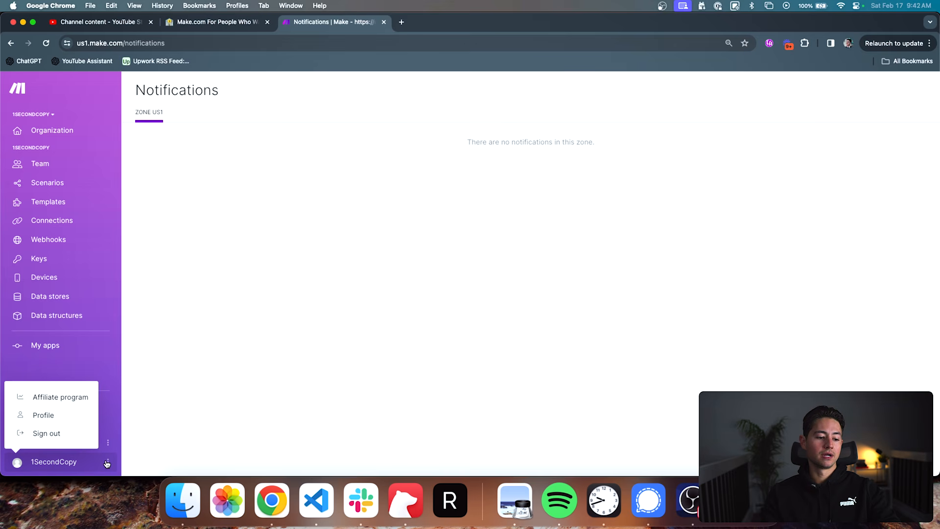
left_click(54, 416)
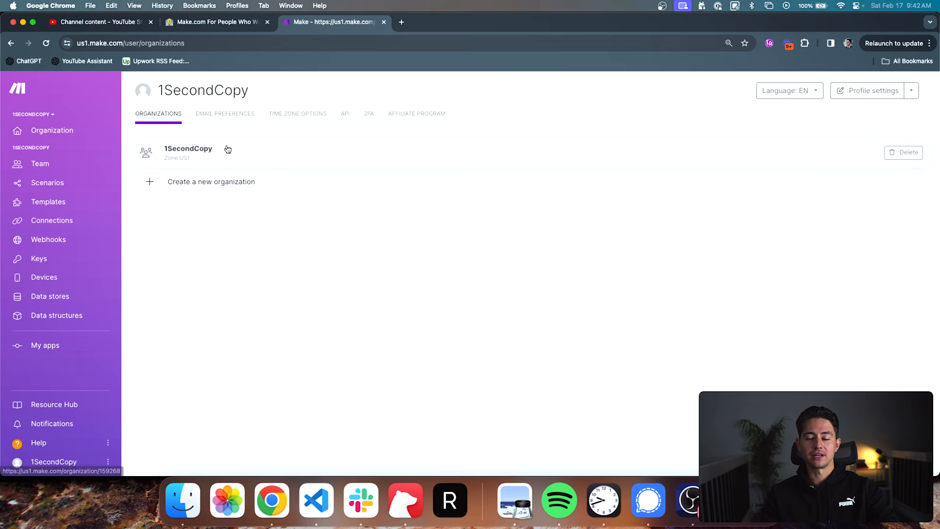
left_click(281, 117)
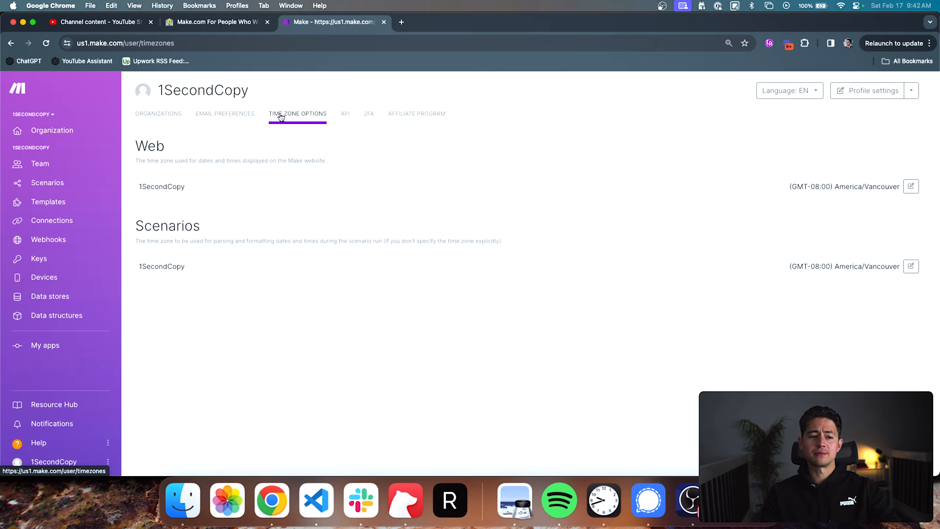
left_click(249, 115)
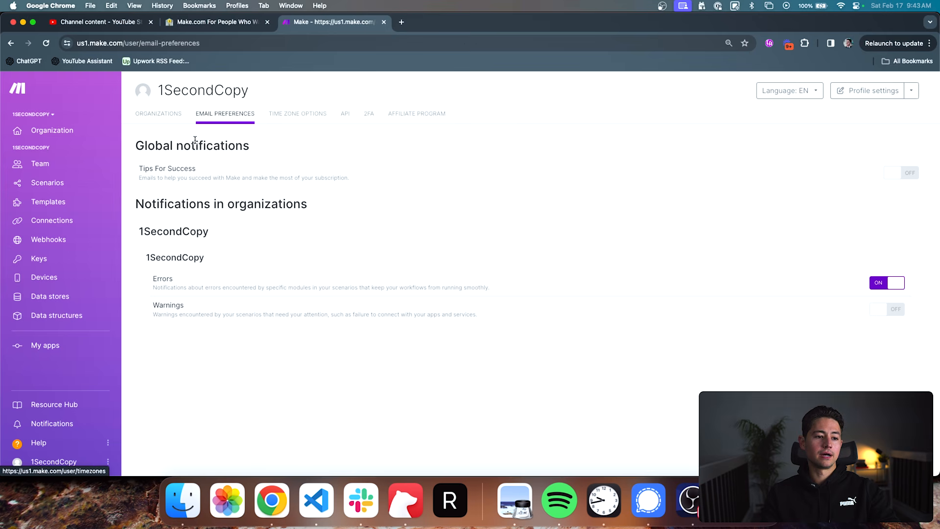
- Return to the team's scenarios and create a new scenario
left_click(76, 189)
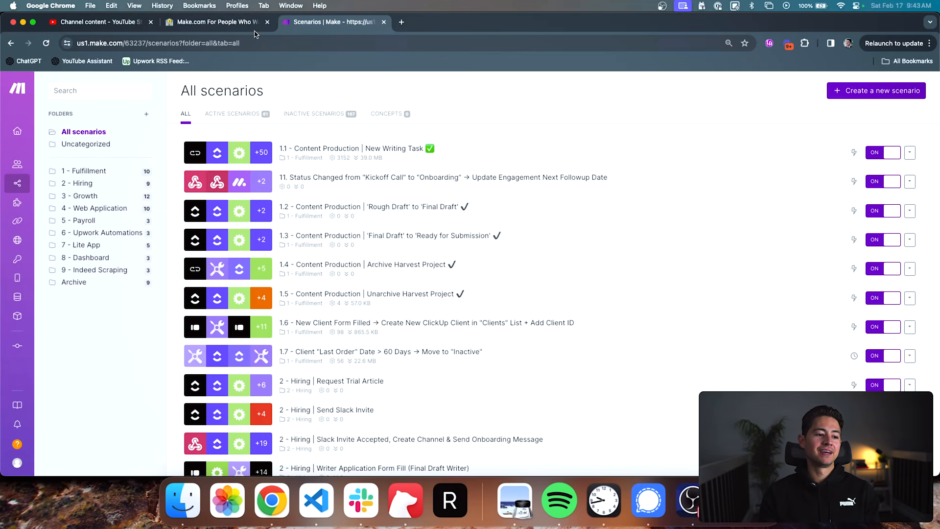
mouse_move(9, 188)
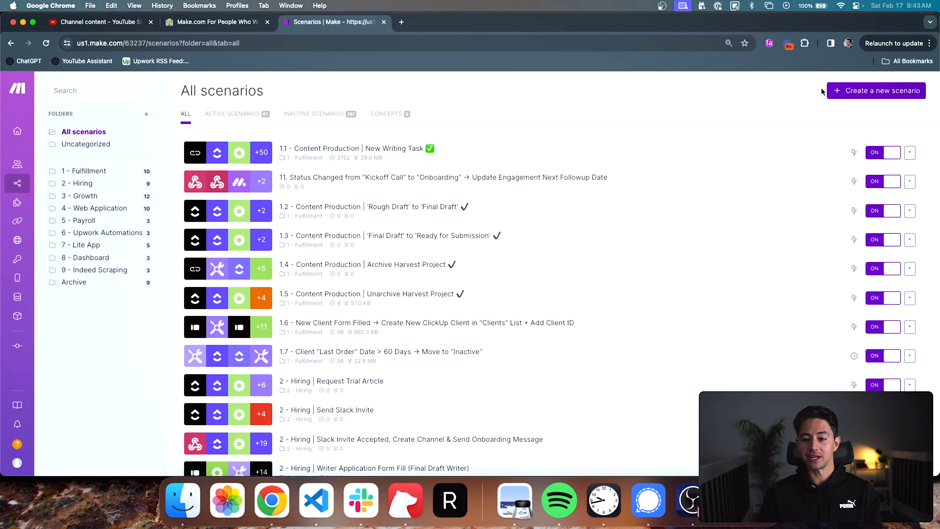
left_click(850, 93)
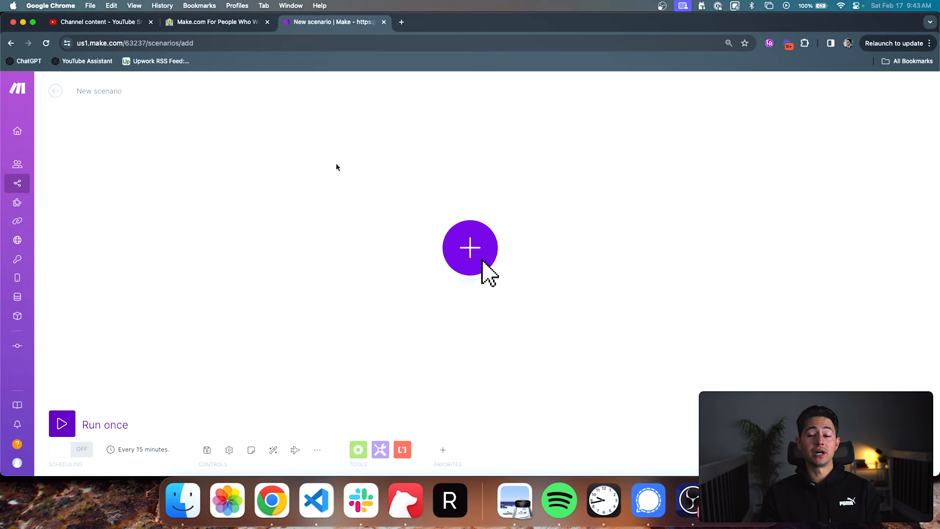
- Rename the new scenario as "Title of Your Scenario"
left_click(108, 90)
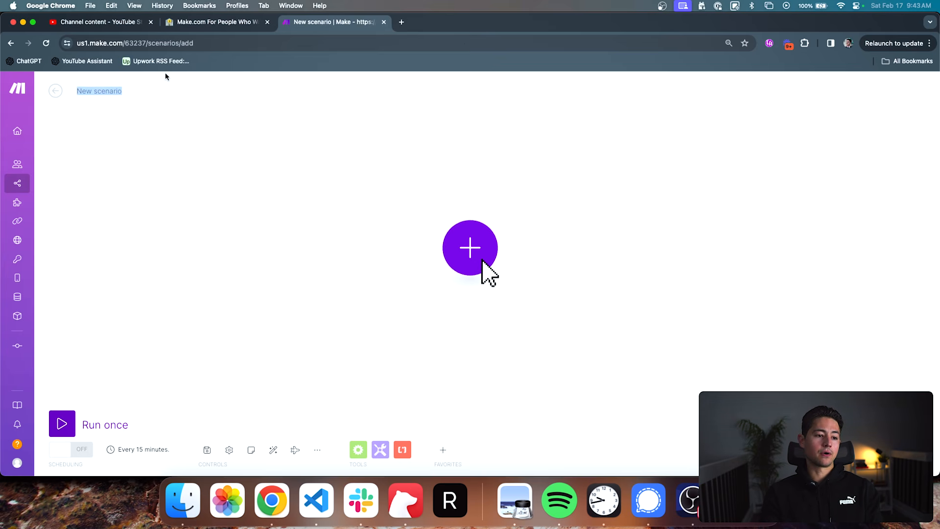
type("Tit")
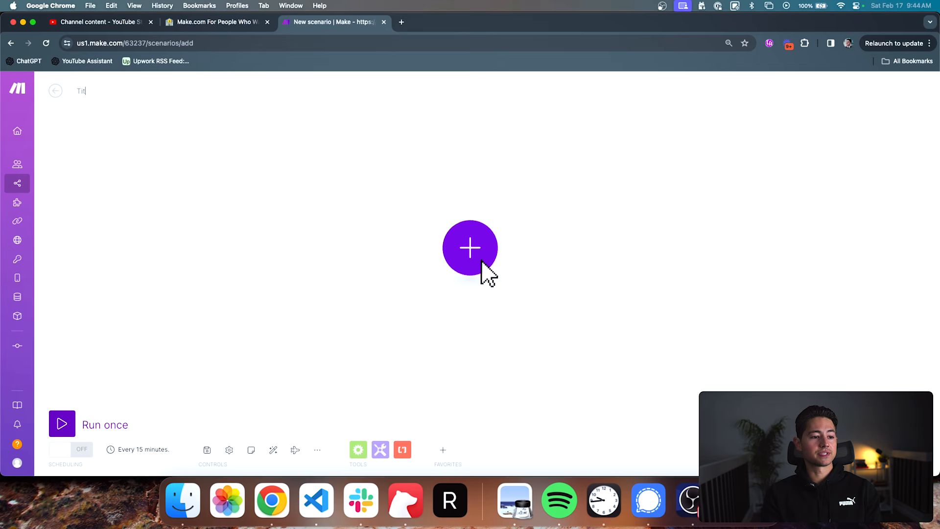
type("le of your Scenario")
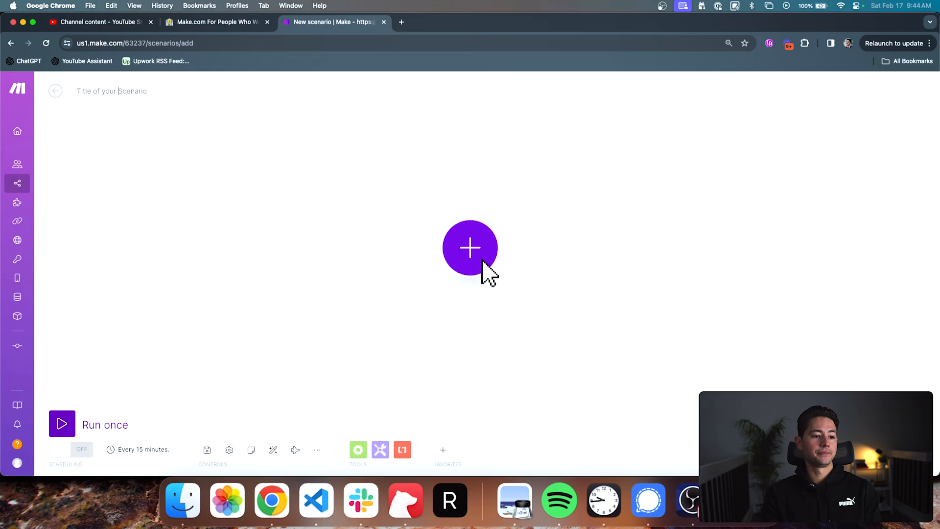
key("Left")
key("Left")
key("Left")
key("Left")
key("BackSpace")
type("Y")
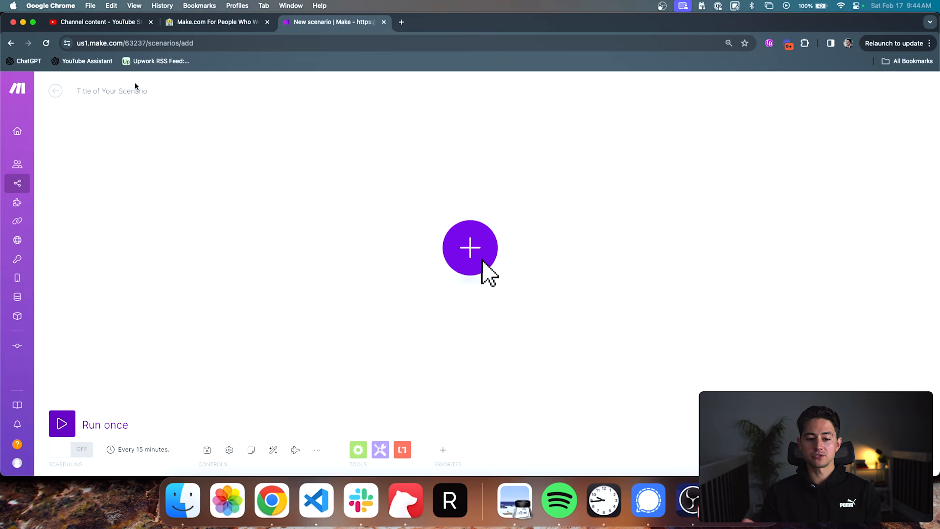
- Rename the scenario as "Turn Google Sheets Row Into An Email"
left_click(134, 87)
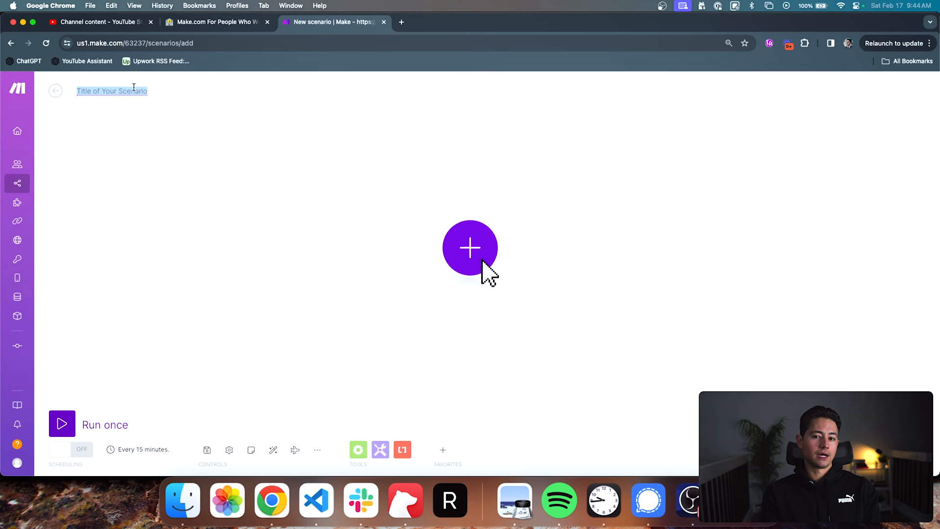
type("Turn Google Sheets Ro")
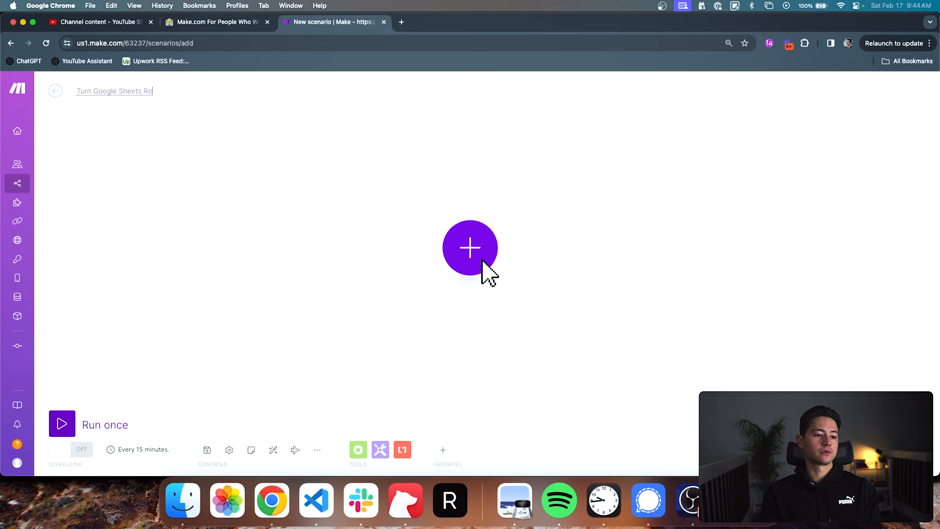
type("w Into An Email")
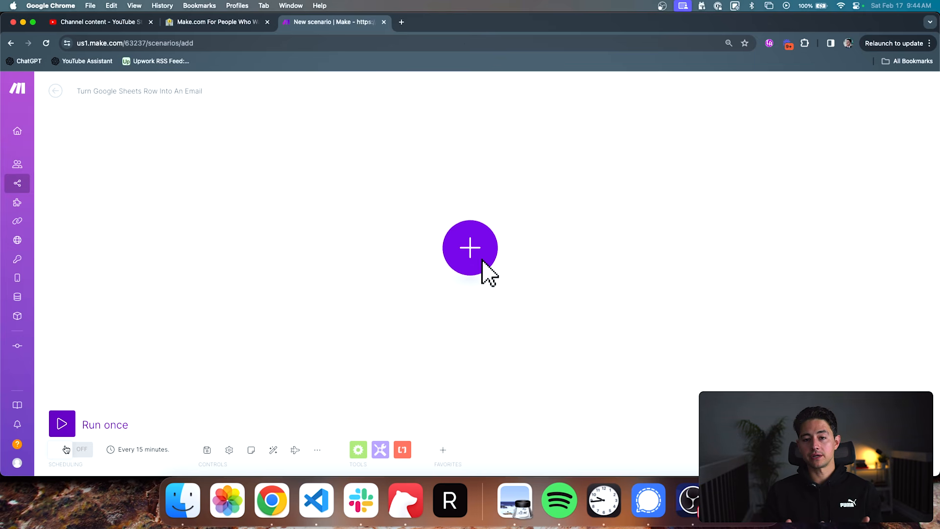
- Explore the scenario's schedule options, trying Once and Days of the month with day 15, and close them without saving
left_click(110, 449)
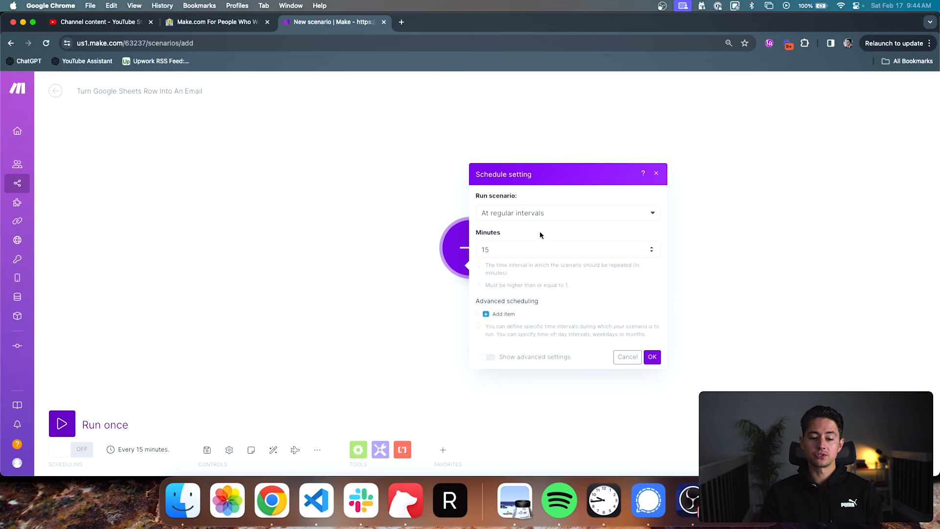
left_click(521, 217)
left_click(515, 229)
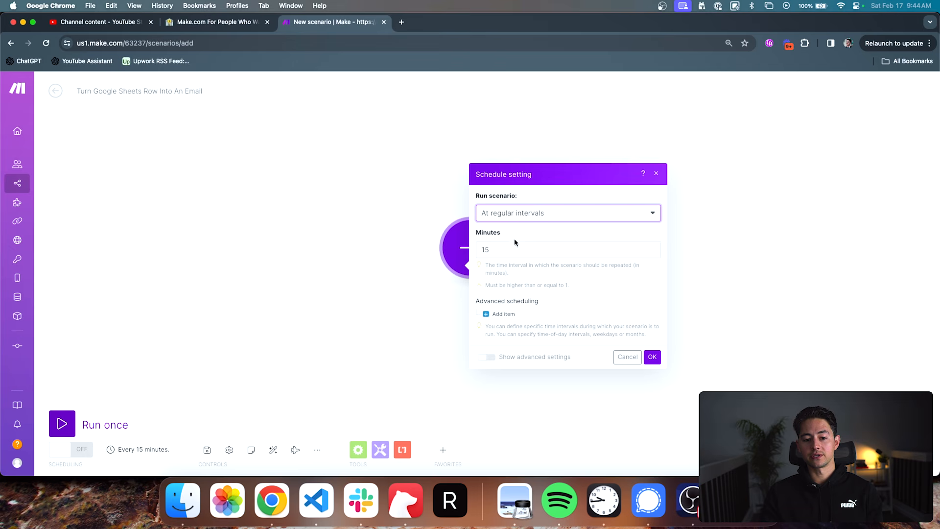
left_click(514, 243)
left_click(516, 214)
left_click(515, 241)
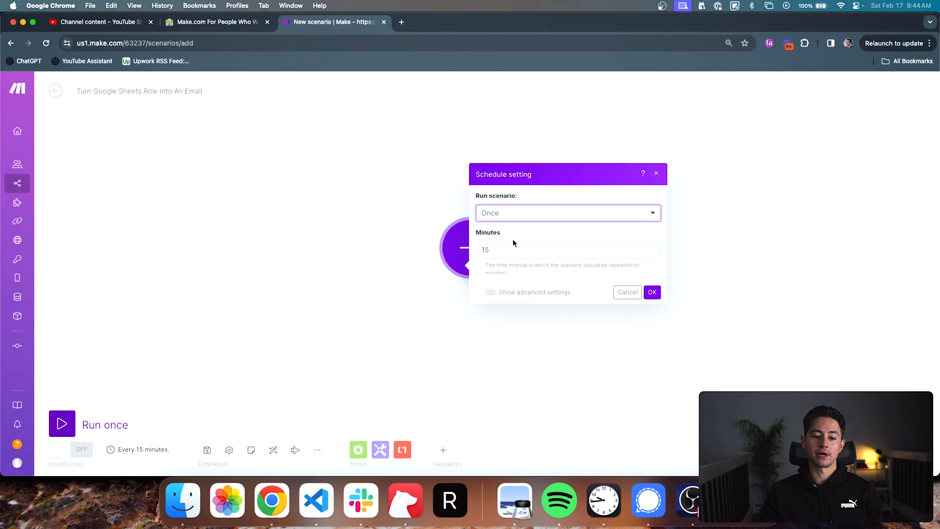
left_click(518, 246)
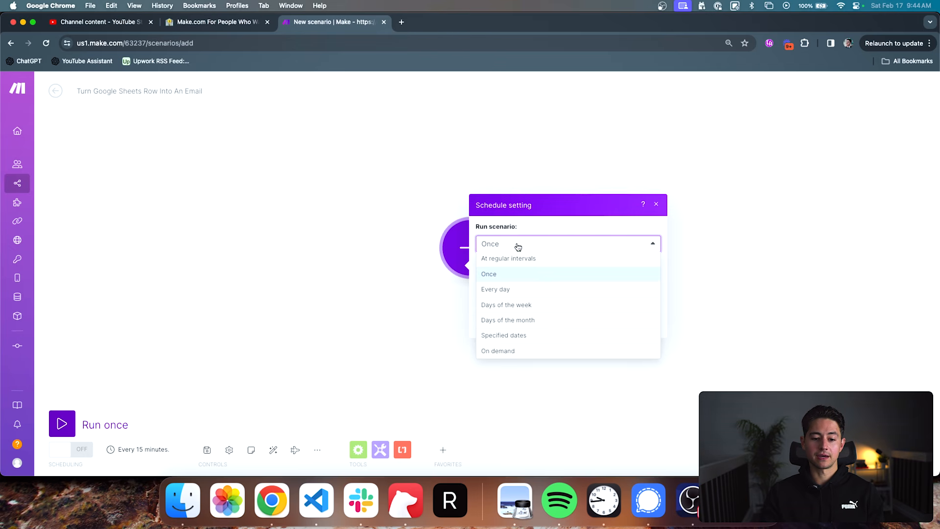
left_click(517, 318)
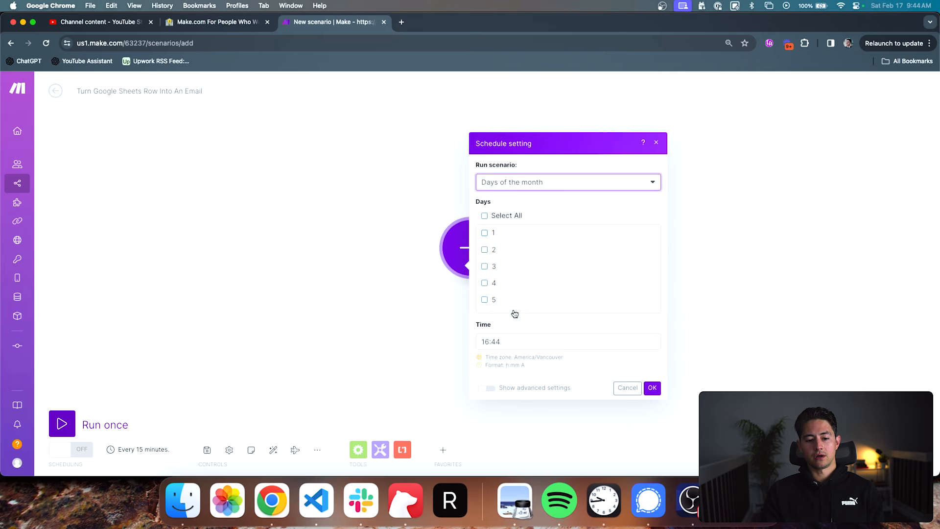
scroll(496, 271, "down", 5)
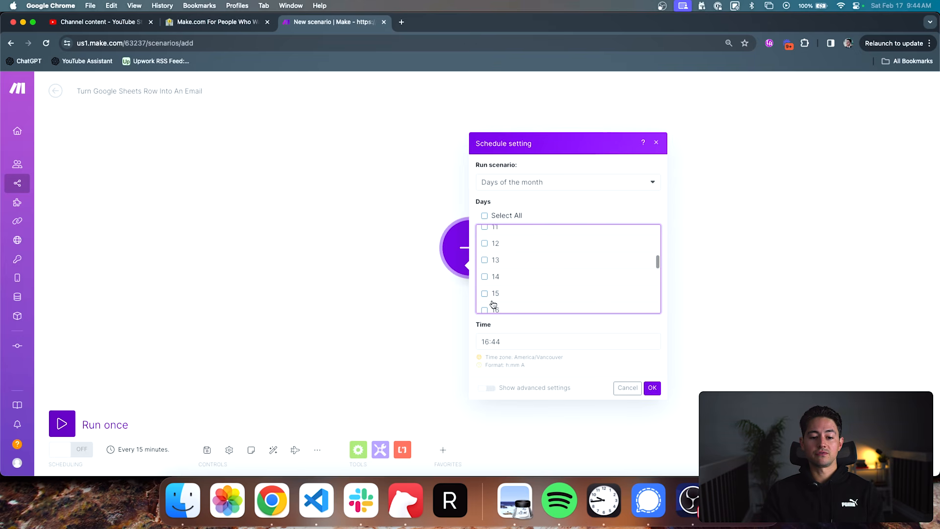
left_click(657, 143)
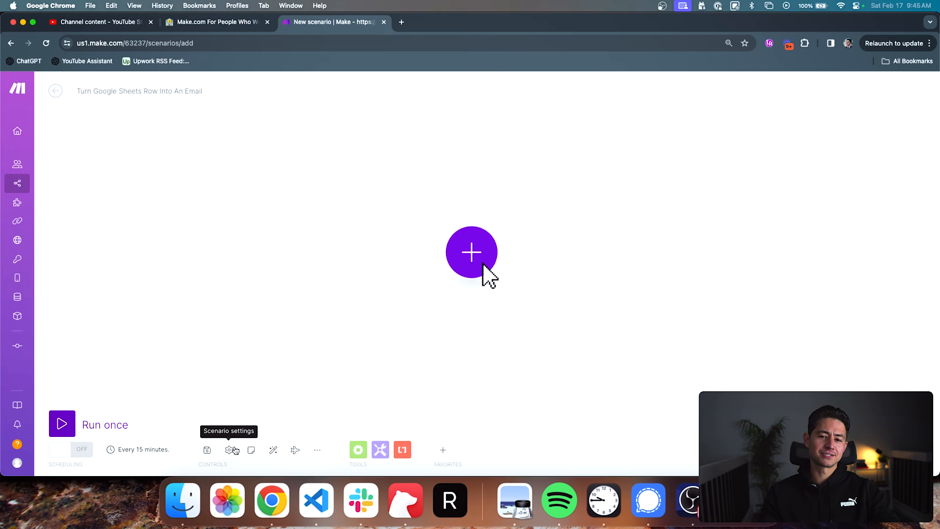
- Set Allow storing of Incomplete Executions to Yes in the scenario settings, and look at the scenario's notes
left_click(230, 449)
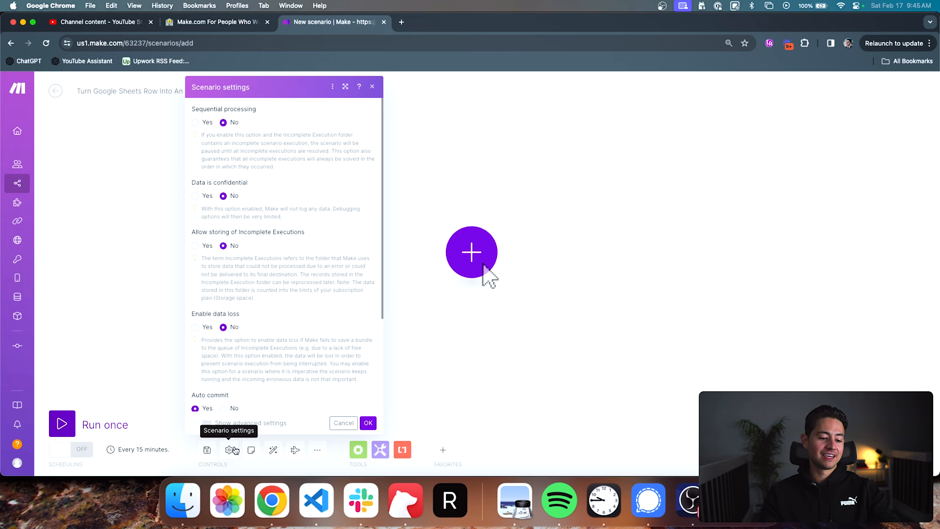
scroll(273, 278, "down", 3)
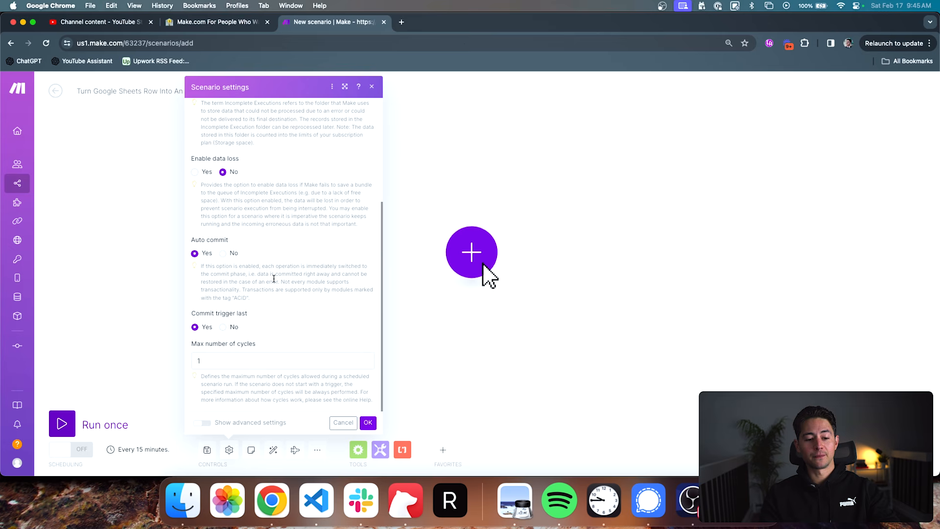
scroll(274, 278, "up", 3)
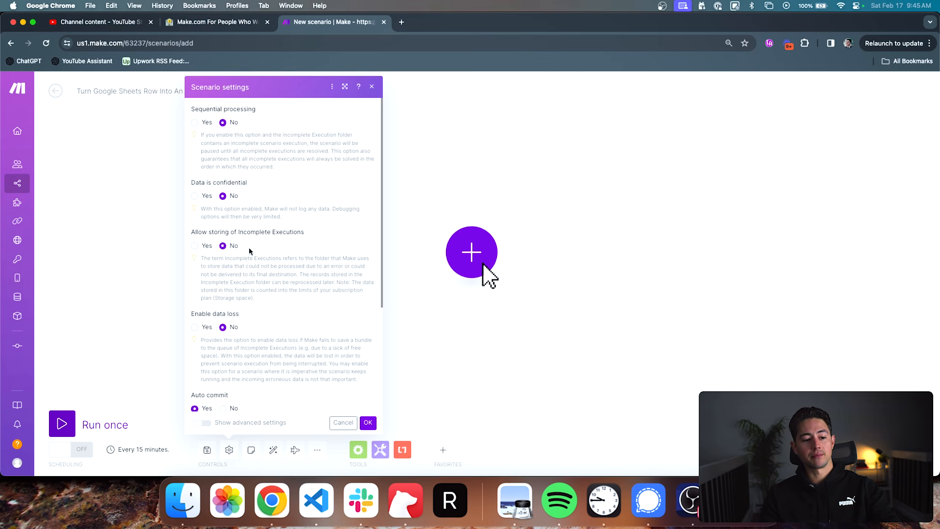
left_click(195, 246)
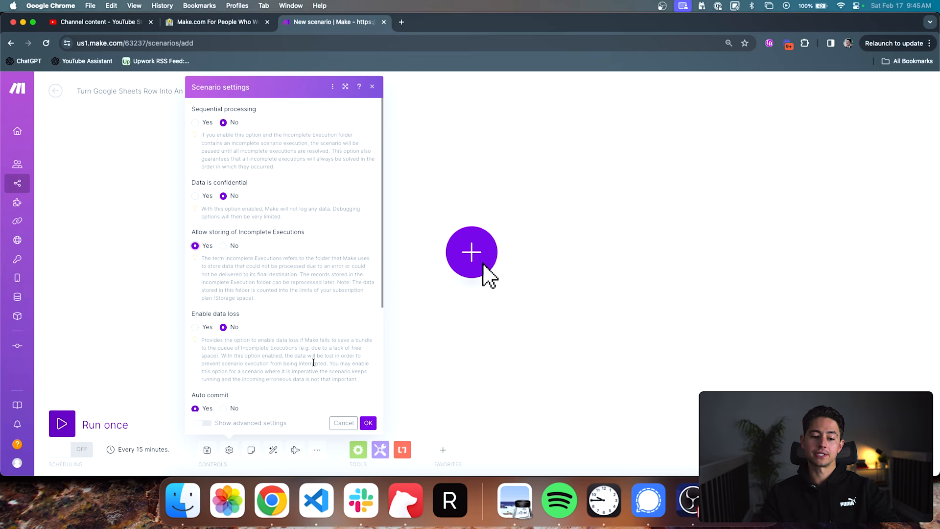
left_click(369, 423)
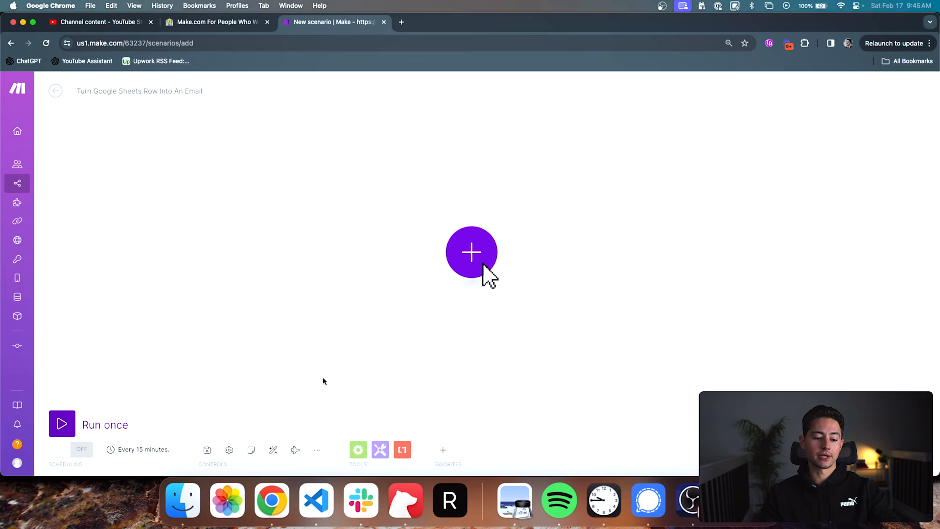
left_click(252, 450)
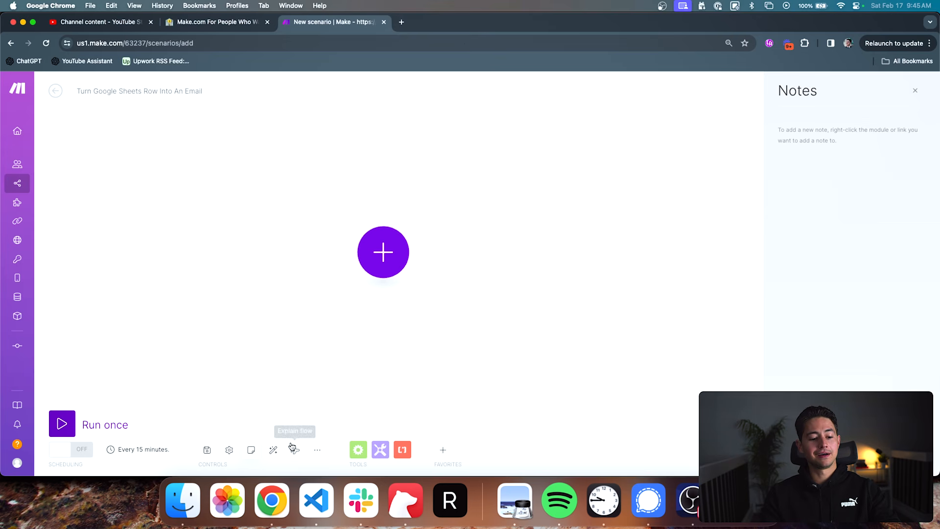
left_click(915, 90)
- Add a Google Sheets Watch New Rows trigger as the scenario's first module, leaving its configuration unfilled
left_click(489, 254)
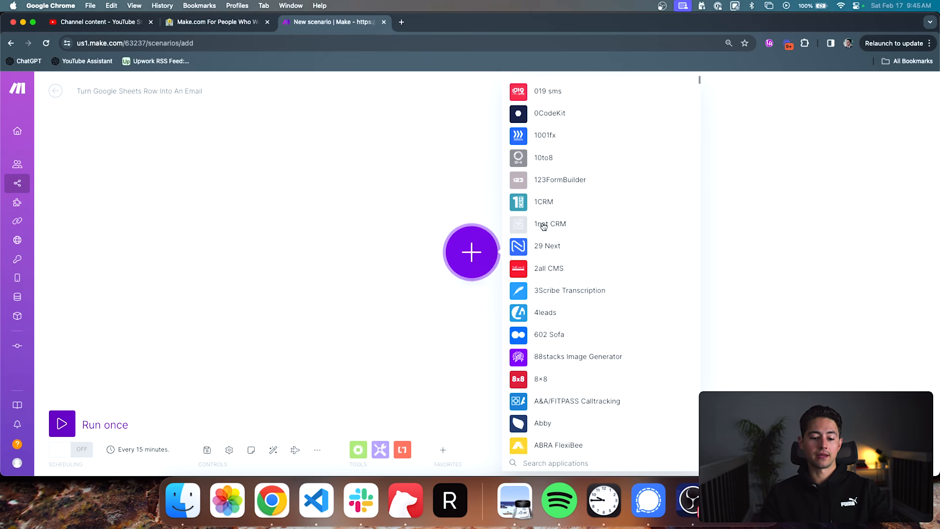
type("gogo")
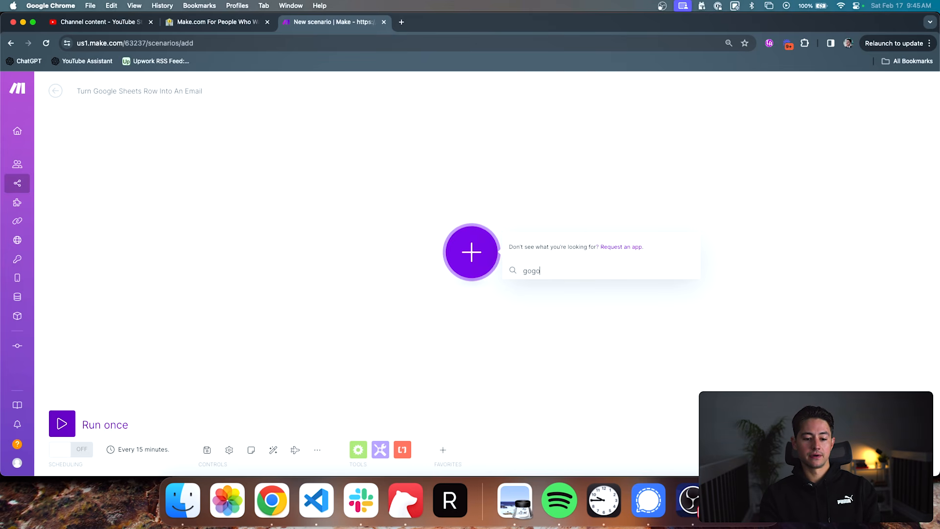
key("BackSpace")
key("BackSpace")
type("ogle sh")
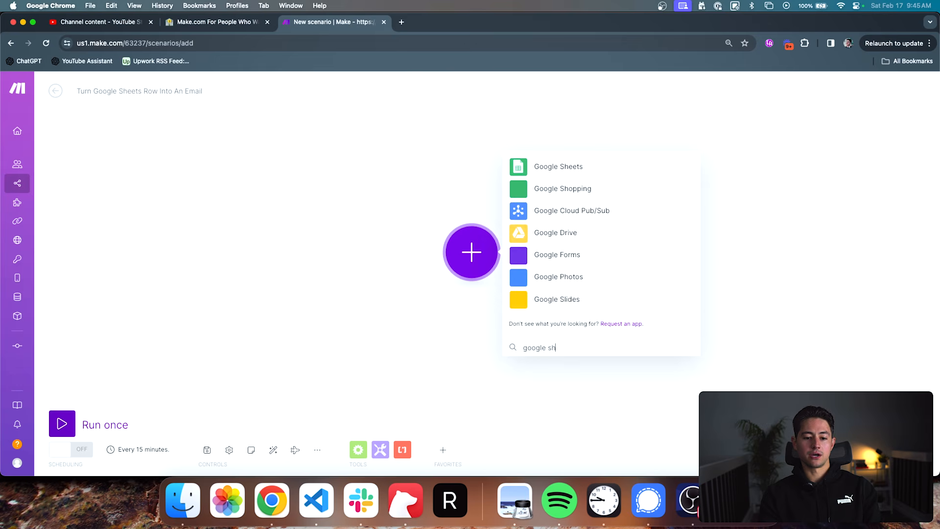
left_click(562, 166)
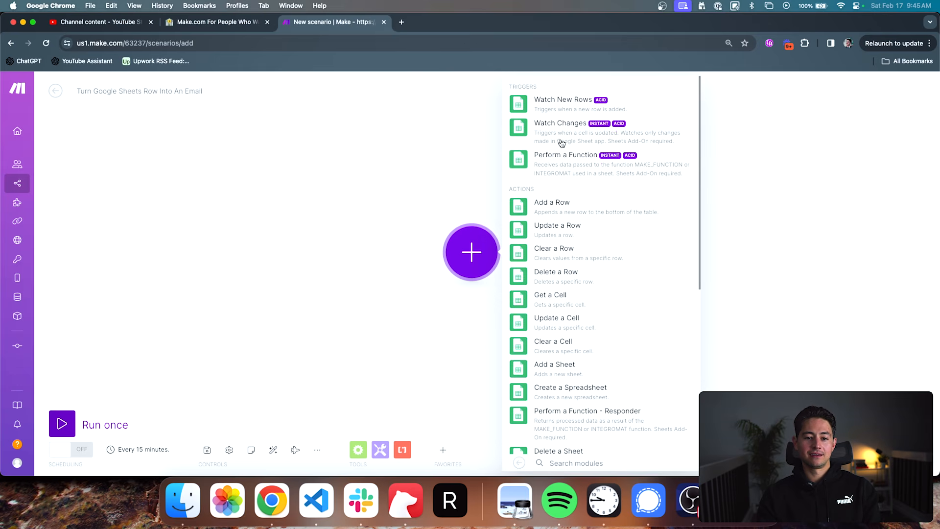
left_click(562, 108)
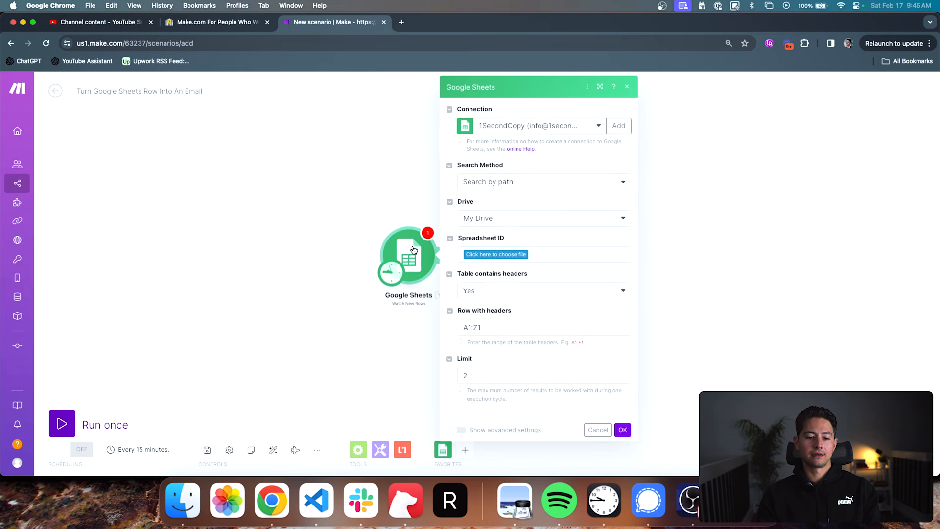
left_click(709, 277)
- Add a Google Sheets Add a Row module after the Watch New Rows trigger
left_click(442, 255)
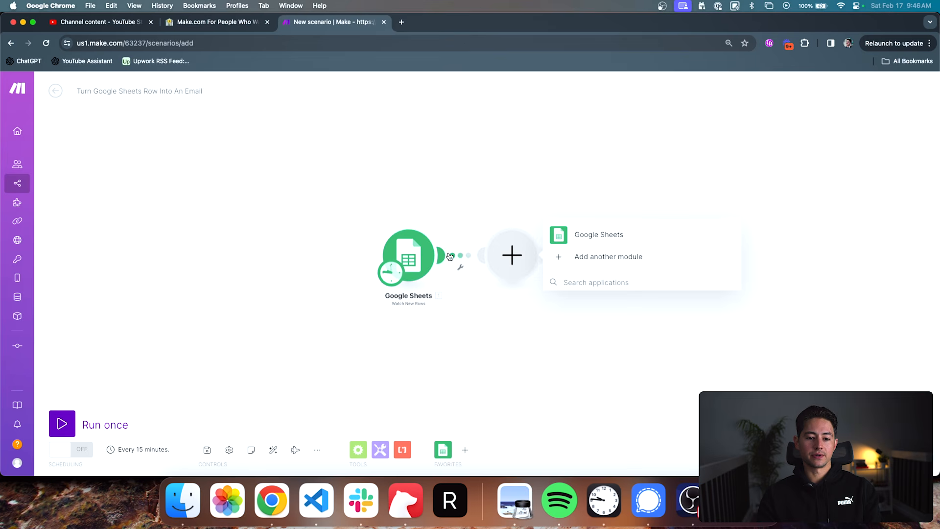
left_click(558, 230)
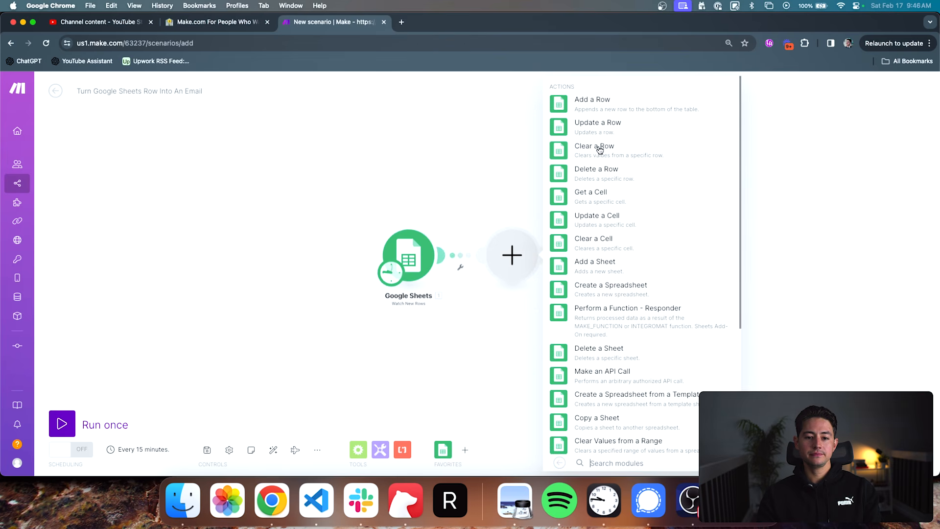
left_click(595, 108)
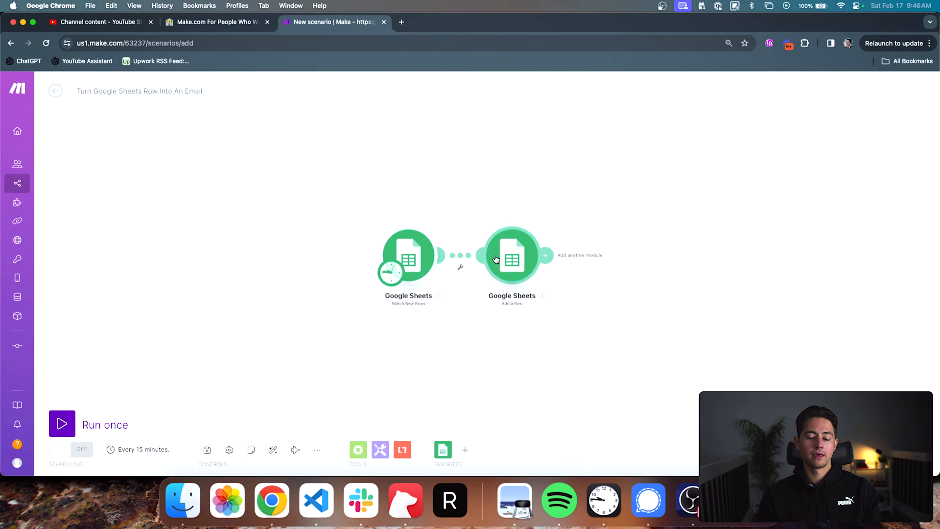
- Move the Add a Row module out of line, auto-align the modules, and repeat the alignment after rearranging them
left_click_drag(496, 260, 521, 174)
left_click(280, 448)
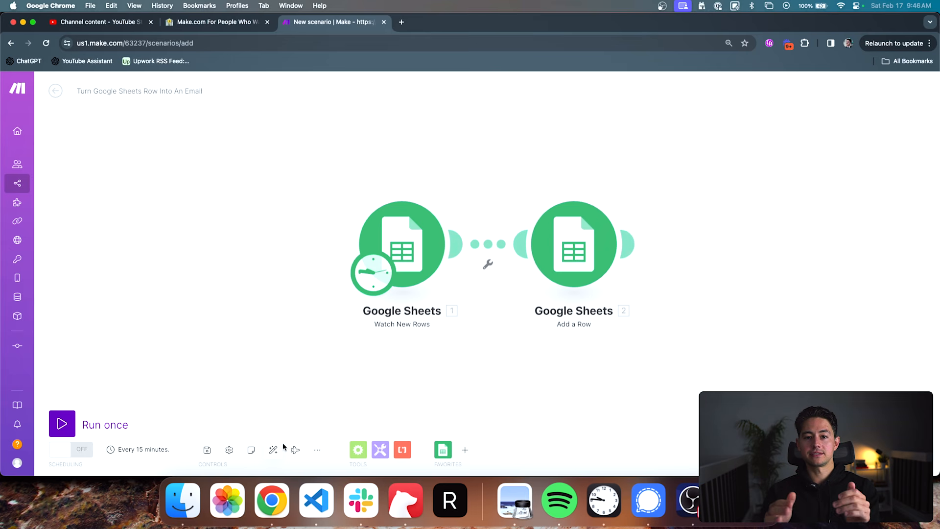
scroll(298, 399, "down", 5)
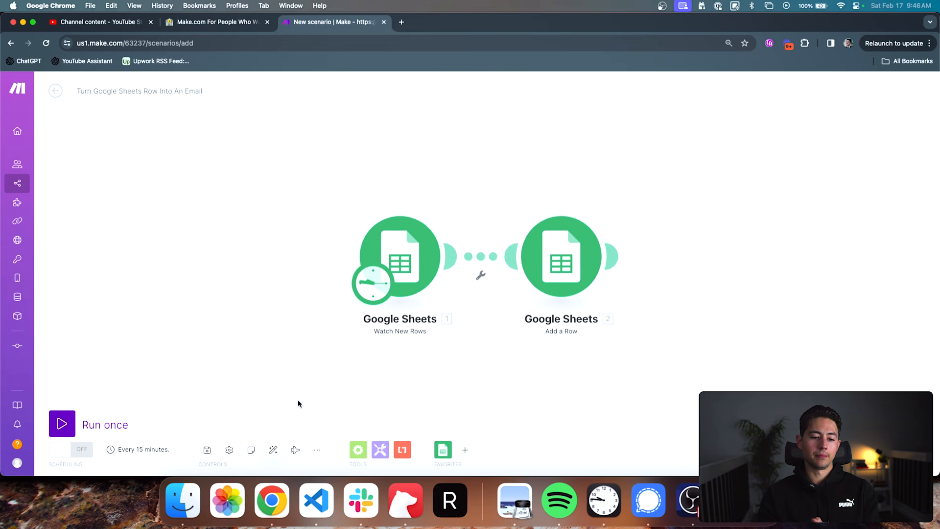
left_click_drag(308, 383, 325, 361)
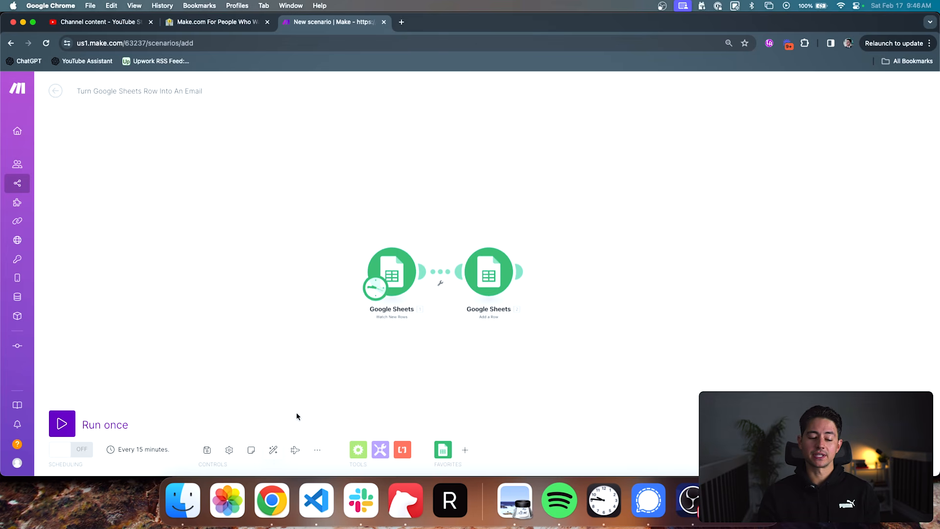
left_click(273, 449)
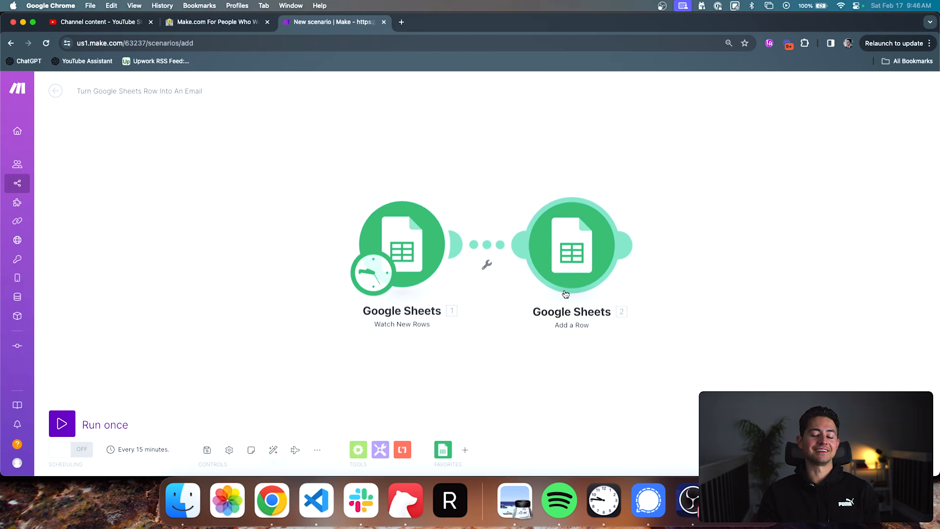
scroll(565, 294, "down", 3)
left_click_drag(561, 301, 449, 298)
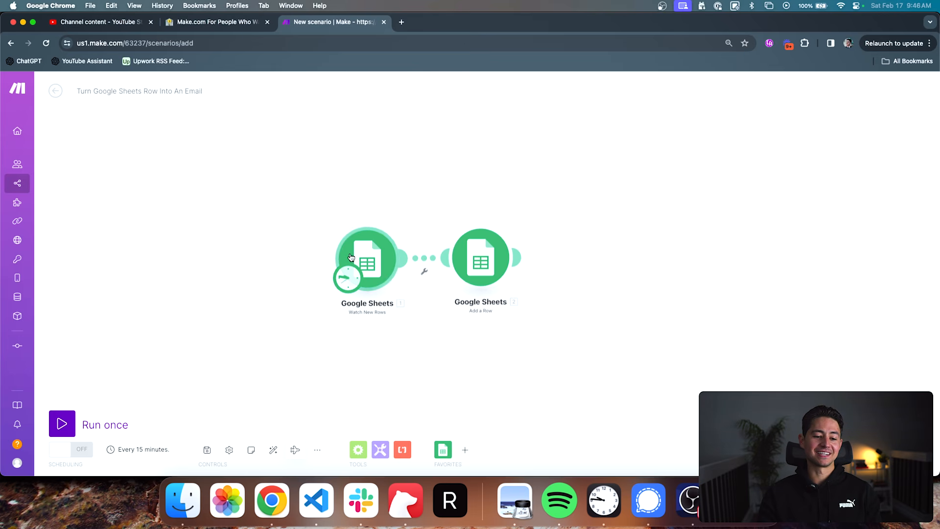
- Look over the scenario's additional options for exporting or importing blueprints and previous versions
left_click(311, 449)
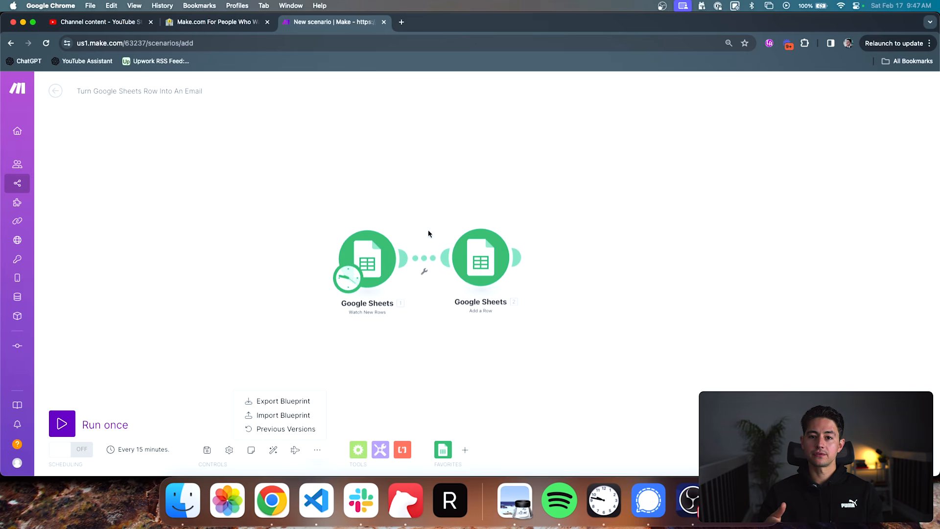
left_click(426, 203)
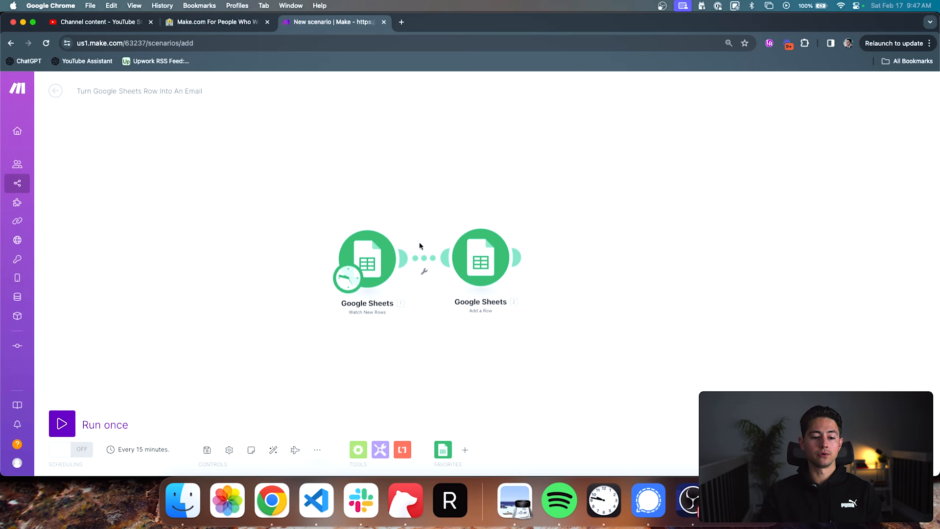
- Delete both Google Sheets modules from the scenario
left_click_drag(322, 226, 517, 310)
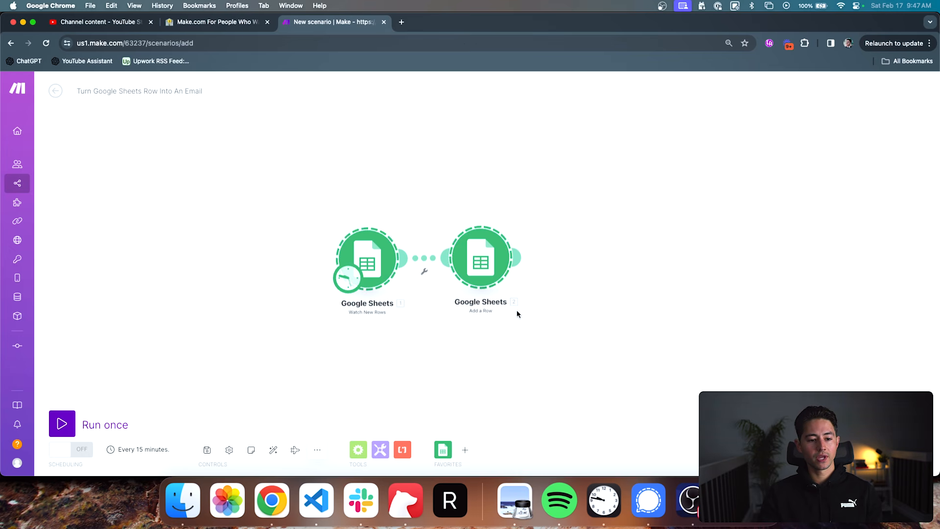
key("Delete")
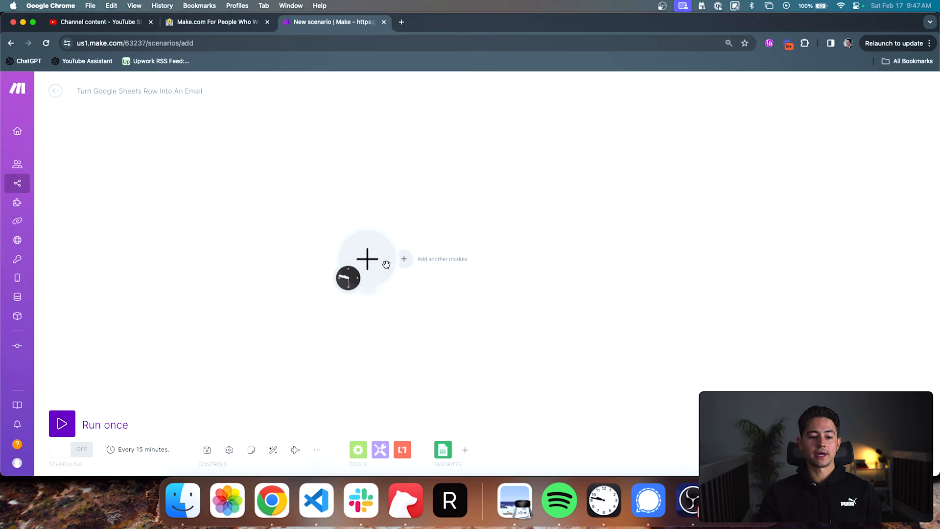
- Move the empty starting module to the middle of the canvas and browse the full list of available applications
left_click_drag(369, 257, 470, 239)
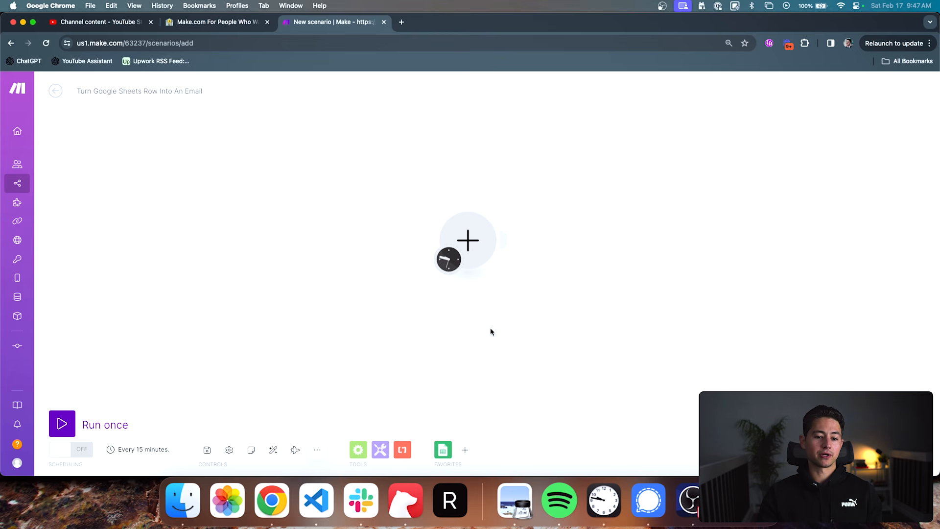
left_click(482, 244)
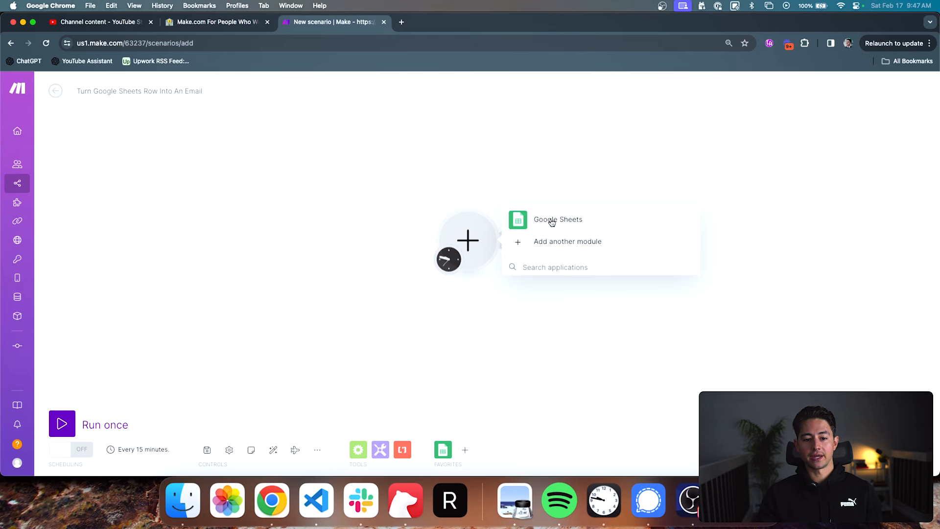
left_click(548, 242)
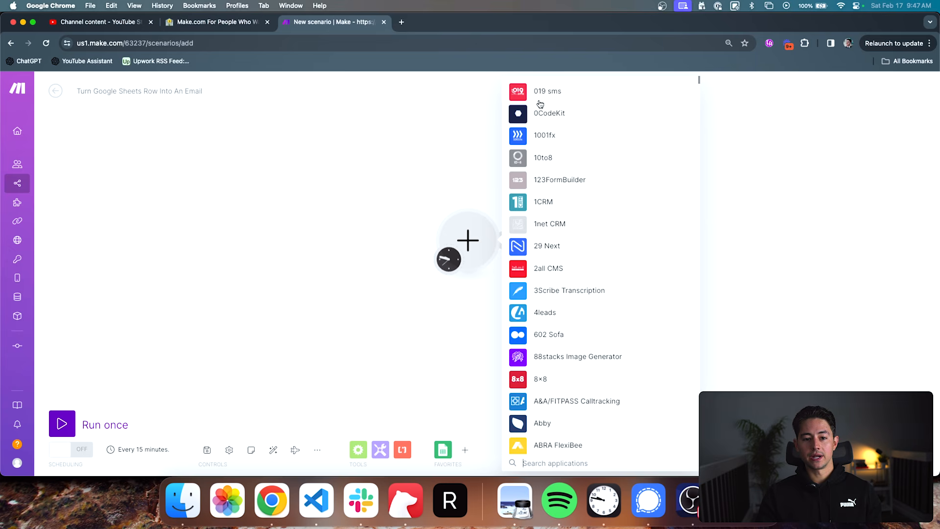
scroll(540, 96, "down", 5)
scroll(541, 97, "down", 9)
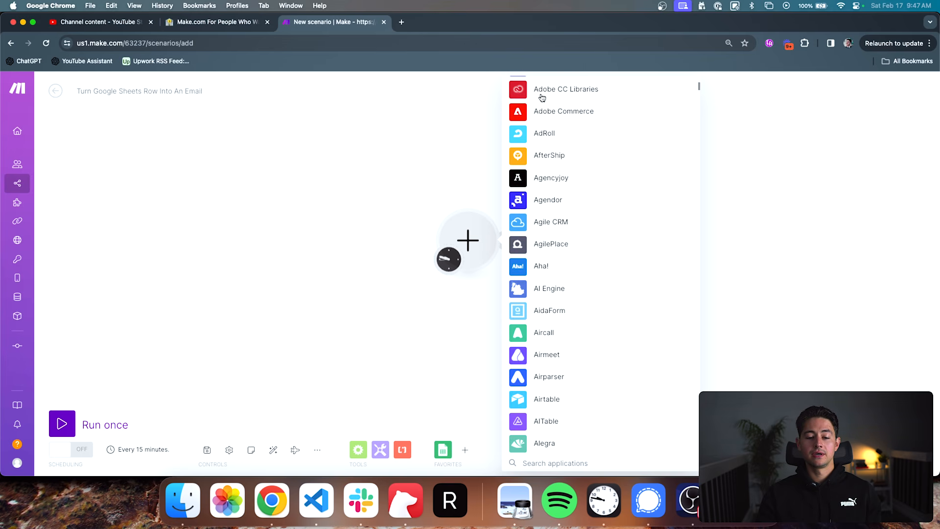
scroll(542, 97, "up", 15)
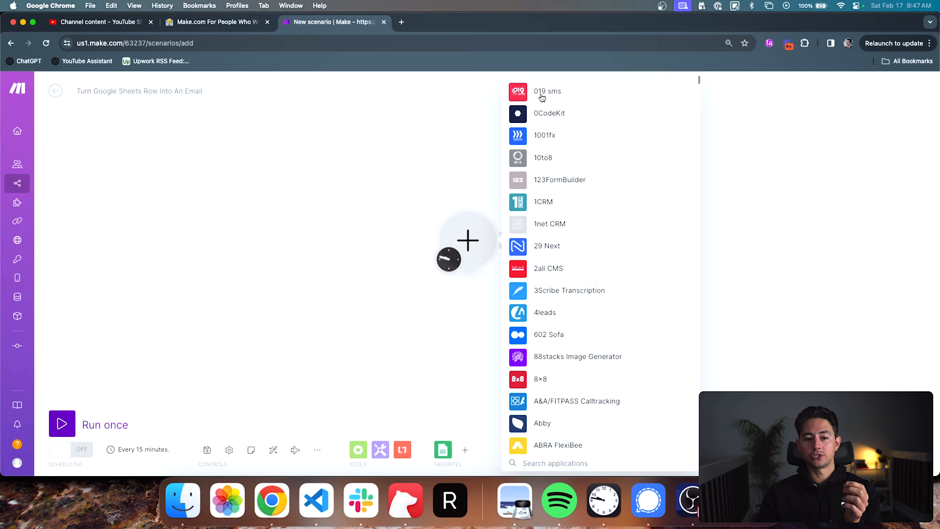
scroll(579, 147, "down", 5)
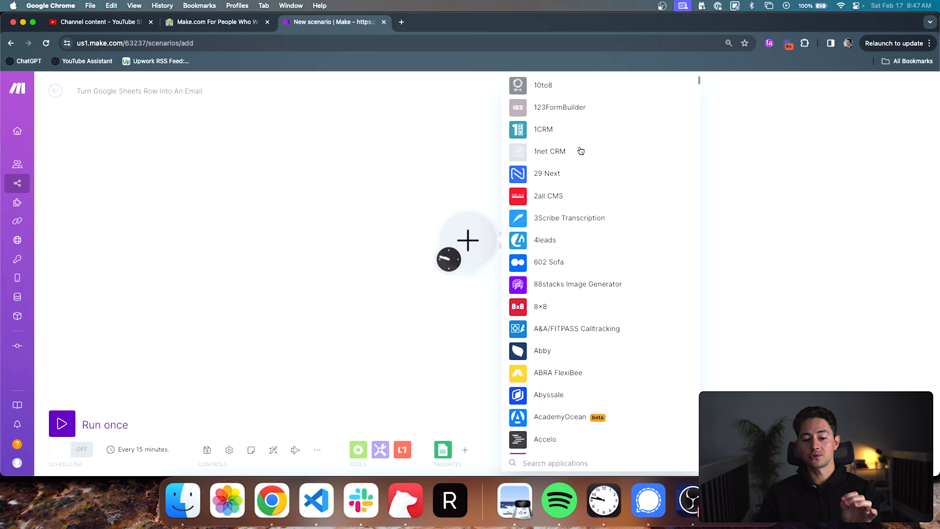
scroll(581, 150, "down", 5)
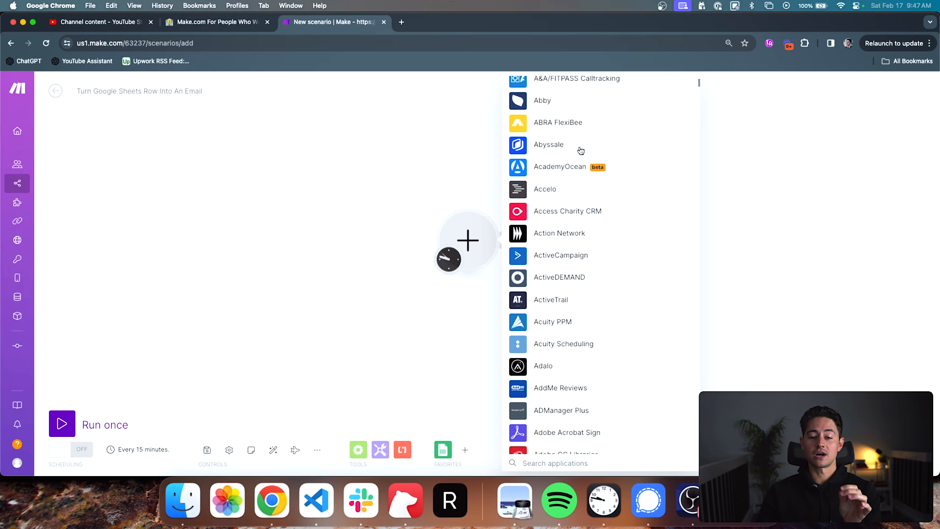
scroll(580, 148, "down", 1)
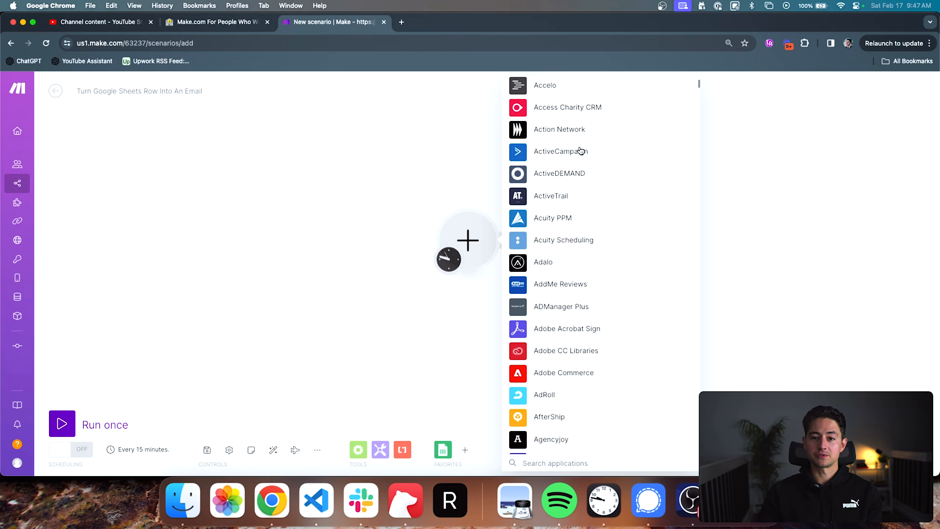
scroll(581, 151, "down", 3)
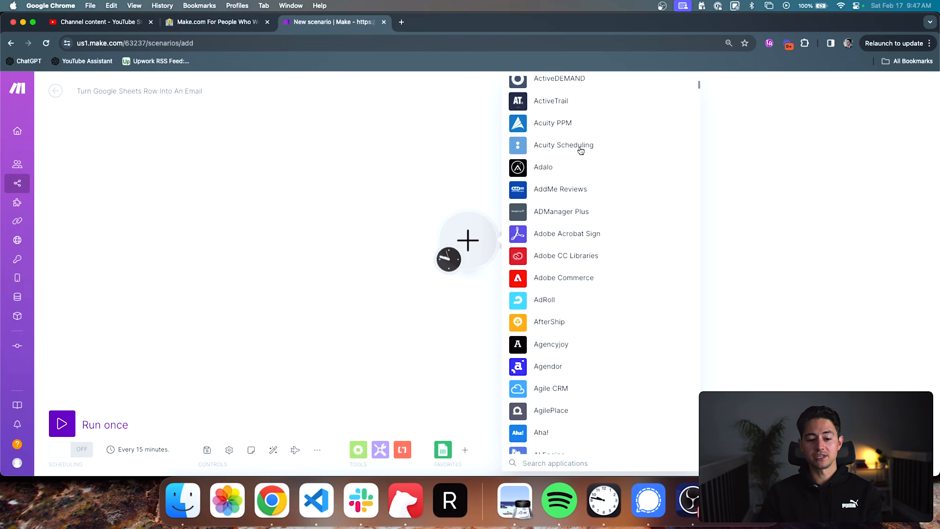
scroll(580, 150, "down", 4)
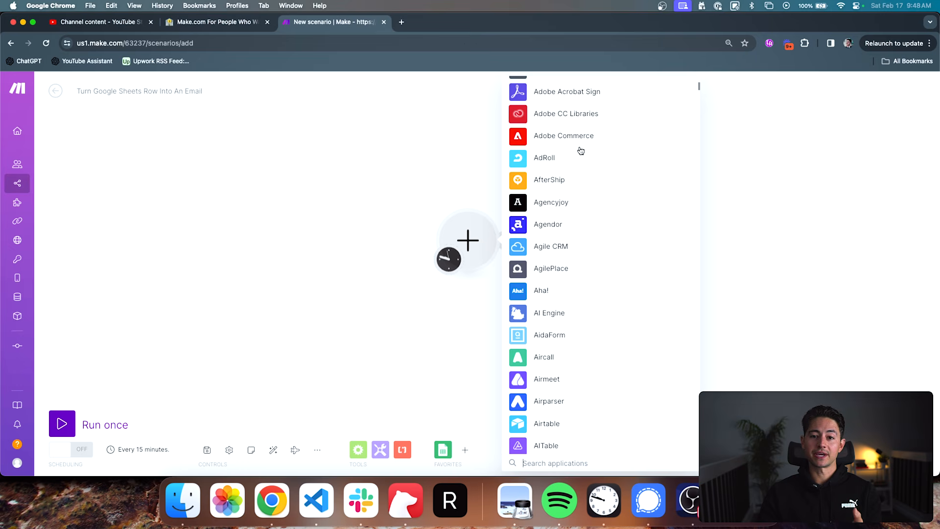
scroll(580, 151, "down", 5)
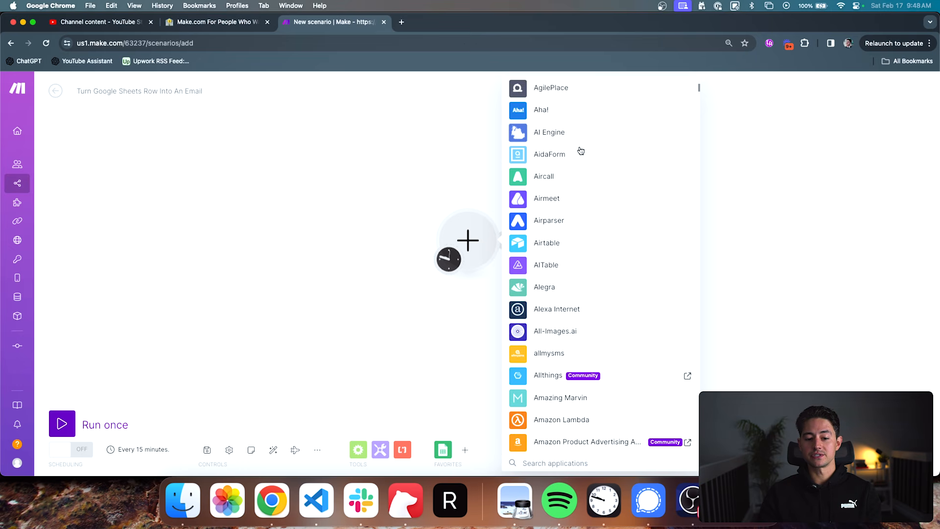
scroll(581, 150, "down", 5)
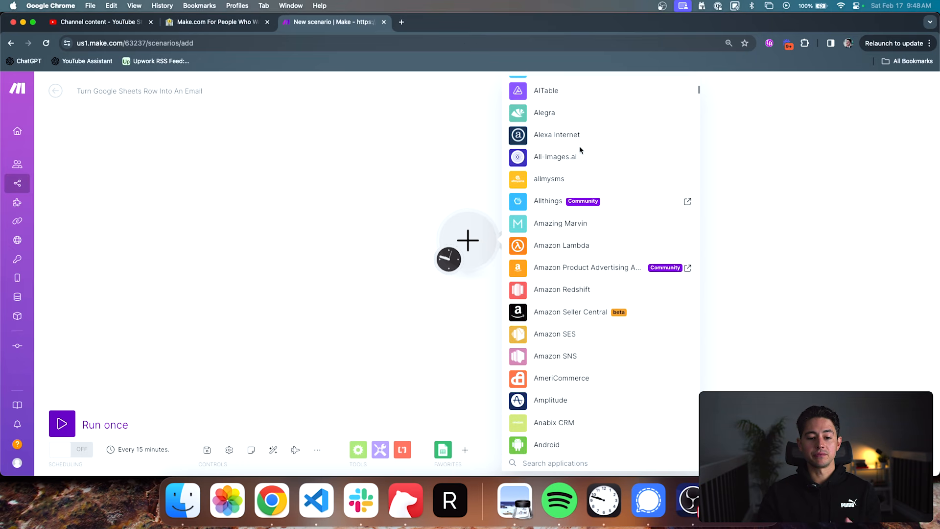
scroll(580, 149, "down", 6)
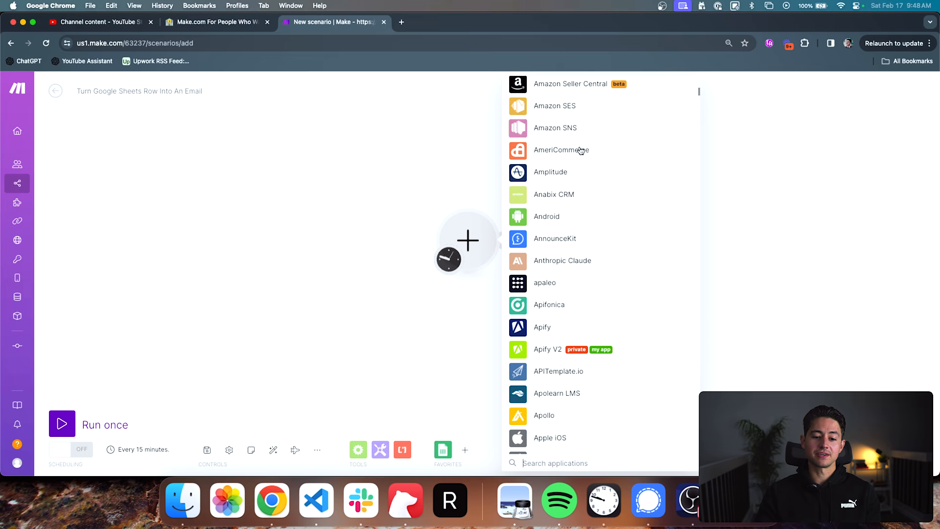
scroll(581, 150, "down", 1)
- Examine the triggers and actions offered by the Android app, and return to the application choices
left_click(557, 171)
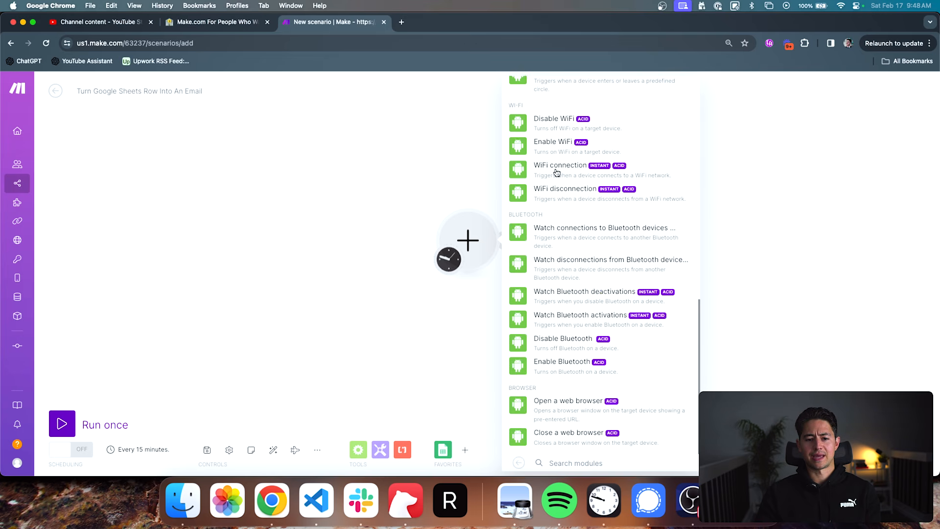
scroll(563, 181, "up", 10)
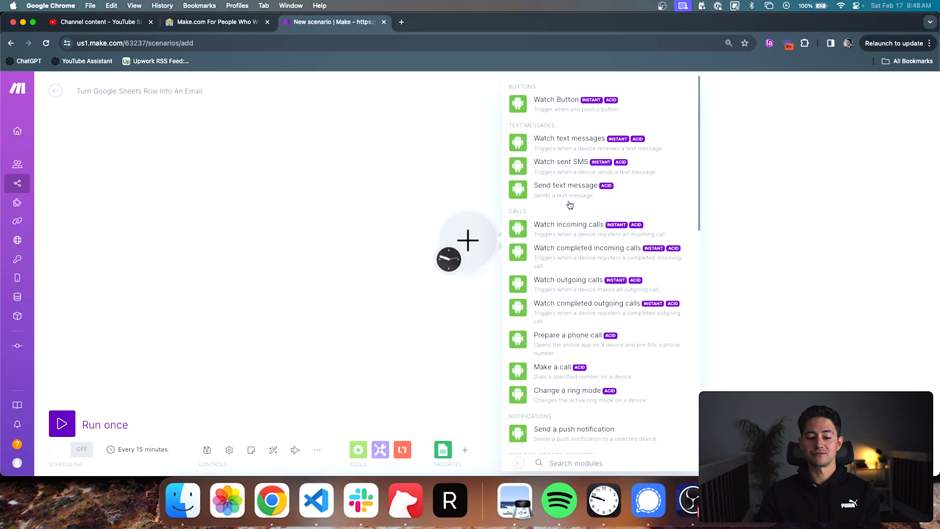
scroll(570, 205, "down", 10)
left_click(518, 463)
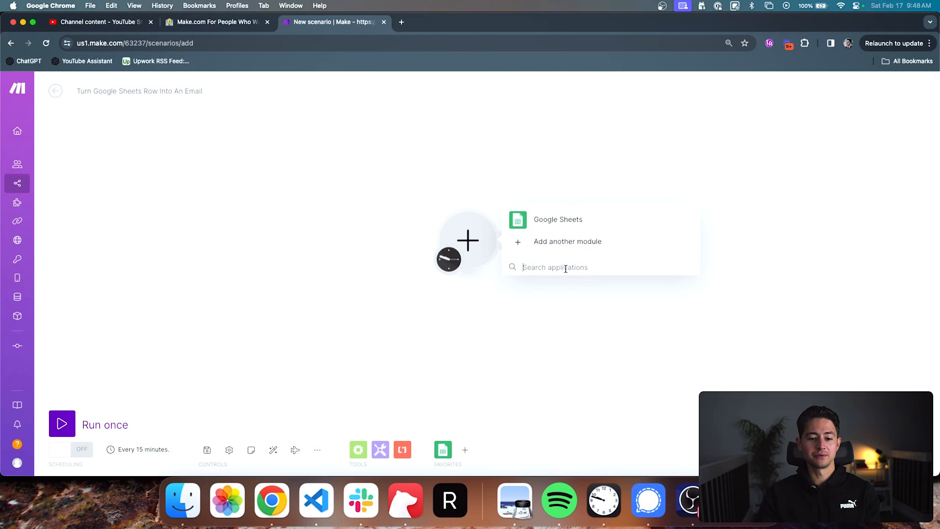
- Look further down the full application list, into the entries starting with F, and close the list
left_click(568, 251)
scroll(583, 283, "down", 20)
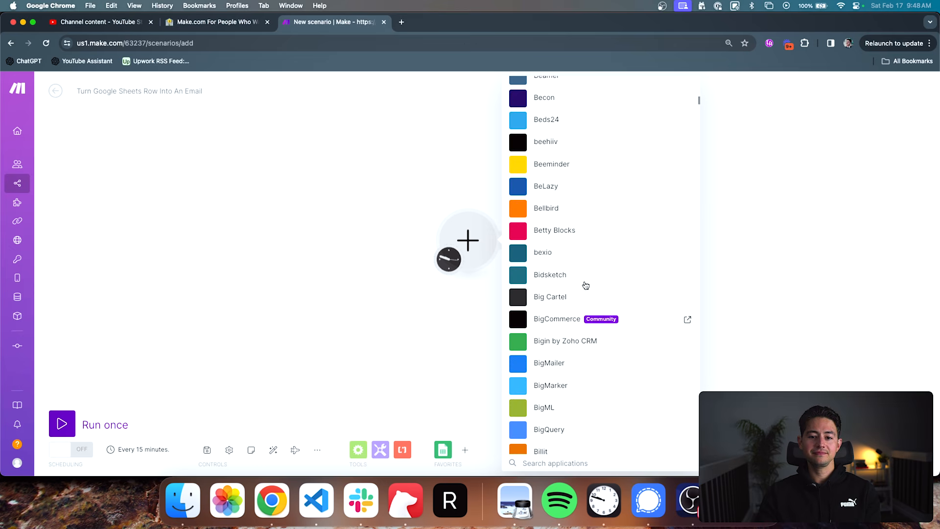
scroll(584, 284, "down", 20)
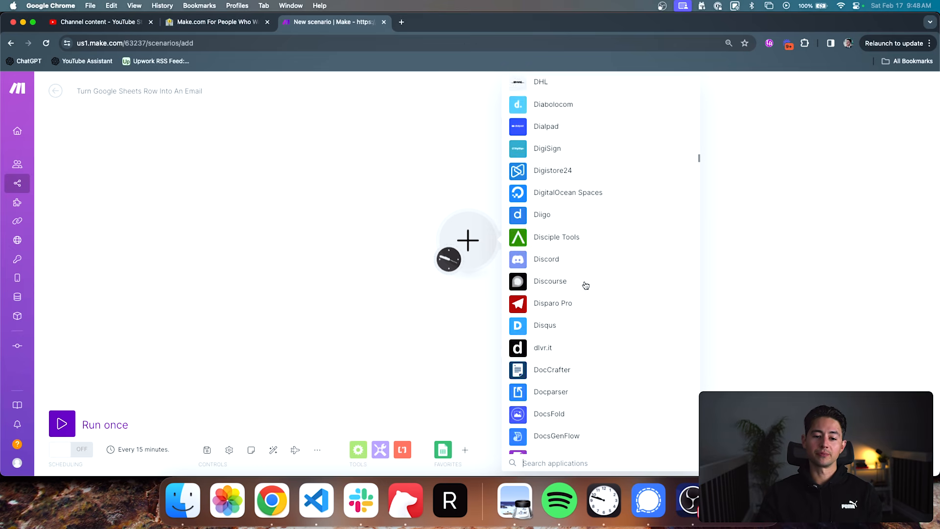
scroll(586, 285, "down", 20)
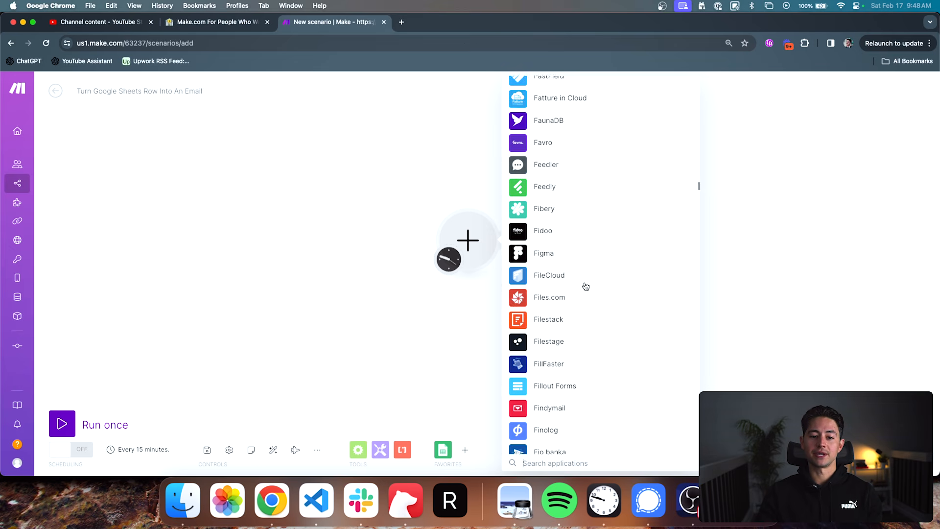
scroll(585, 286, "down", 10)
scroll(578, 278, "up", 20)
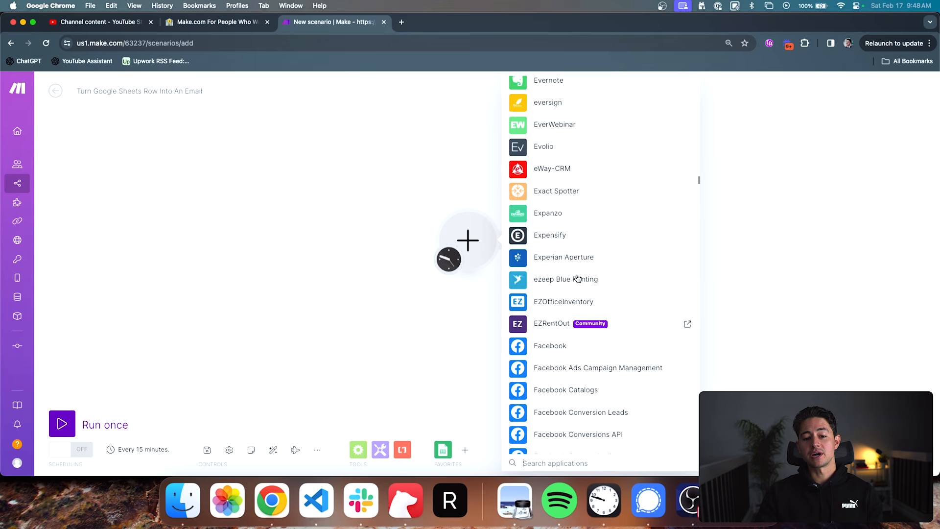
left_click(486, 159)
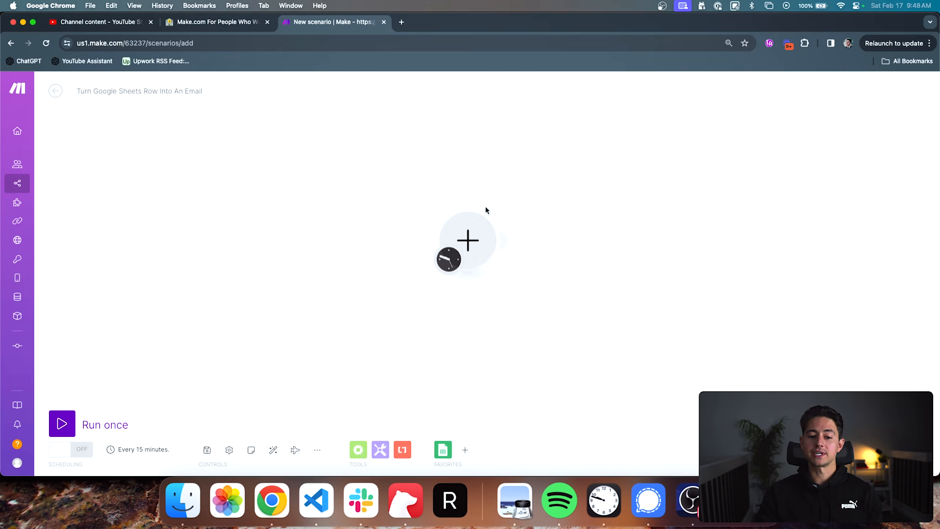
- Add the Google Sheets Watch New Rows trigger as the scenario's first module
left_click(486, 236)
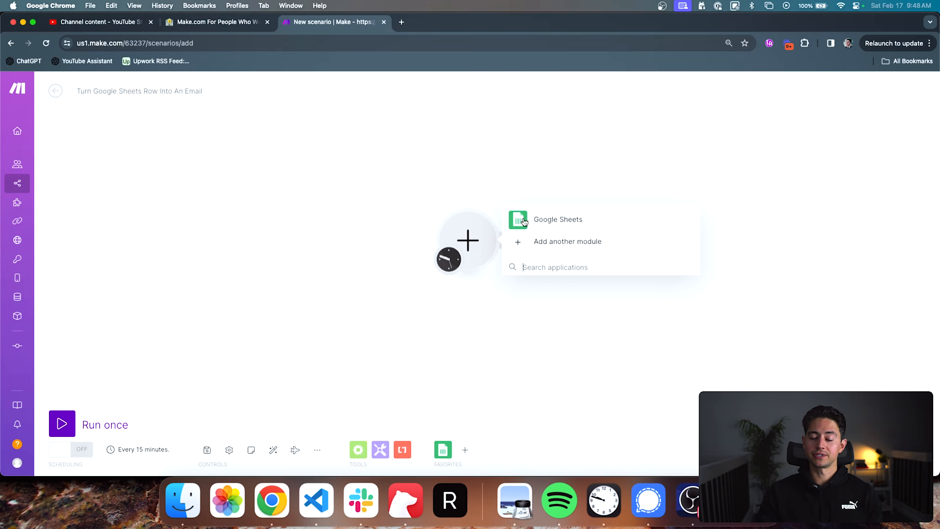
left_click(524, 223)
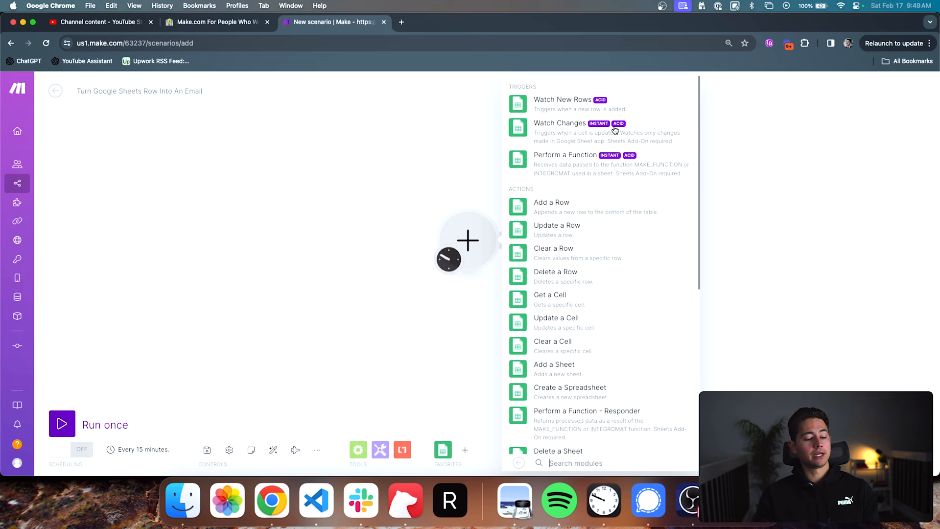
left_click(583, 105)
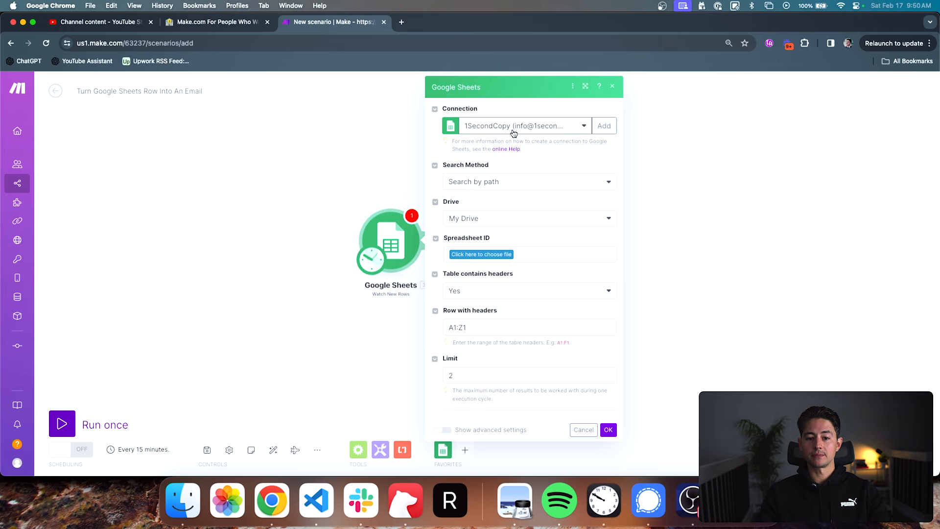
- Create a new connection for the Google Sheets trigger and name it "1SecondCopy (Feb 17 2024)"
left_click(601, 127)
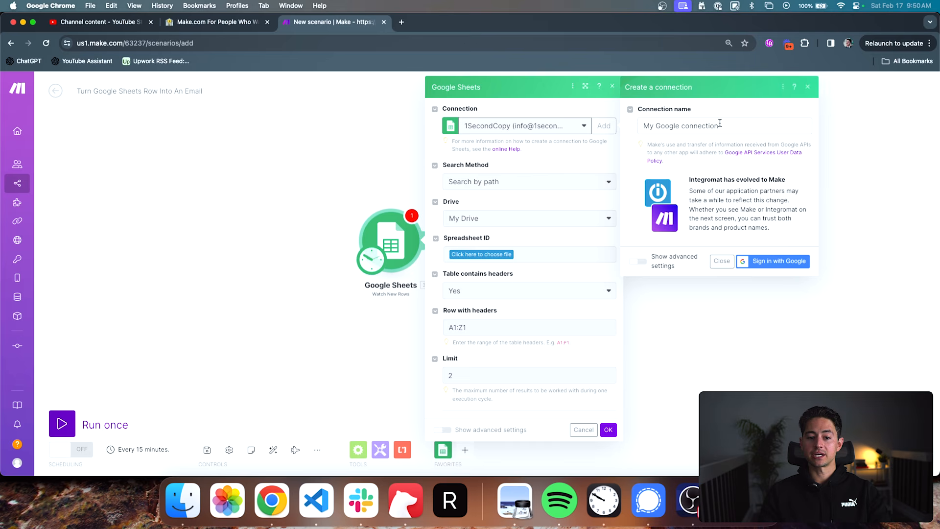
left_click(720, 124)
key("super+a")
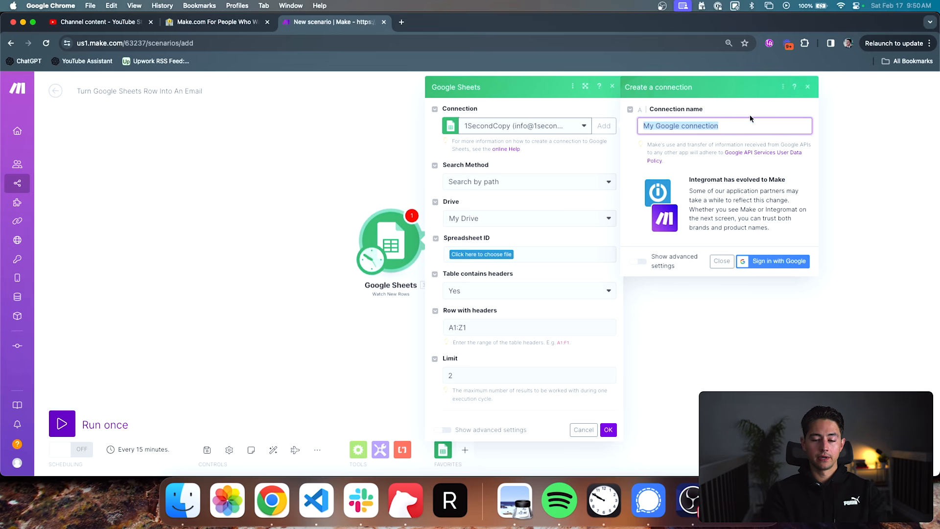
type("1")
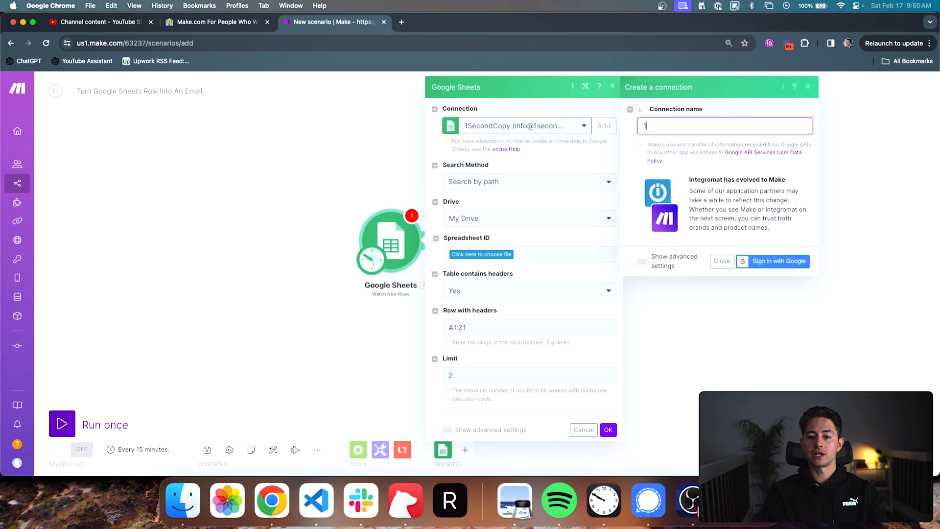
type("Second")
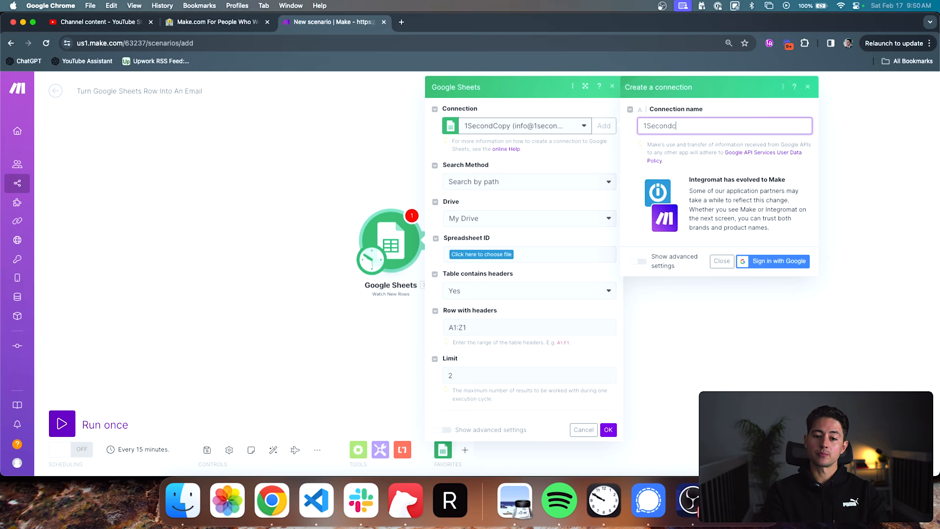
type("Copy (Feb")
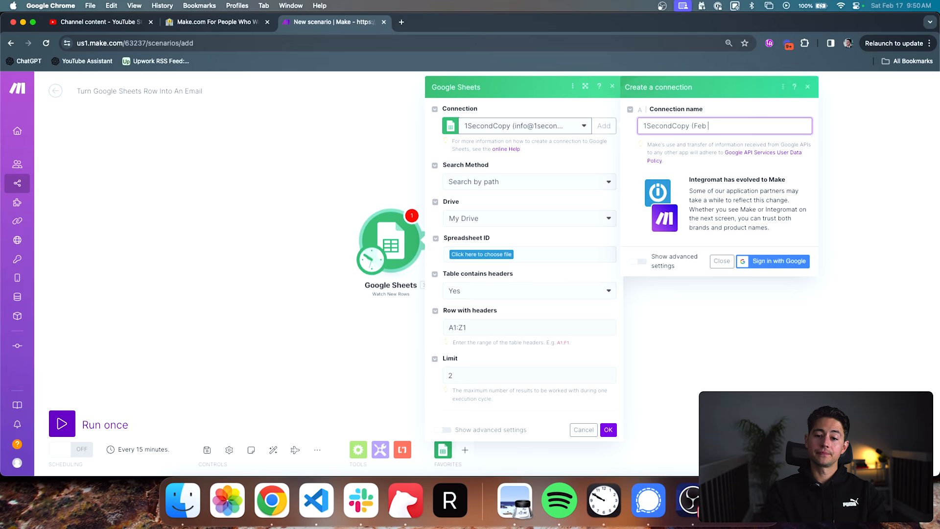
type(" 17 2024")
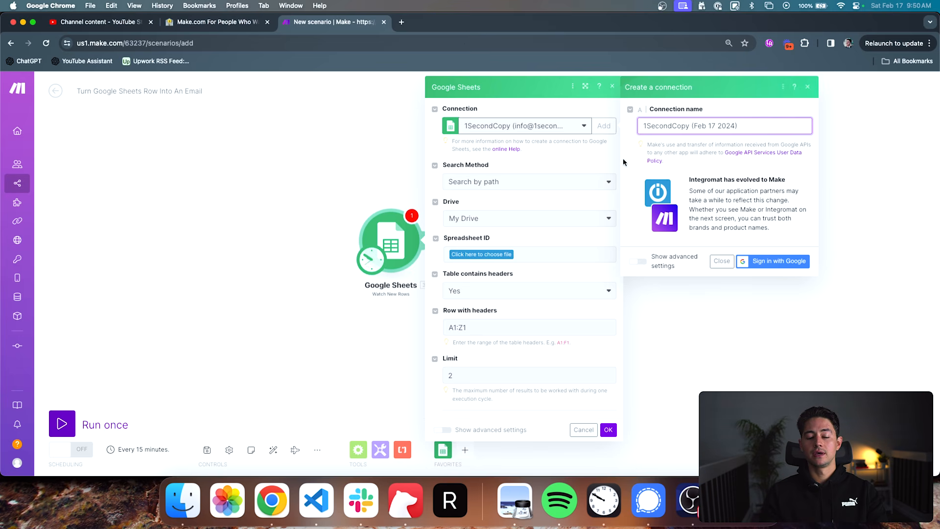
- Sign in with the 1Second Copy Google account and allow Make access to its Google Drive files and Sheets spreadsheets
left_click(761, 263)
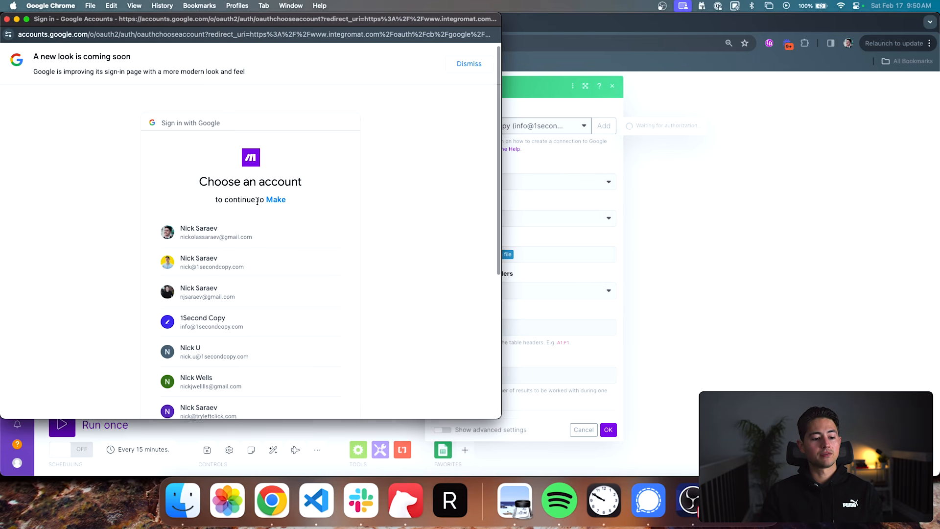
scroll(252, 266, "down", 1)
left_click(253, 264)
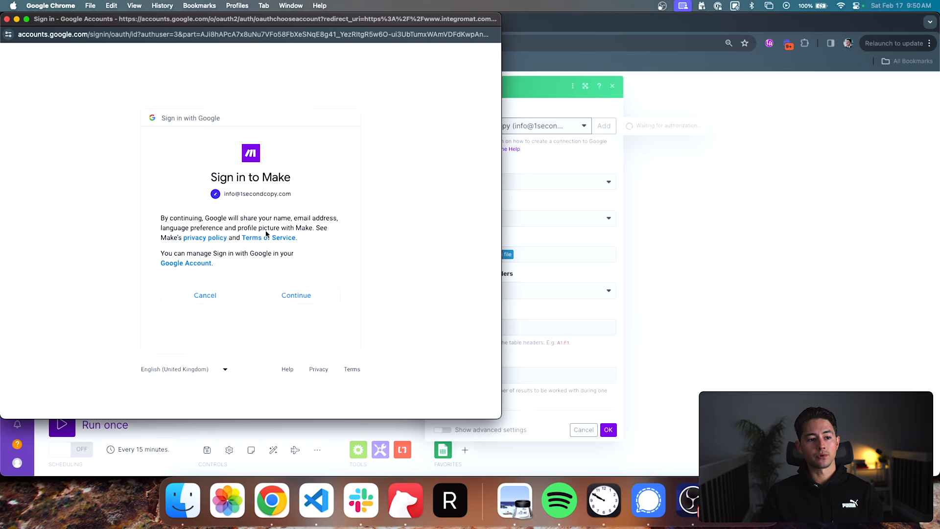
left_click(290, 295)
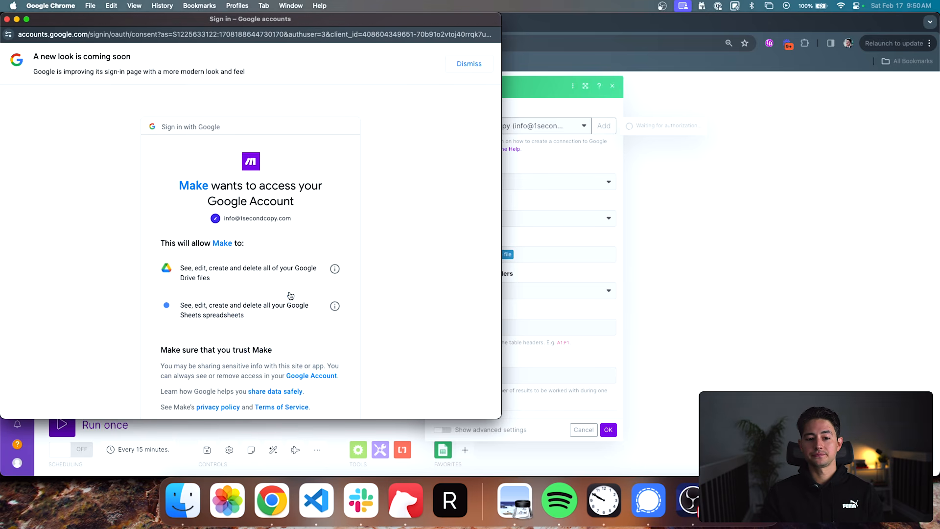
scroll(310, 271, "down", 3)
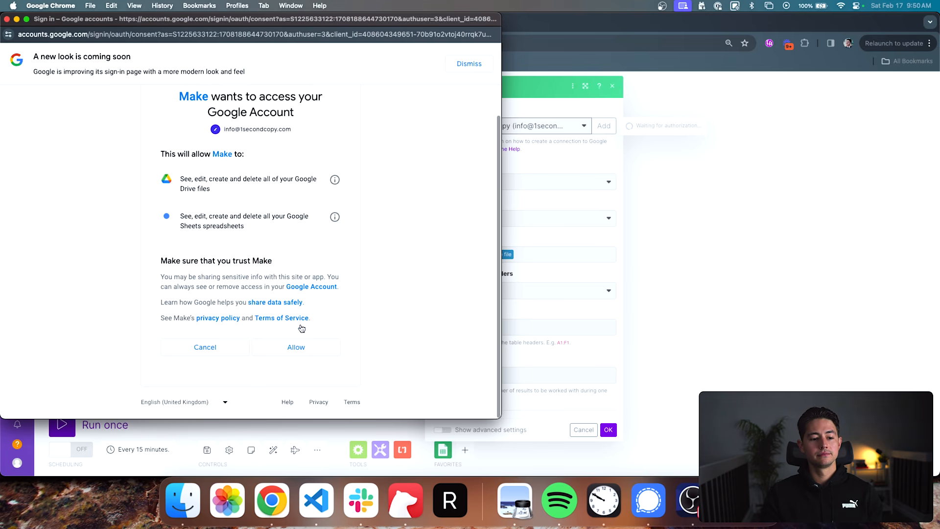
left_click(297, 347)
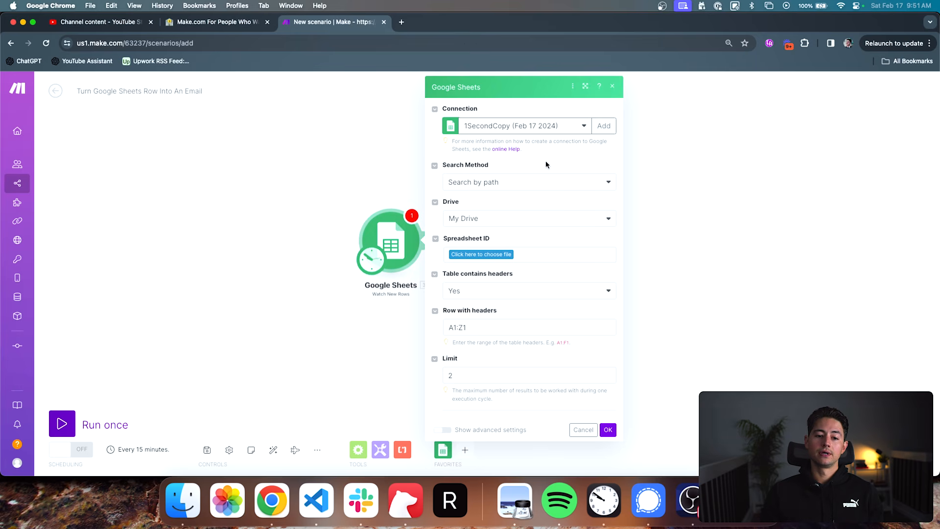
- Check the search method and drive options, keeping Search by path and My Drive for the Google Sheets trigger
left_click(508, 179)
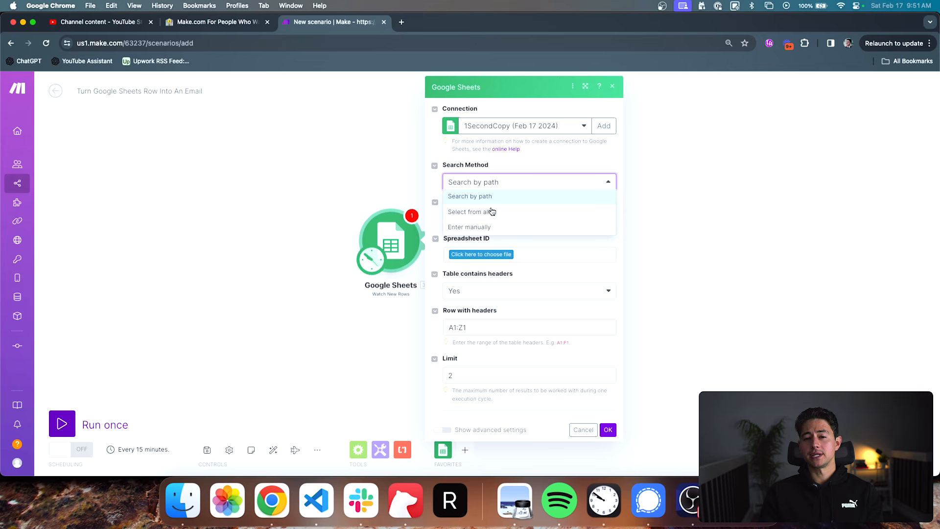
left_click(481, 196)
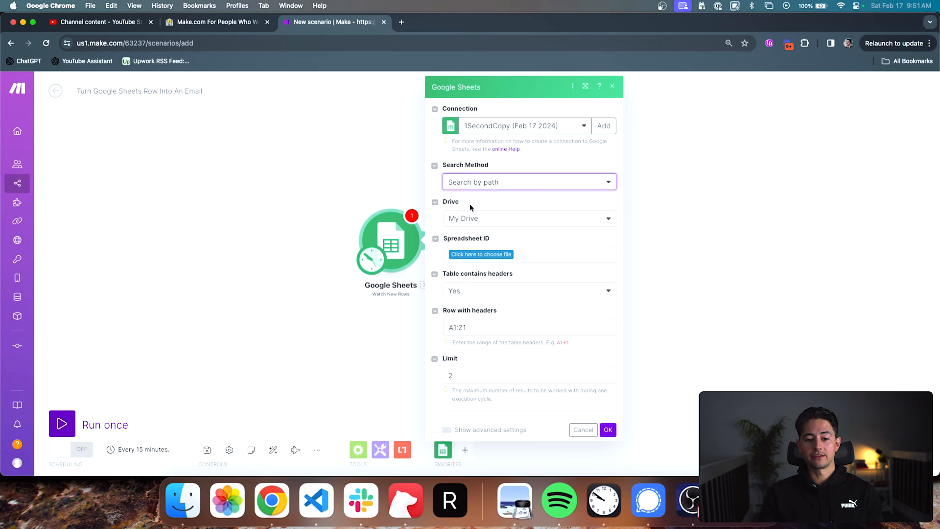
left_click(464, 220)
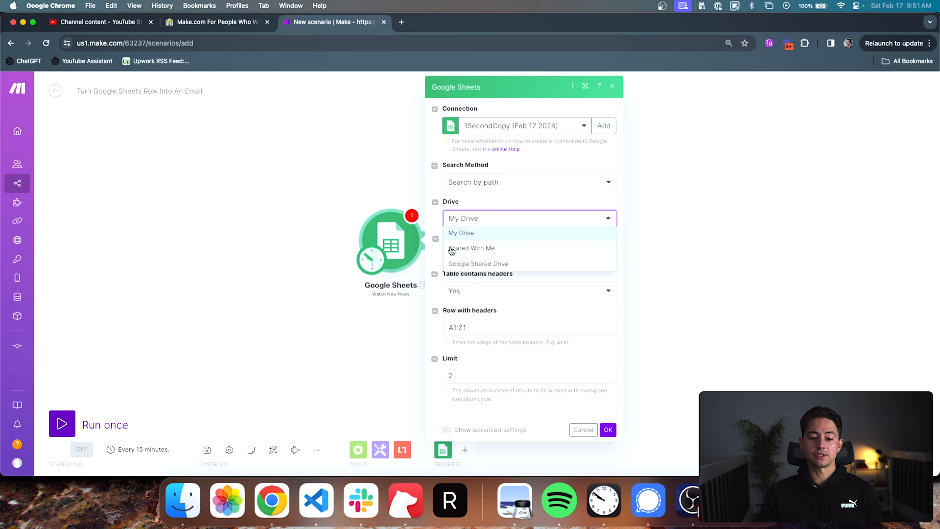
left_click(495, 218)
- Choose the 1SecondCopy PhantomBuster Scrape List 2024 file as the spreadsheet to watch
left_click(495, 254)
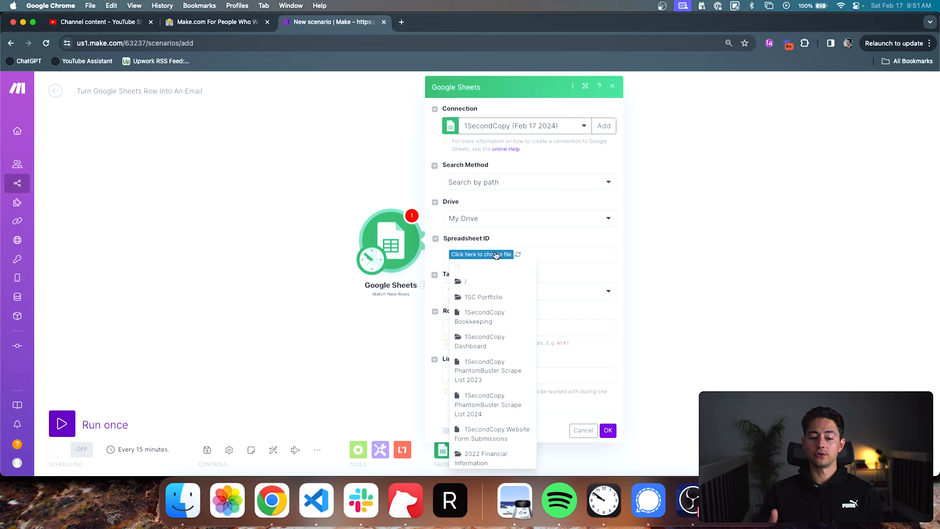
scroll(509, 339, "down", 1)
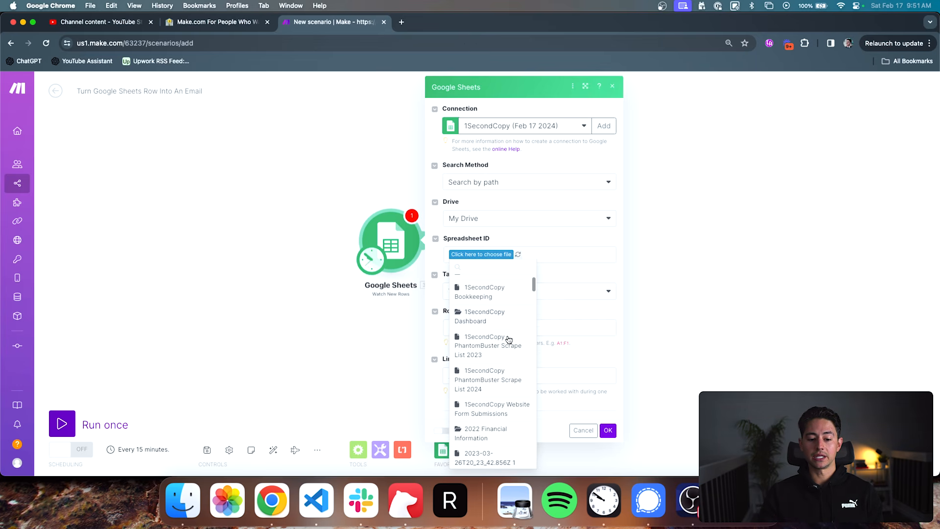
left_click(507, 374)
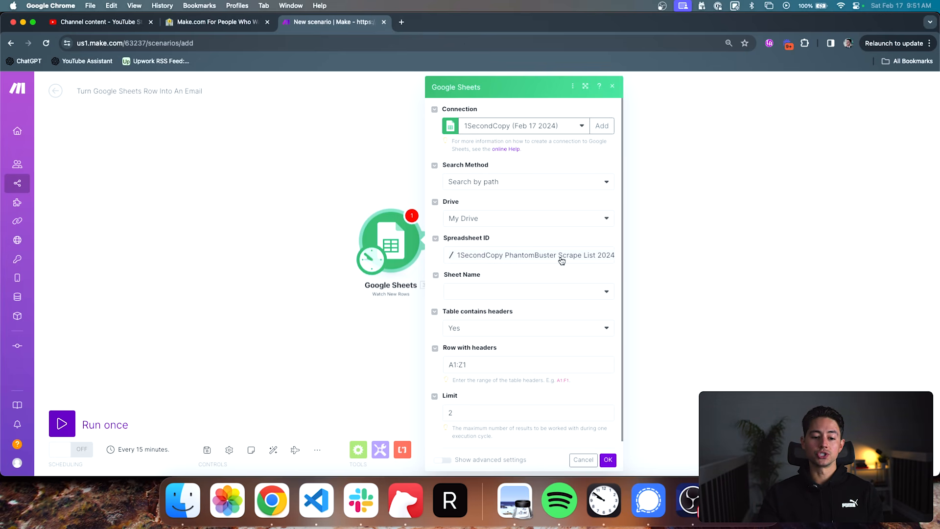
- Select Sheet1 as the watched sheet and keep the table-contains-headers option at Yes
scroll(548, 254, "down", 1)
left_click(553, 284)
left_click(551, 298)
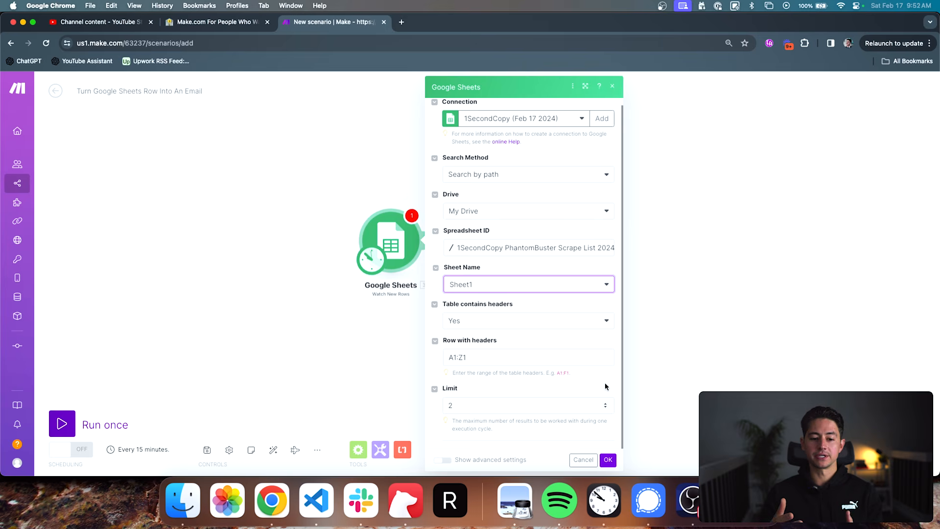
left_click(529, 323)
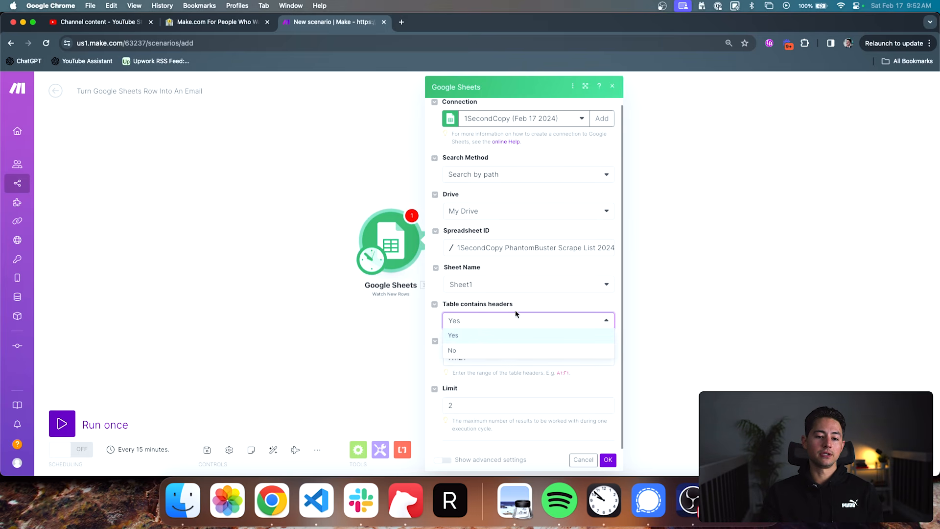
left_click(521, 319)
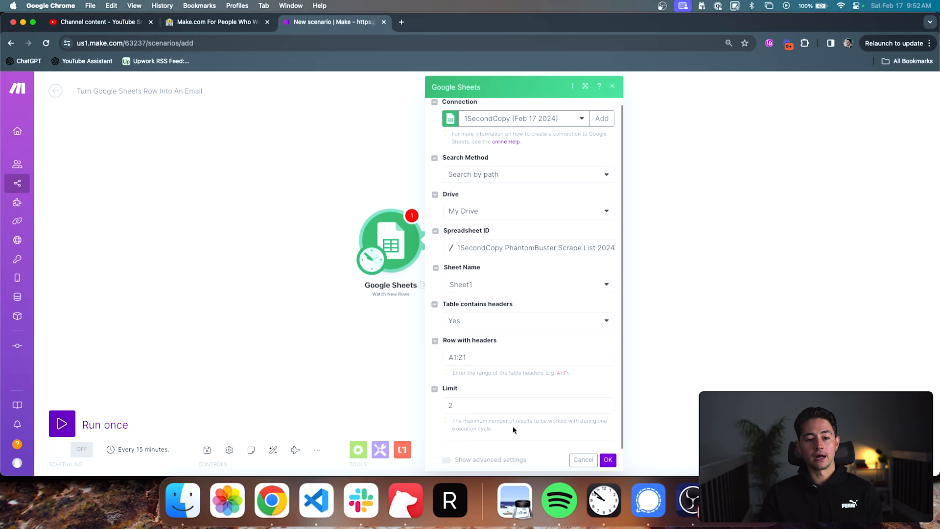
- Review the trigger's fields and its advanced value and date render options, then hide the advanced settings again
scroll(513, 429, "up", 1)
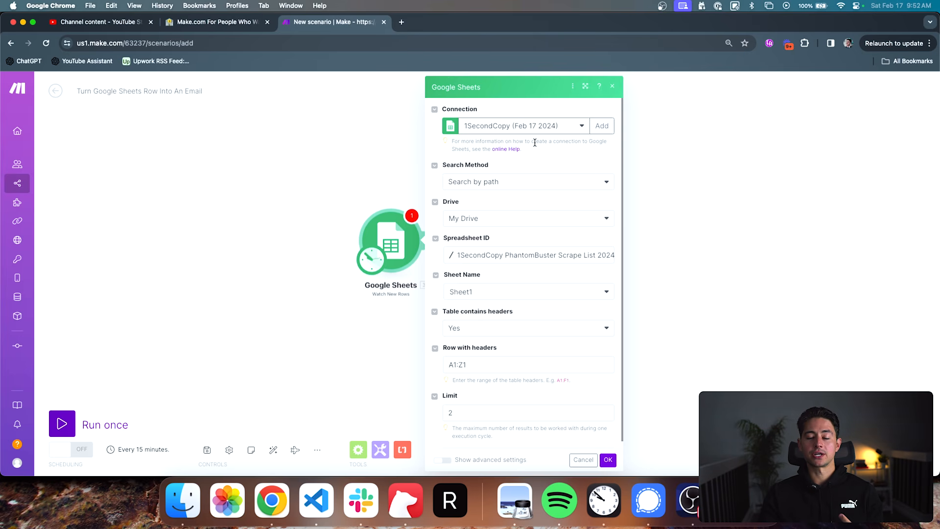
scroll(511, 207, "down", 1)
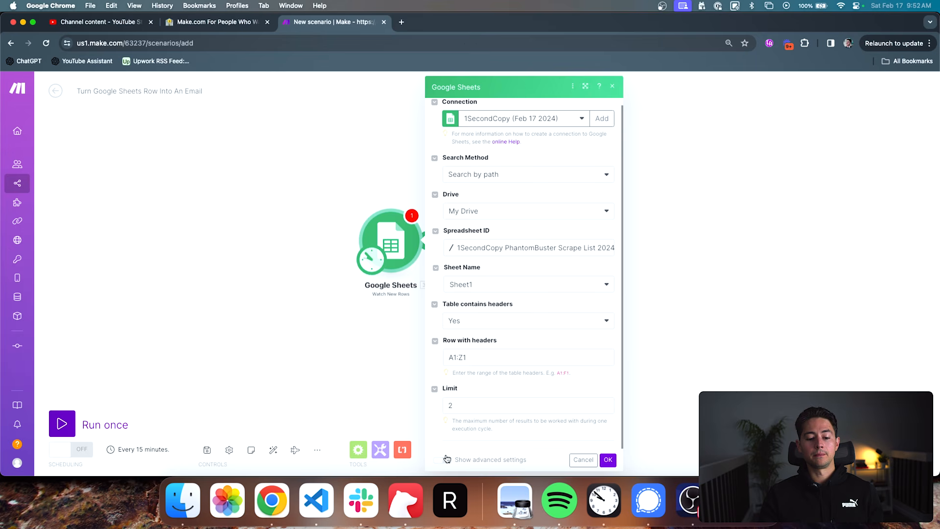
scroll(451, 440, "down", 1)
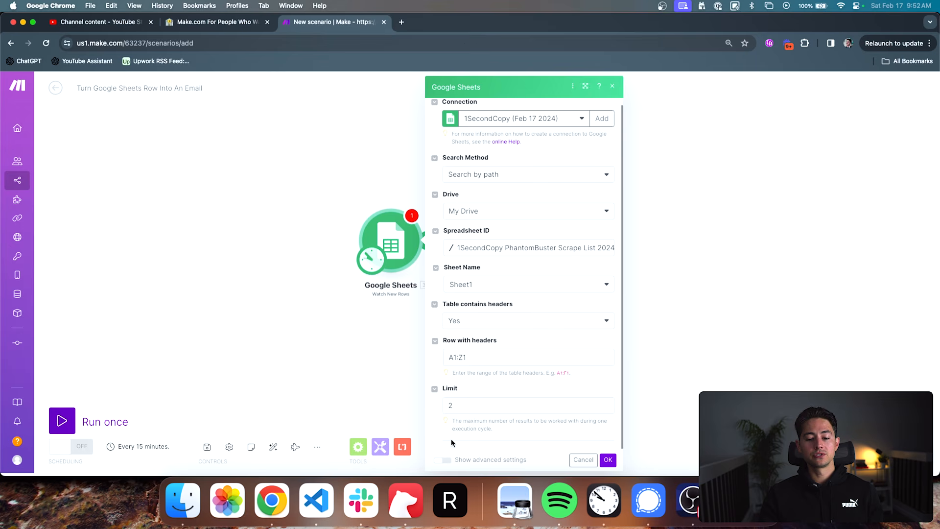
left_click(448, 465)
scroll(470, 406, "down", 3)
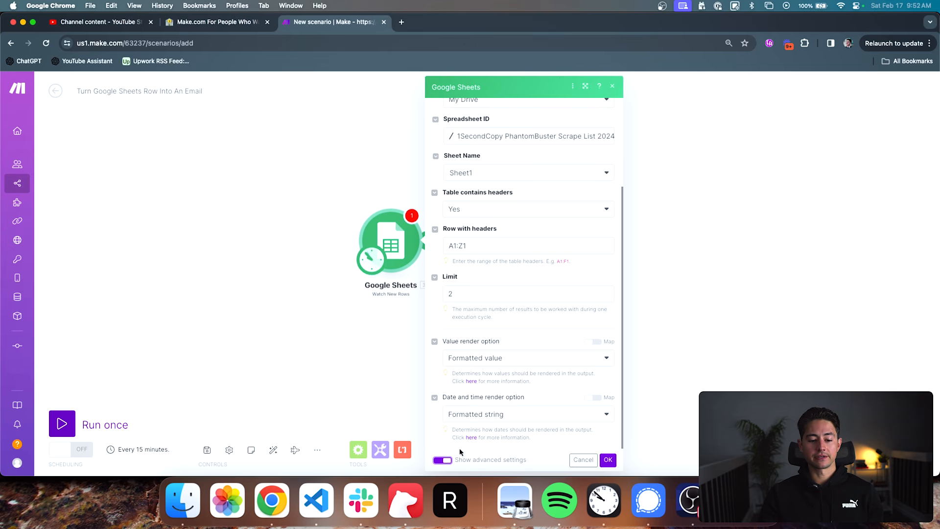
left_click(444, 460)
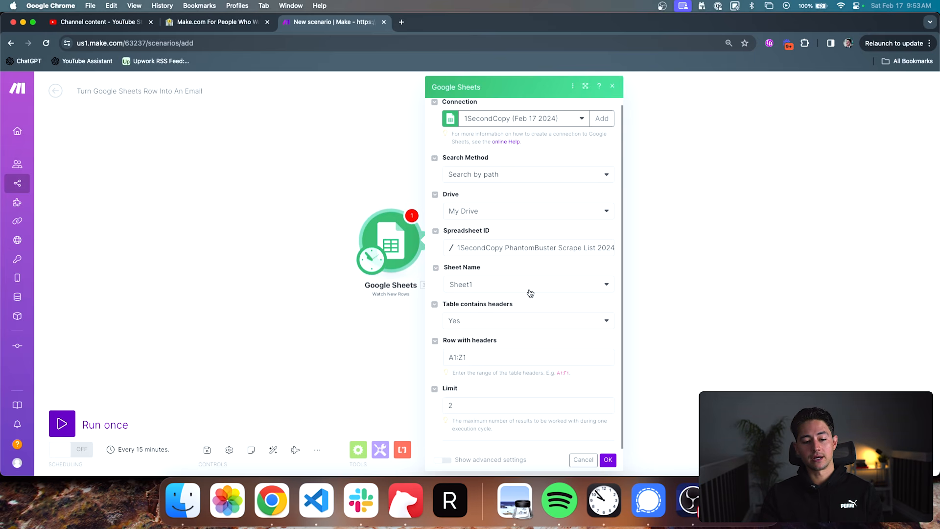
- Set the trigger's limit to 1, save its settings and choose All as the starting point
left_click(506, 406)
key("BackSpace")
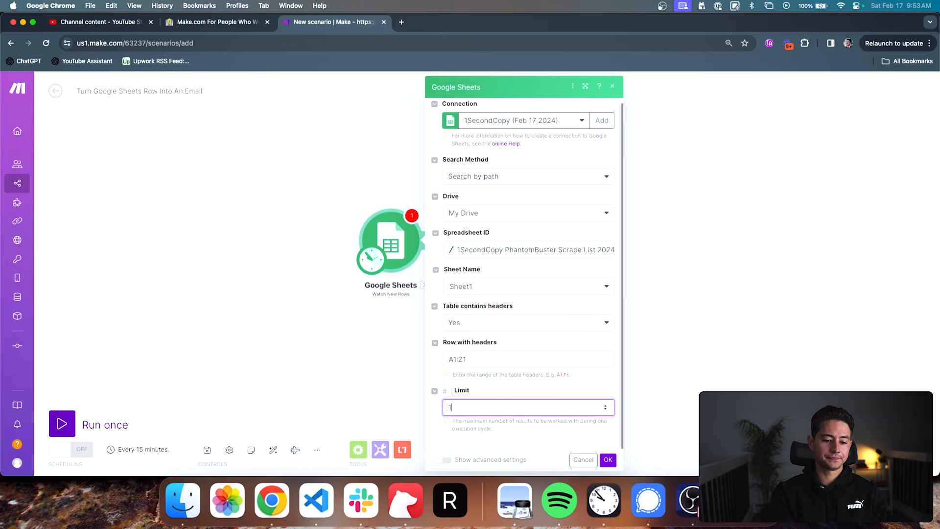
type("1")
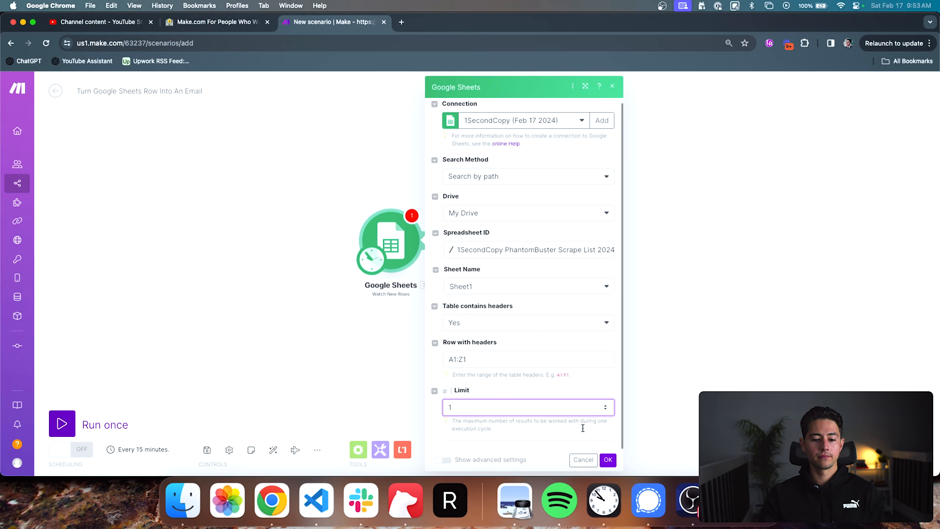
left_click(607, 459)
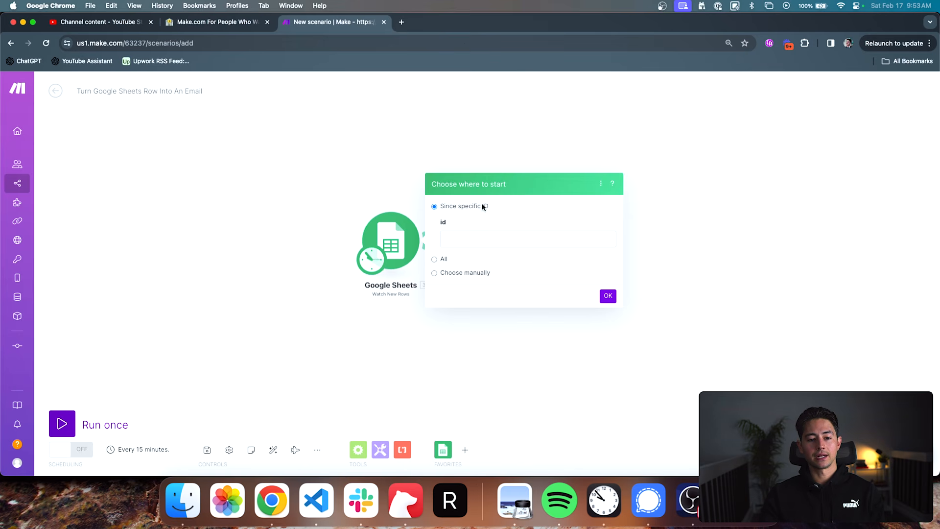
left_click(434, 259)
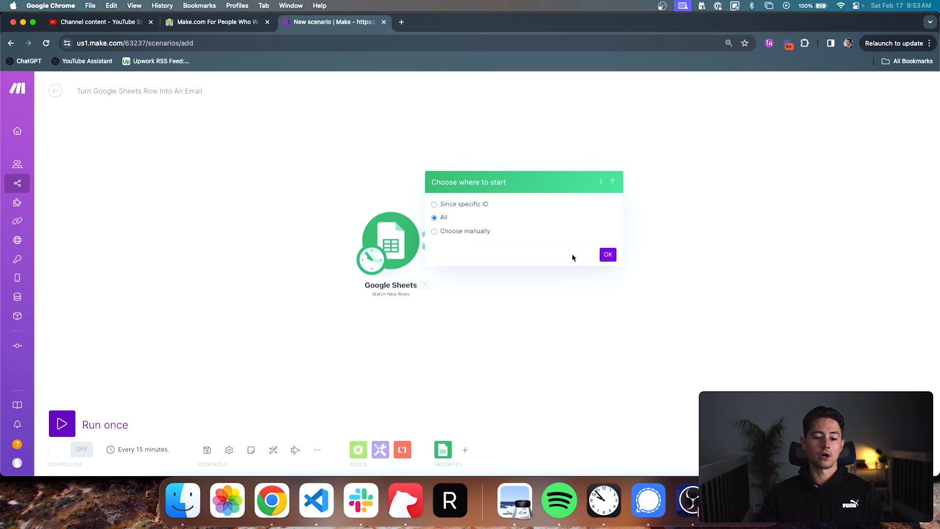
left_click(607, 253)
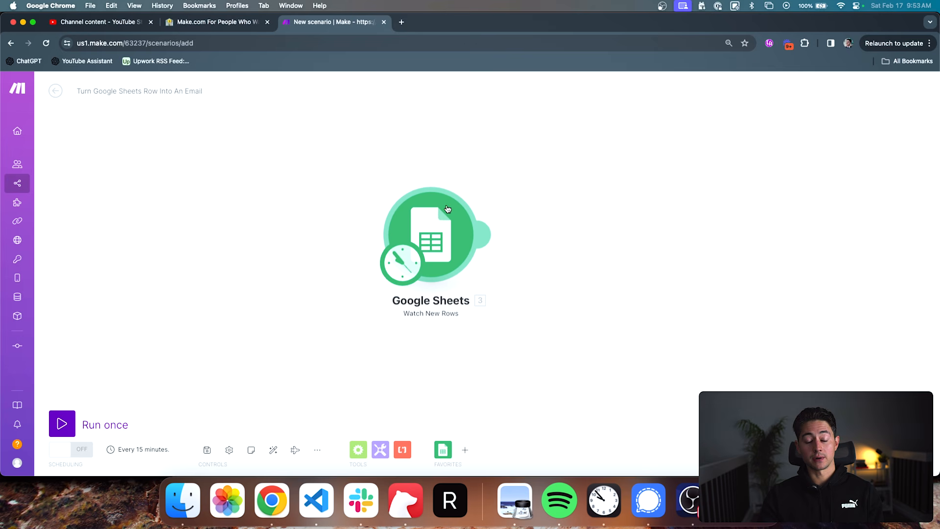
- Set the trigger's schedule to run the scenario on demand
left_click(403, 260)
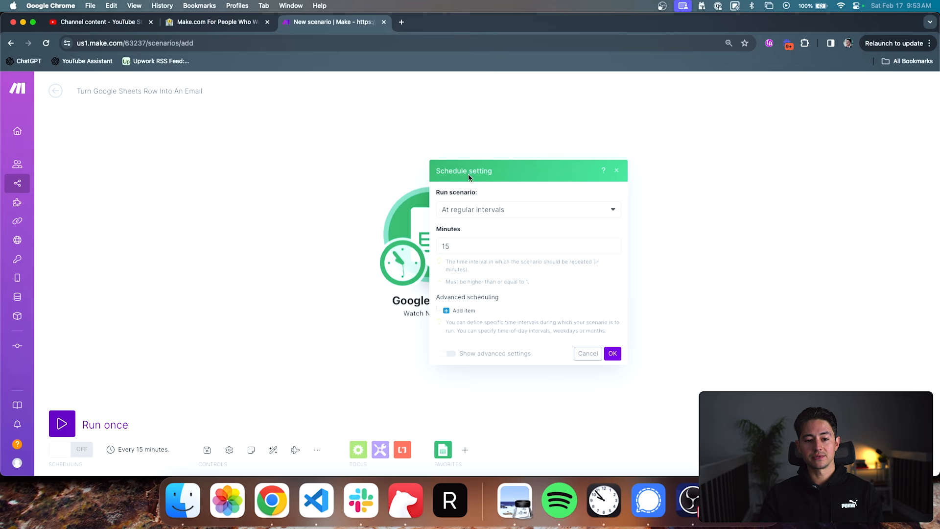
left_click(483, 209)
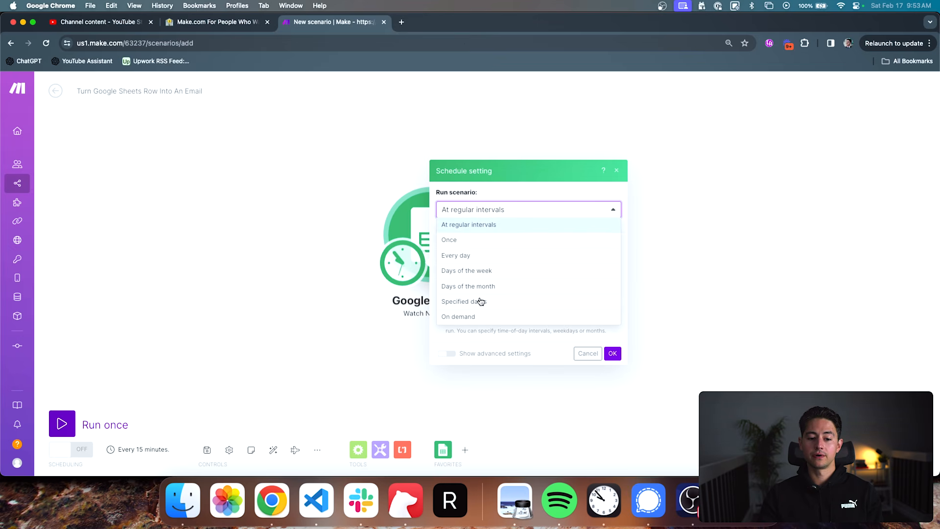
left_click(481, 316)
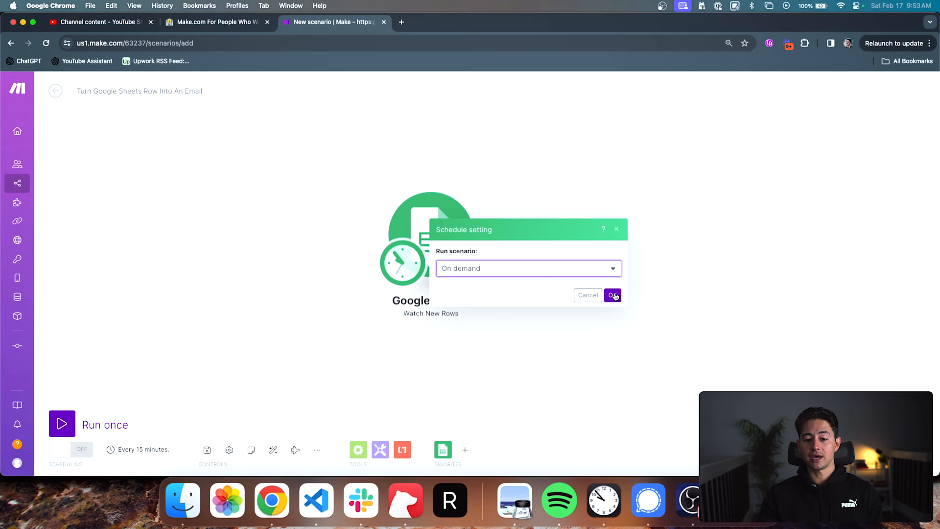
left_click(611, 295)
scroll(395, 322, "down", 5)
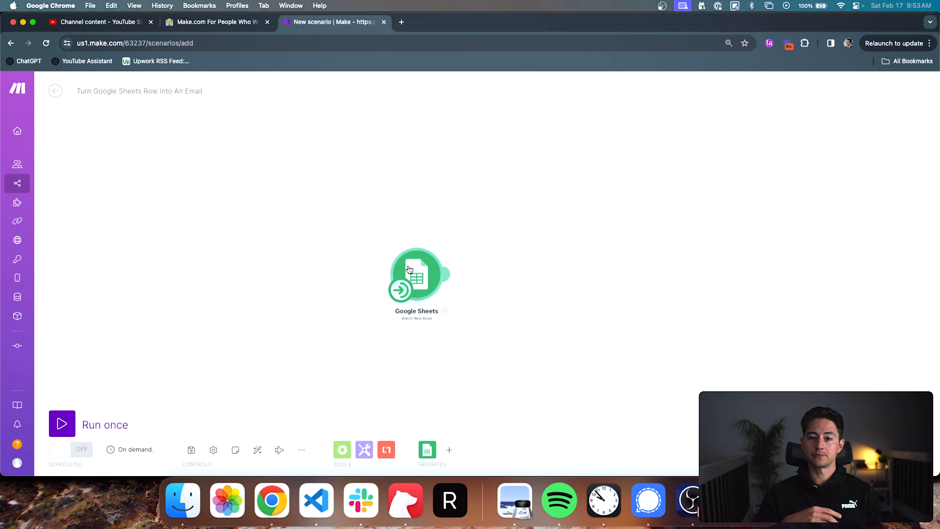
- Change the trigger's schedule to run at regular intervals of 15 minutes
left_click(401, 289)
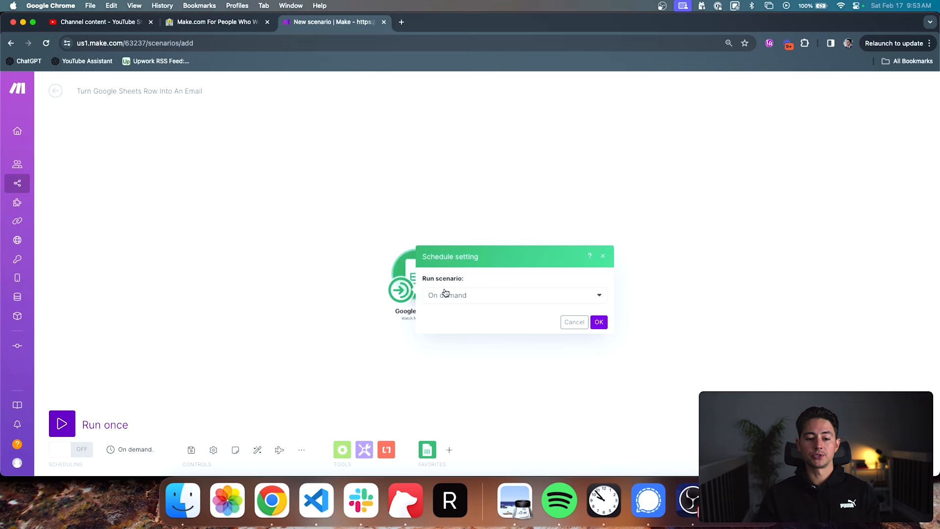
left_click(463, 294)
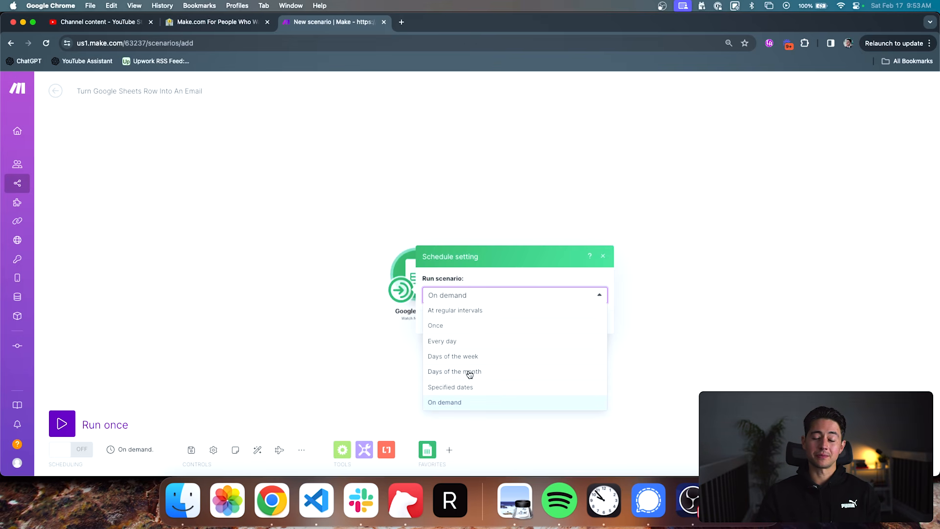
left_click(456, 311)
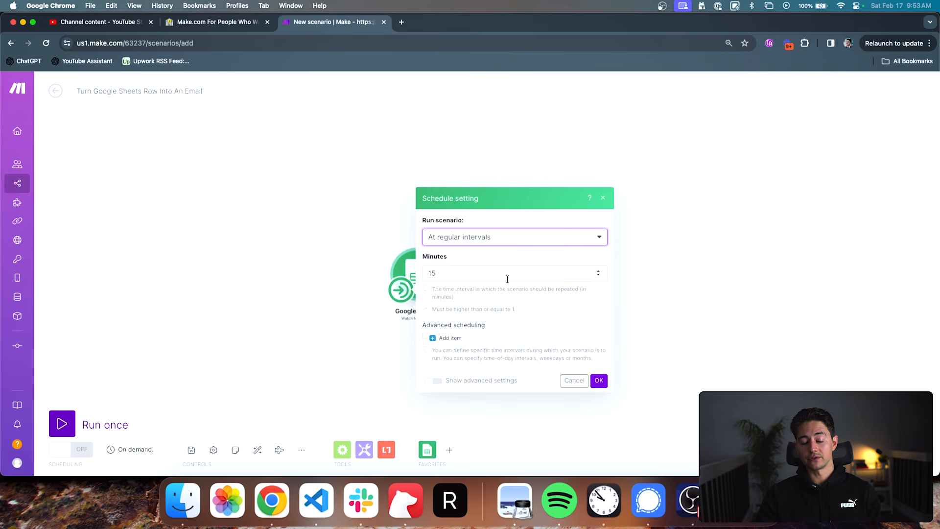
left_click(506, 276)
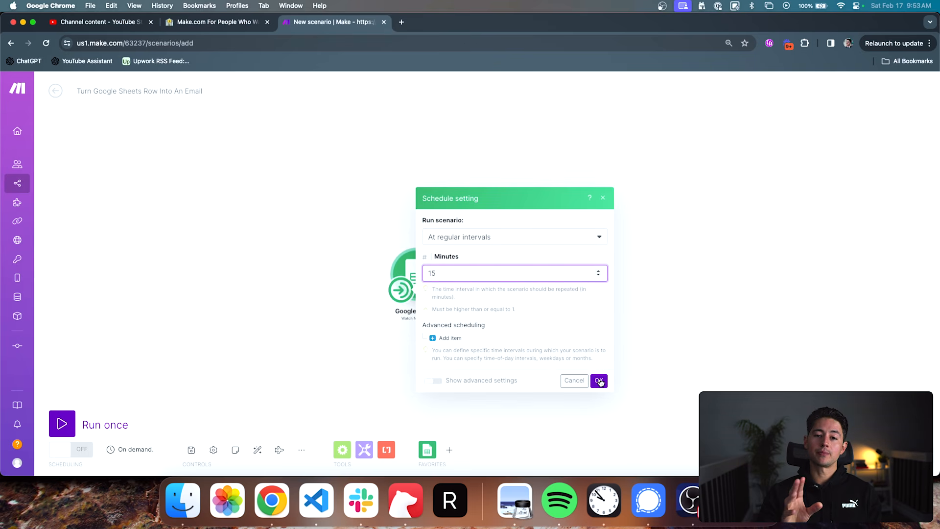
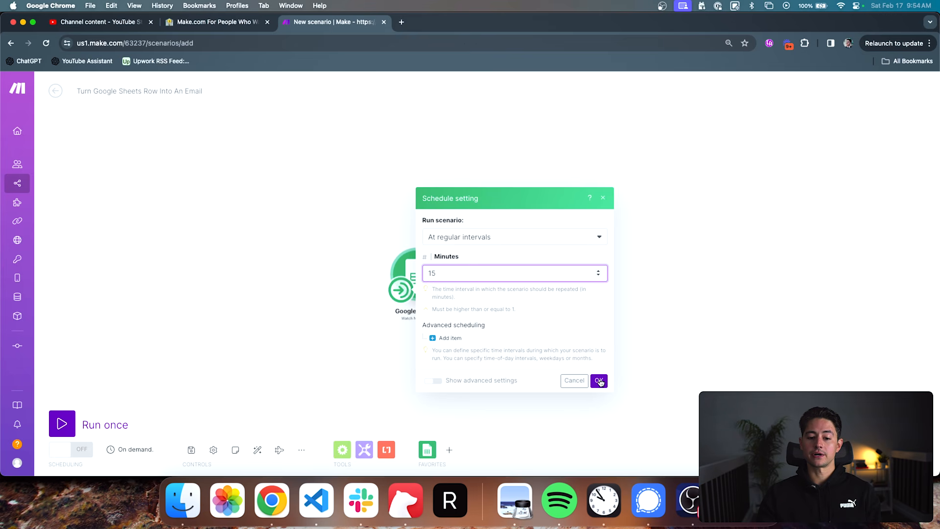
- Confirm the trigger's schedule of regular 15-minute intervals
left_click(598, 381)
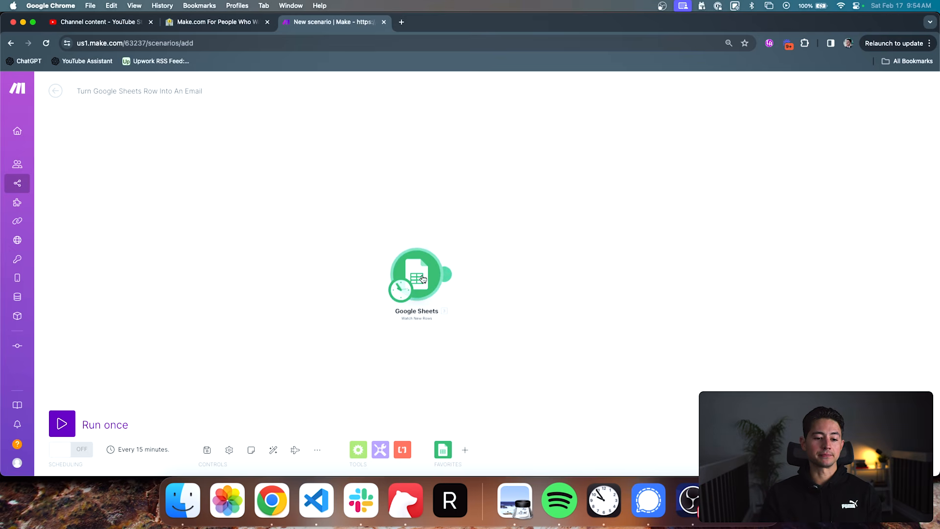
left_click_drag(457, 276, 440, 251)
left_click(433, 250)
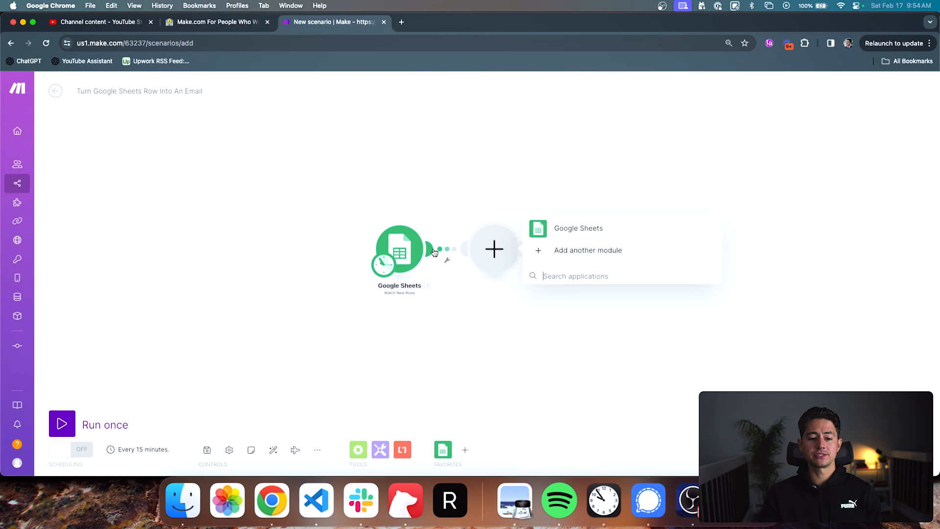
left_click(454, 220)
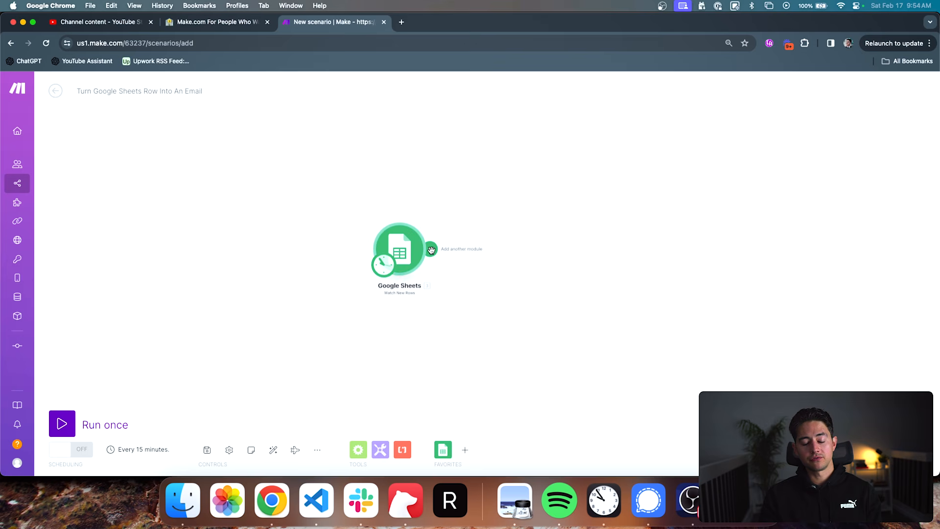
- Add an Email module with the Create a Draft action after the Google Sheets trigger
scroll(441, 233, "up", 3)
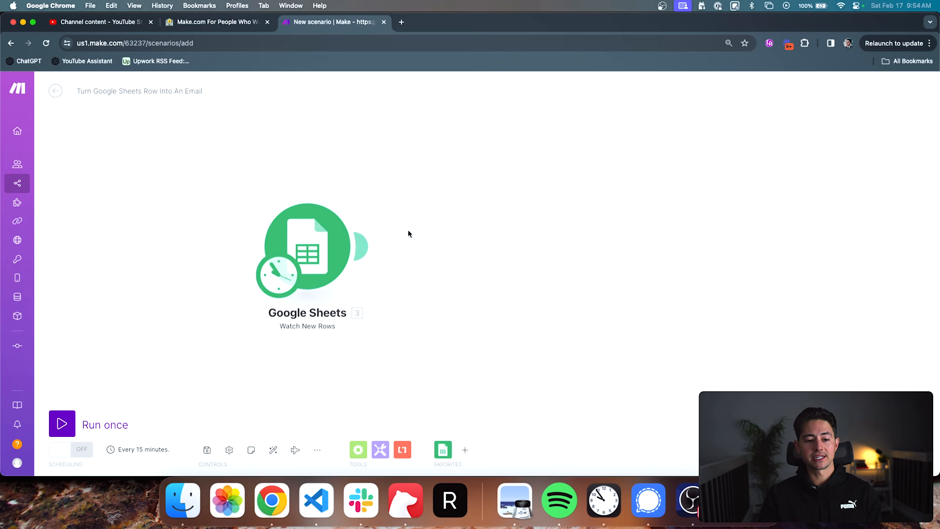
left_click(372, 246)
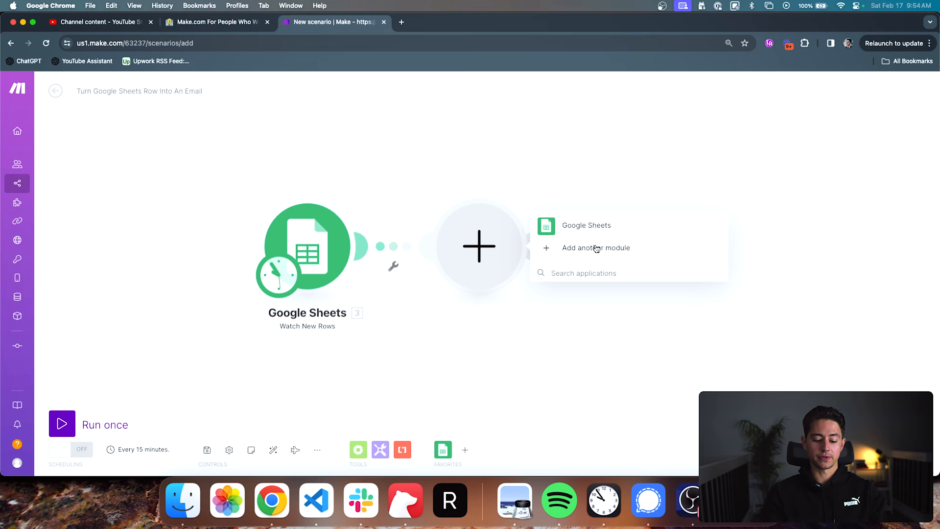
type("email")
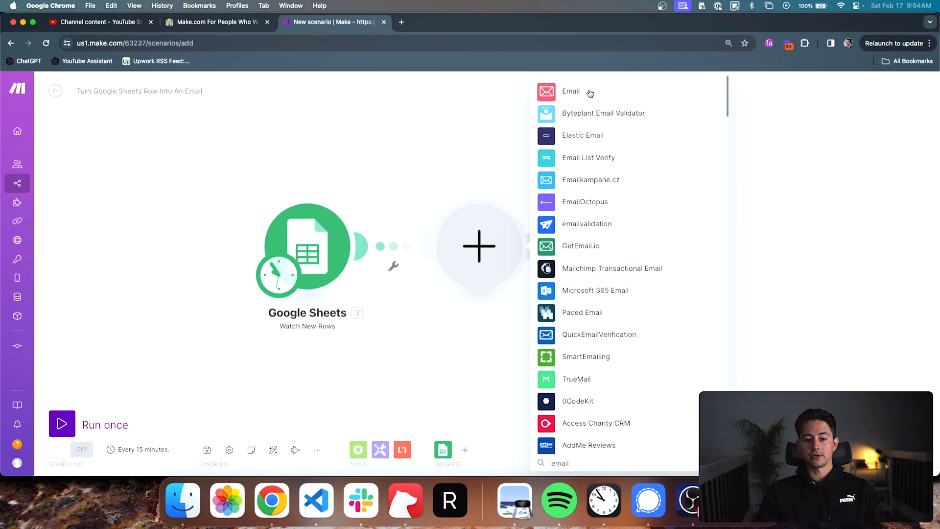
left_click(571, 91)
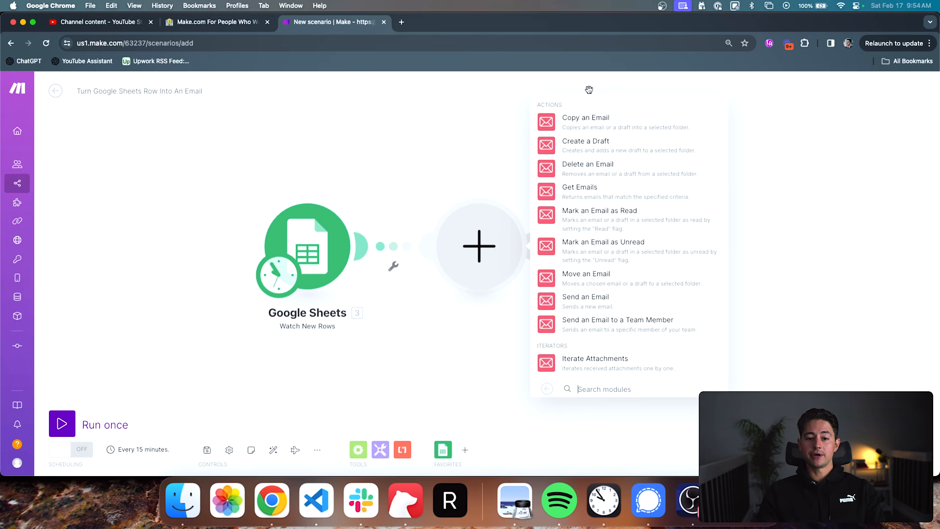
double_click(553, 105)
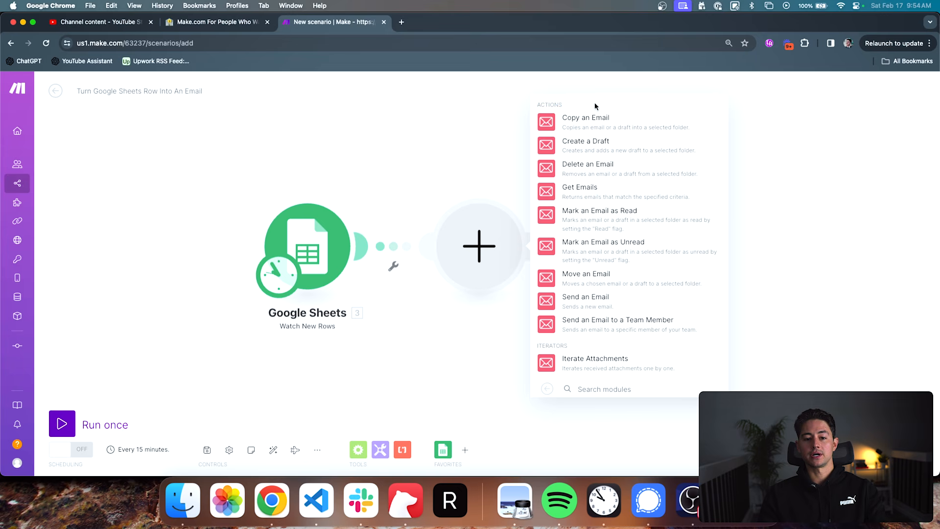
left_click(590, 145)
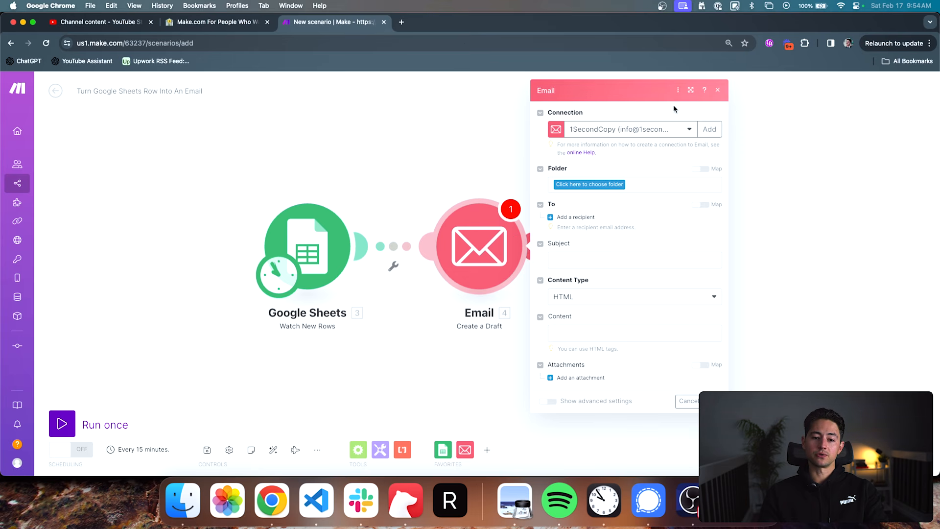
- Start a new connection for the Email module and set its connection type to Google Restricted
left_click(688, 135)
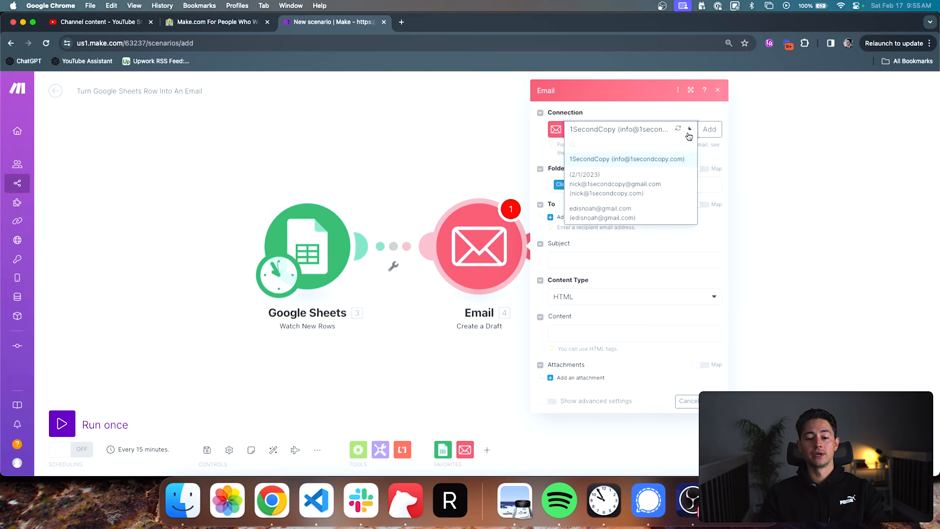
left_click(688, 131)
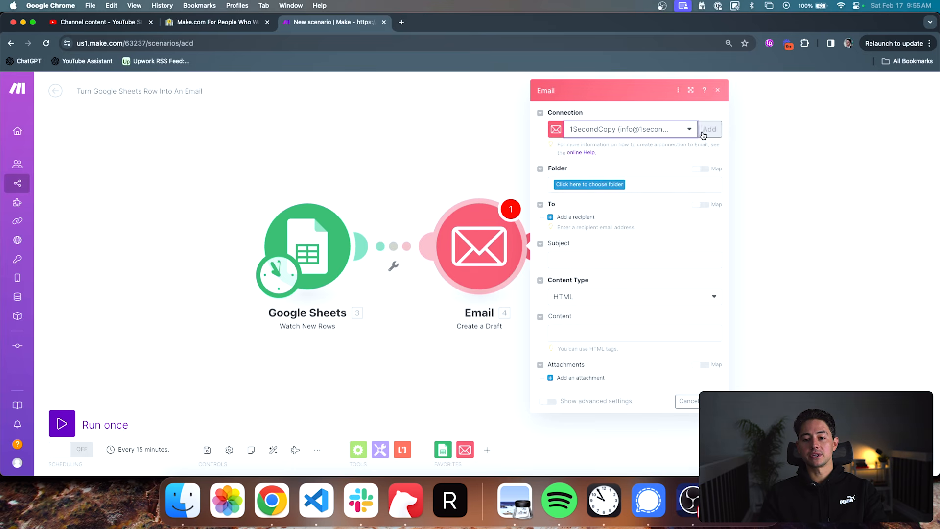
left_click(707, 130)
left_click(766, 130)
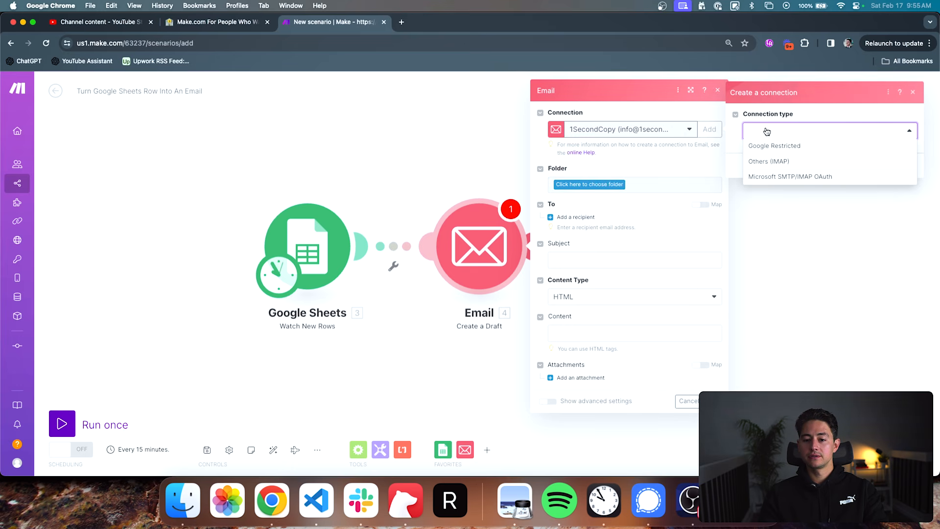
left_click(781, 146)
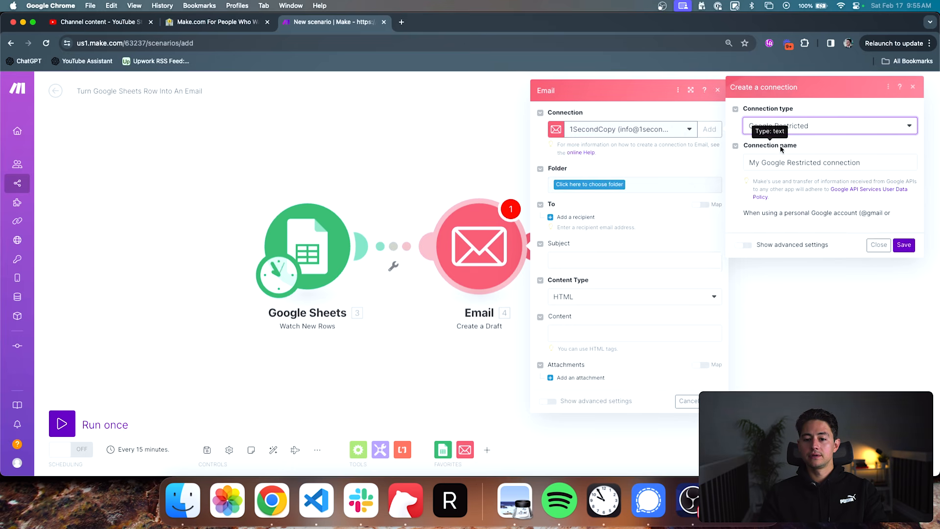
left_click(806, 131)
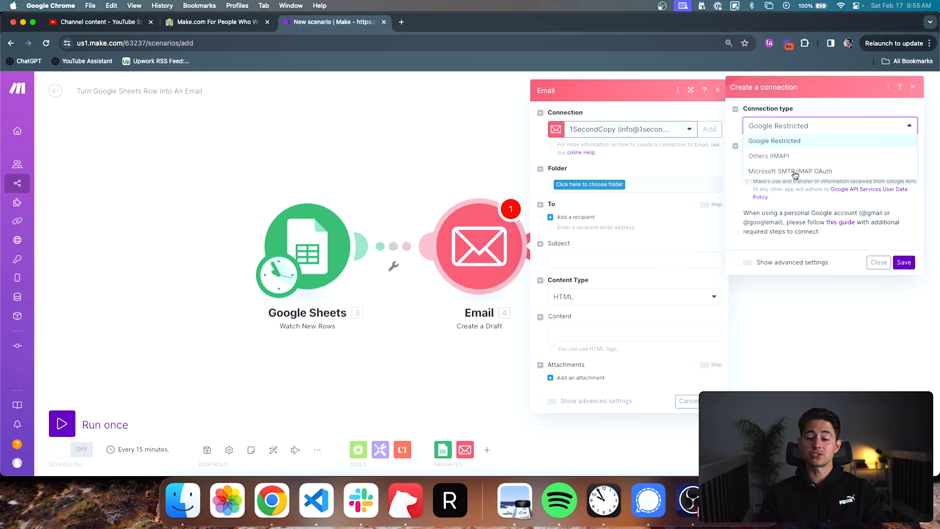
left_click(794, 143)
- Name the new connection "1SecondCopy (Feb 17 2024)" and save it
left_click(860, 161)
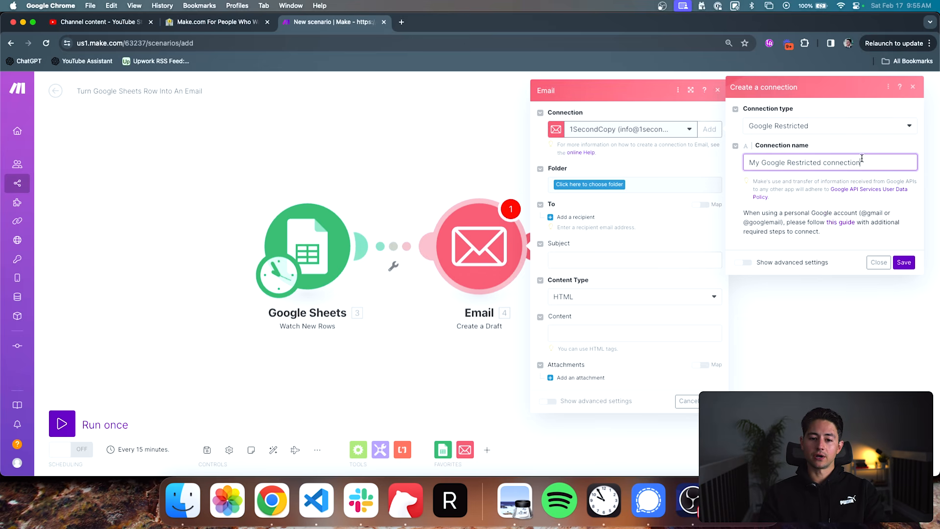
key("super+a")
type("1")
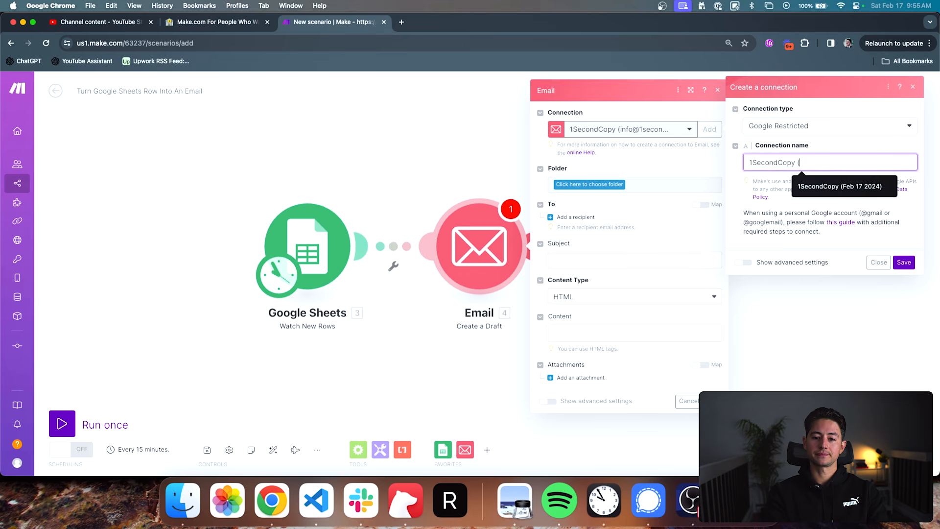
type("SecondCopy (Feb 17 2024)")
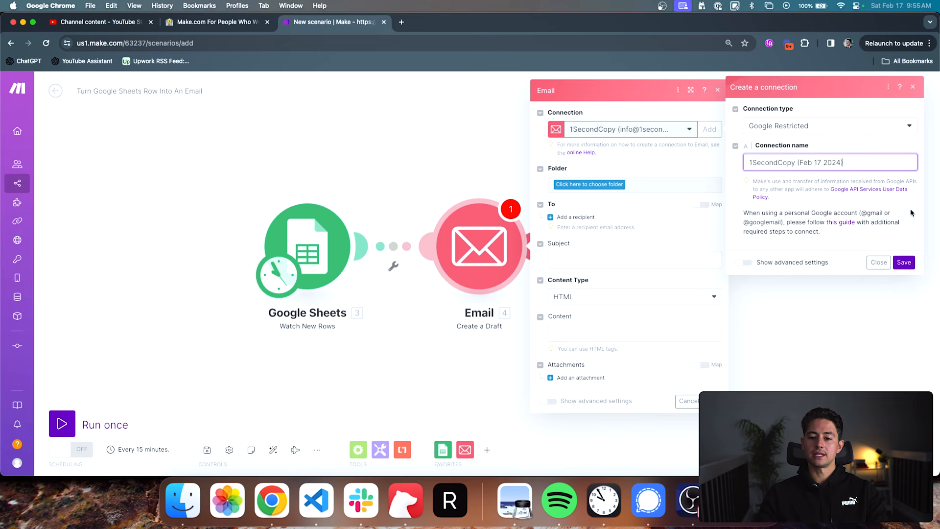
left_click(903, 263)
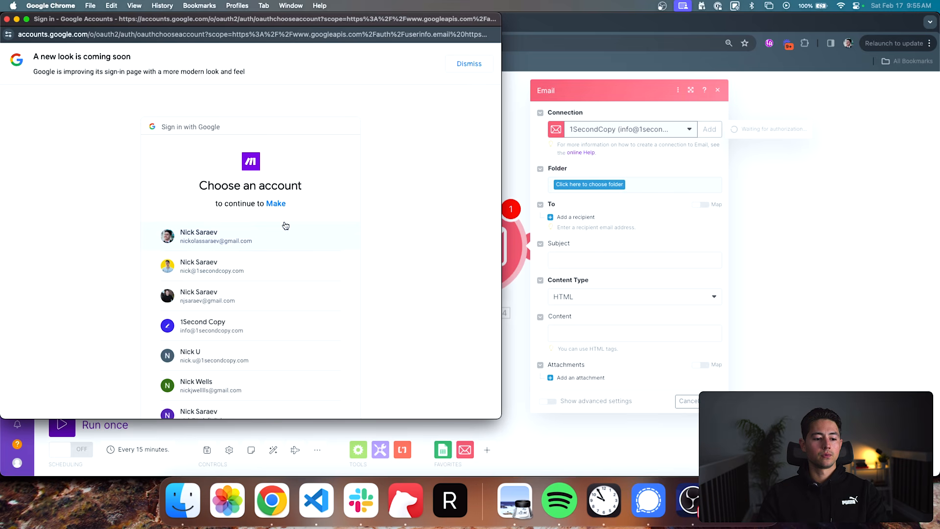
- Authorize the connection with the 1Second Copy Google account and allow Make to access its Gmail
left_click(274, 237)
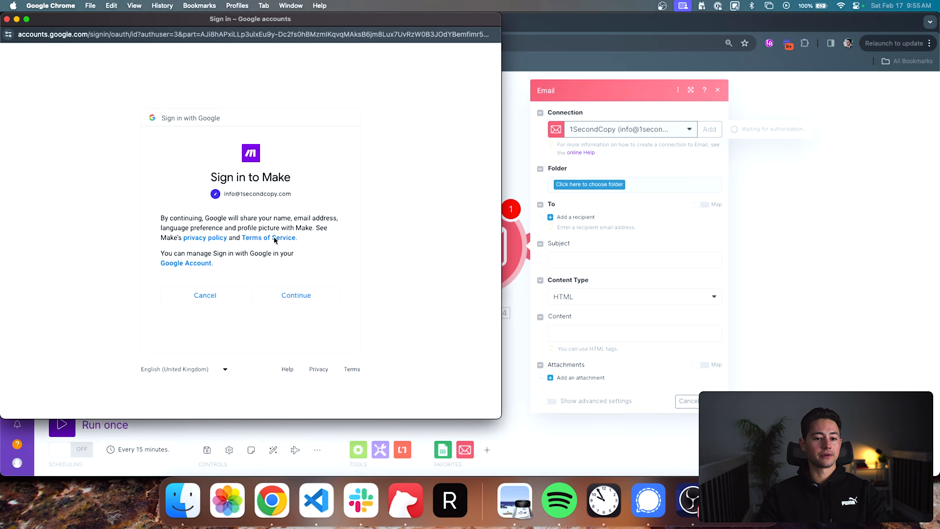
left_click(295, 295)
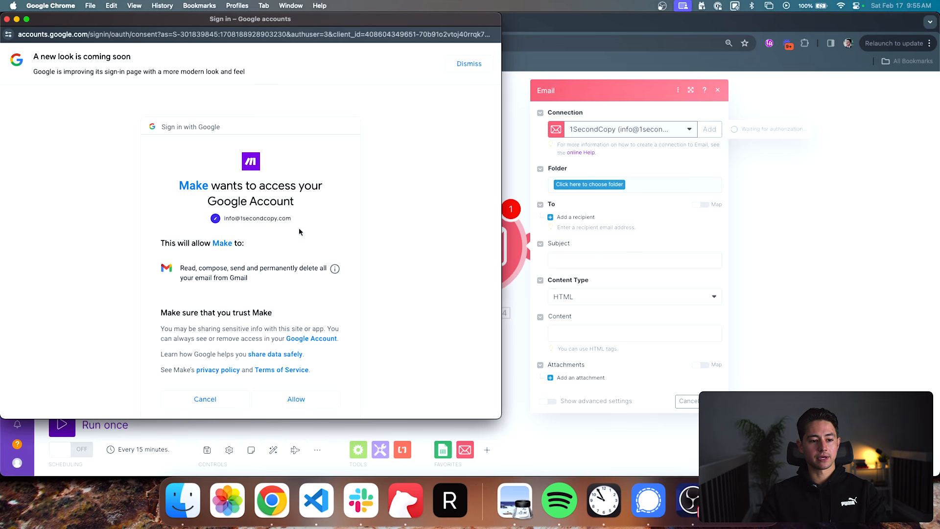
scroll(294, 233, "down", 2)
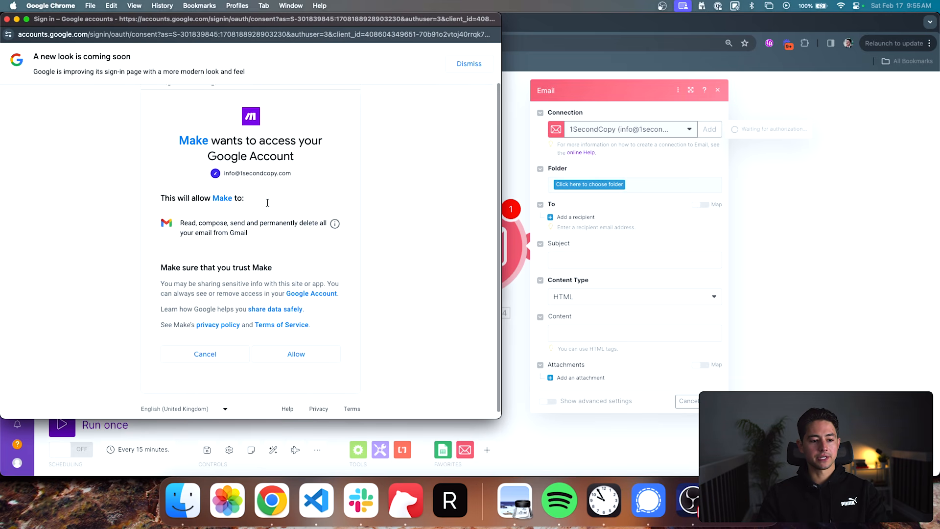
triple_click(247, 226)
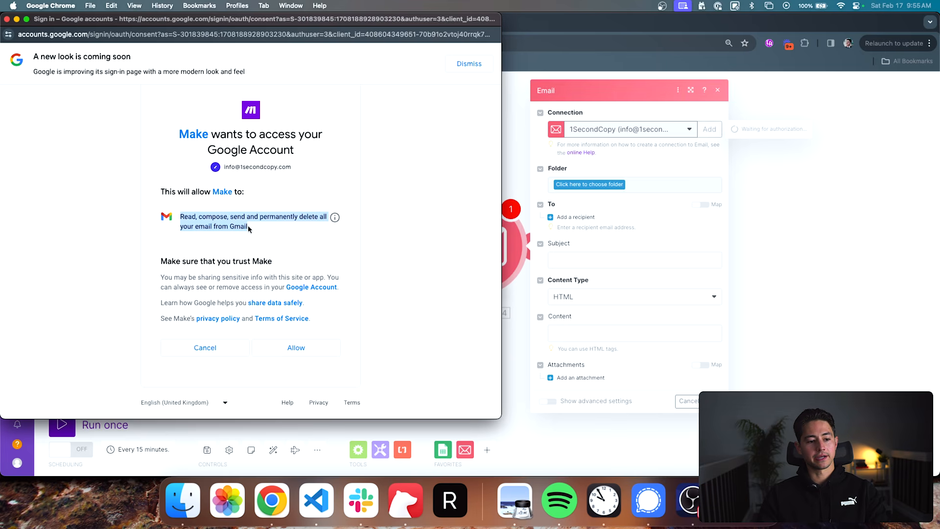
left_click(307, 348)
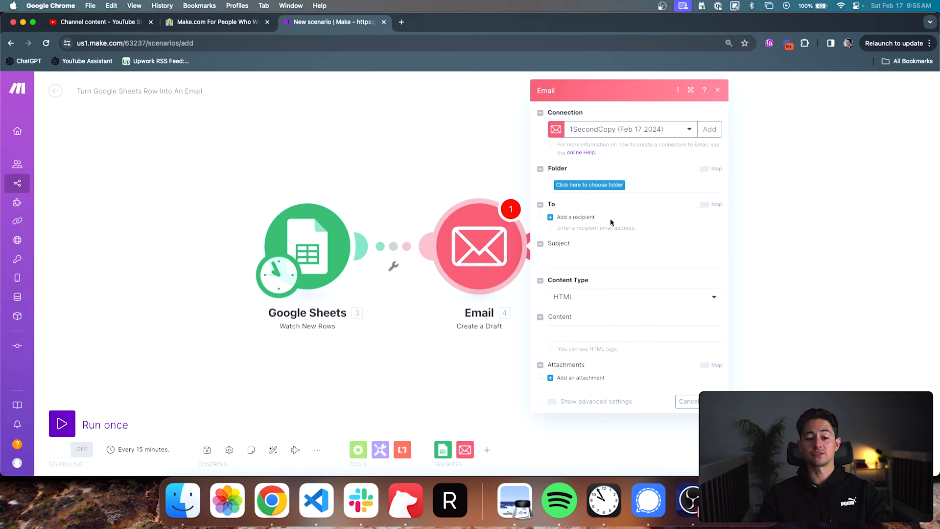
- Set the Email module's draft folder to INBOX
left_click(609, 184)
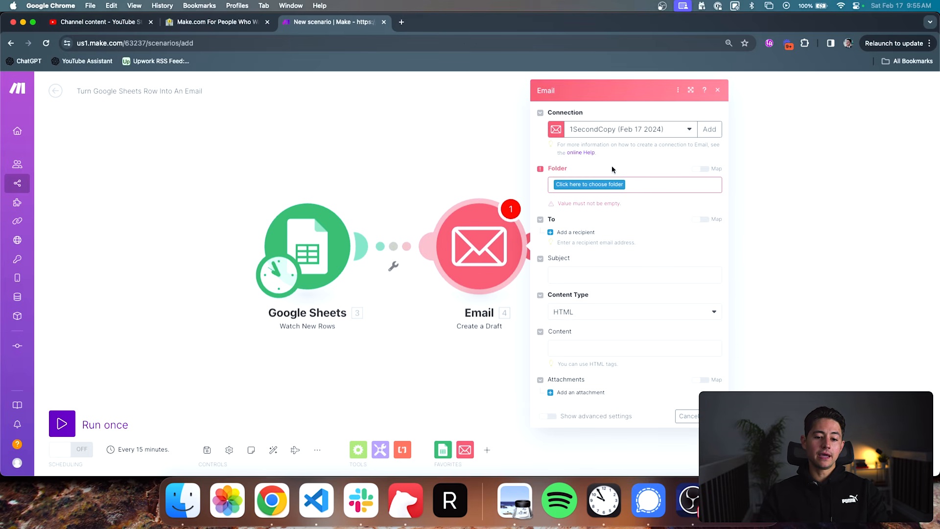
left_click(605, 183)
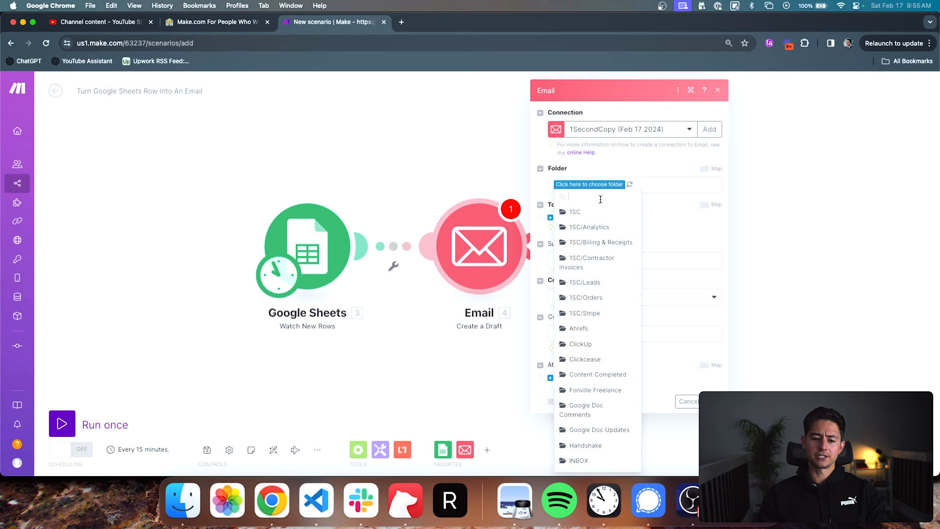
type("inb")
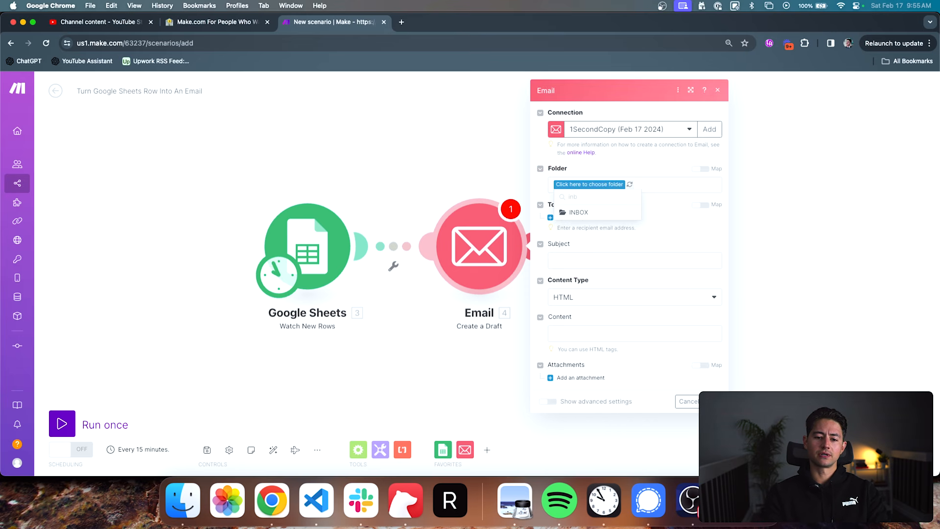
left_click(603, 213)
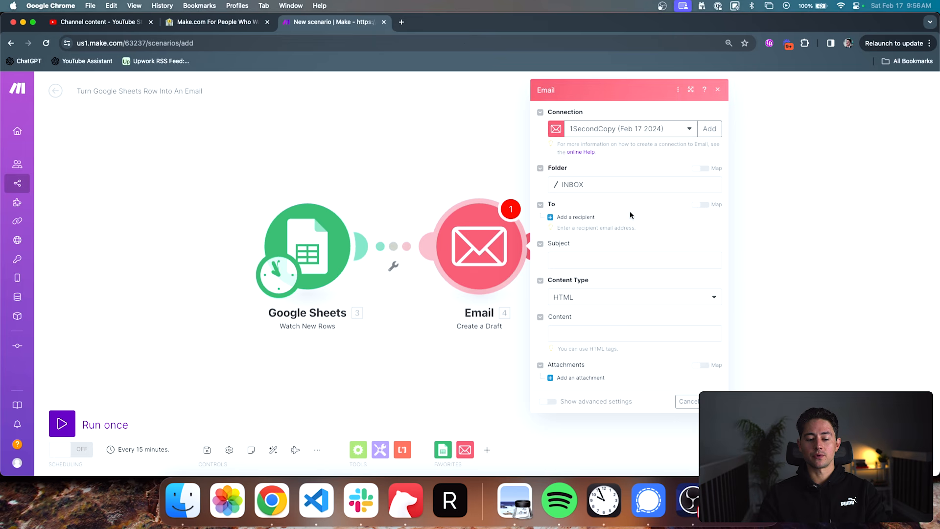
- Add one recipient to the draft and enter the recipient's email address
left_click(587, 218)
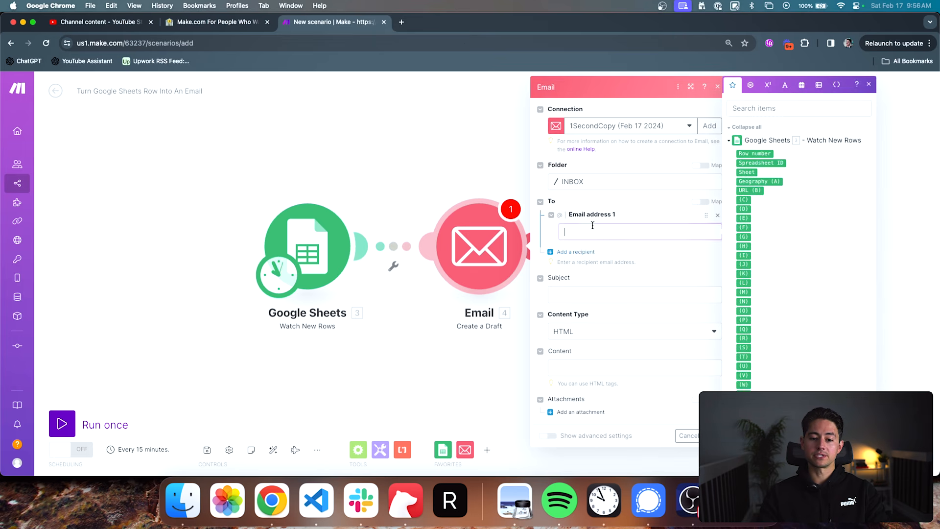
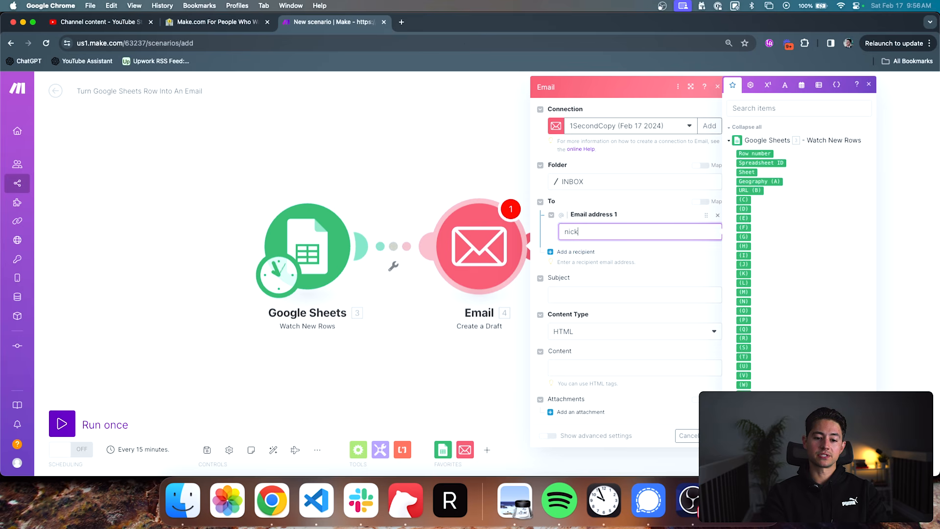
key("Tab")
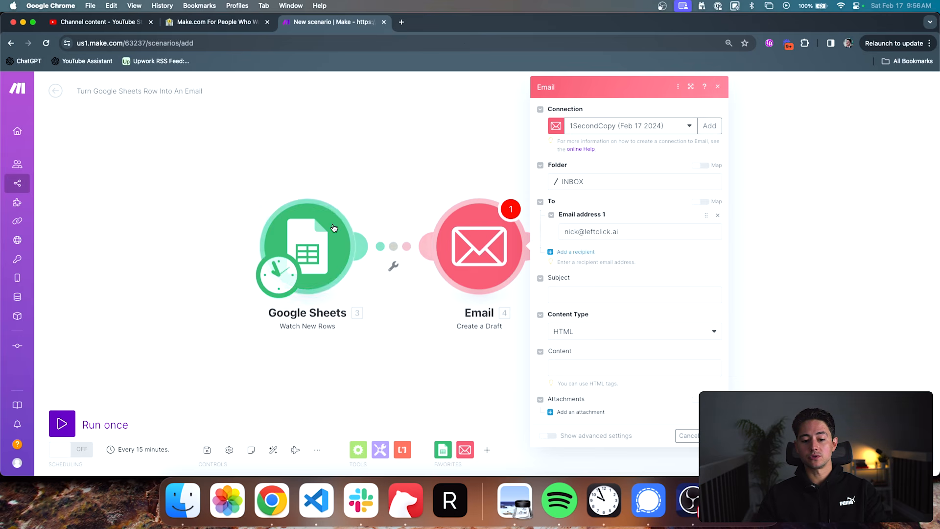
- Set the draft's subject to "New row added to" followed by the Sheet value from the Google Sheets trigger
left_click(574, 294)
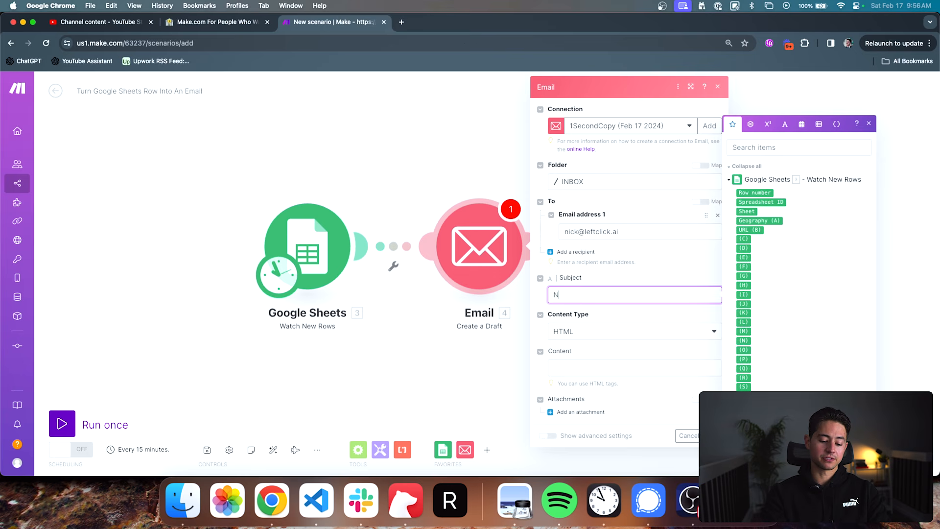
type("New row added to")
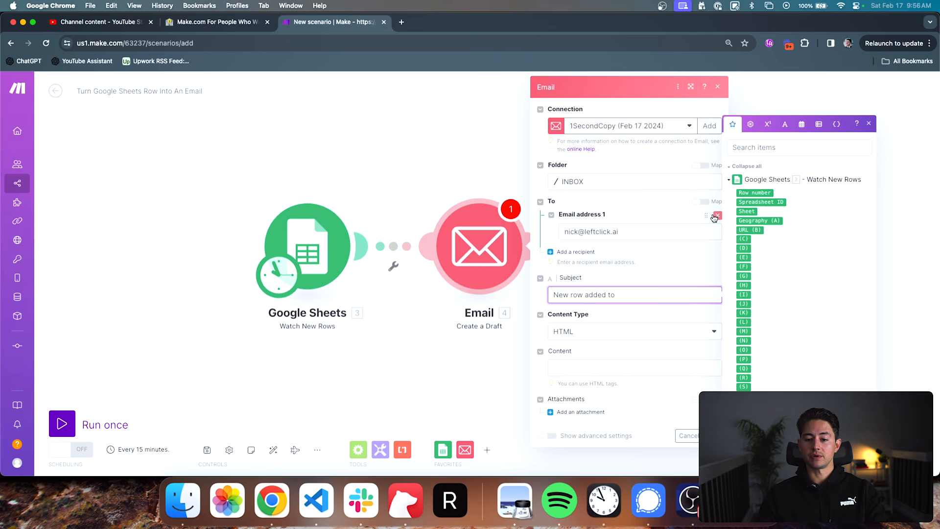
left_click(744, 211)
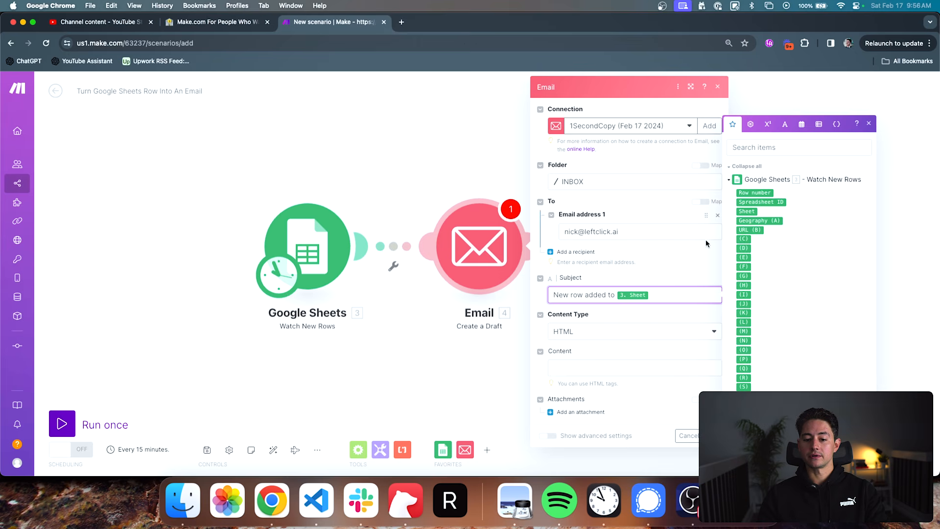
- Set the draft's content type to Plaintext
left_click(625, 367)
left_click(584, 334)
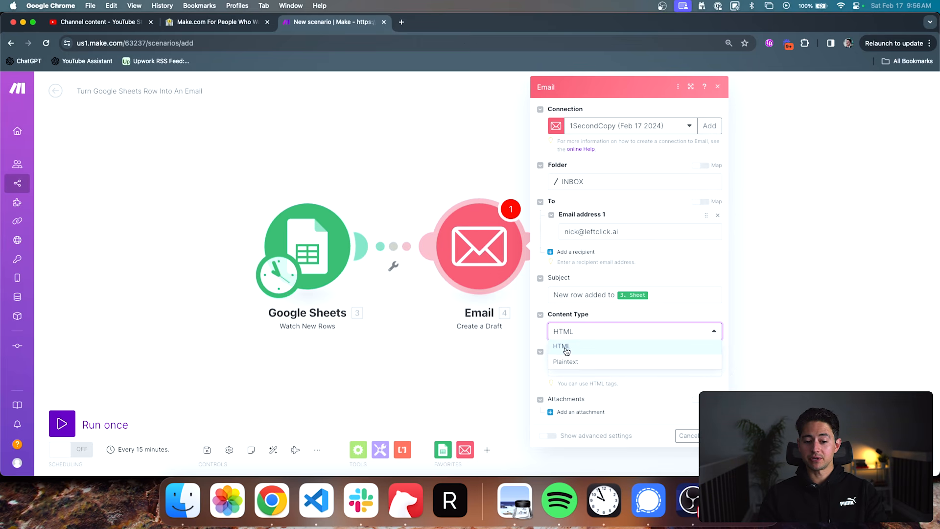
left_click(566, 362)
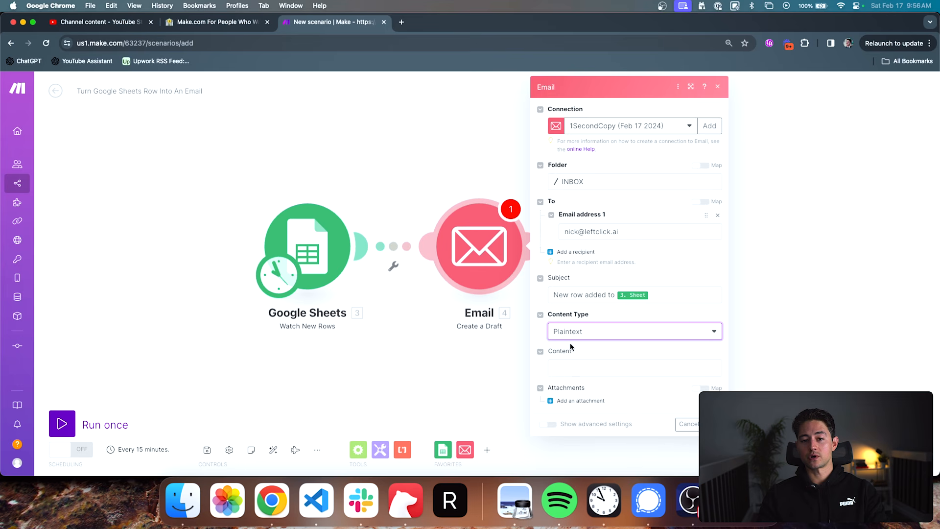
- Fill the draft's content with placeholder text and change its content type to HTML
left_click(578, 367)
type("asdfasdfasdf")
left_click(580, 334)
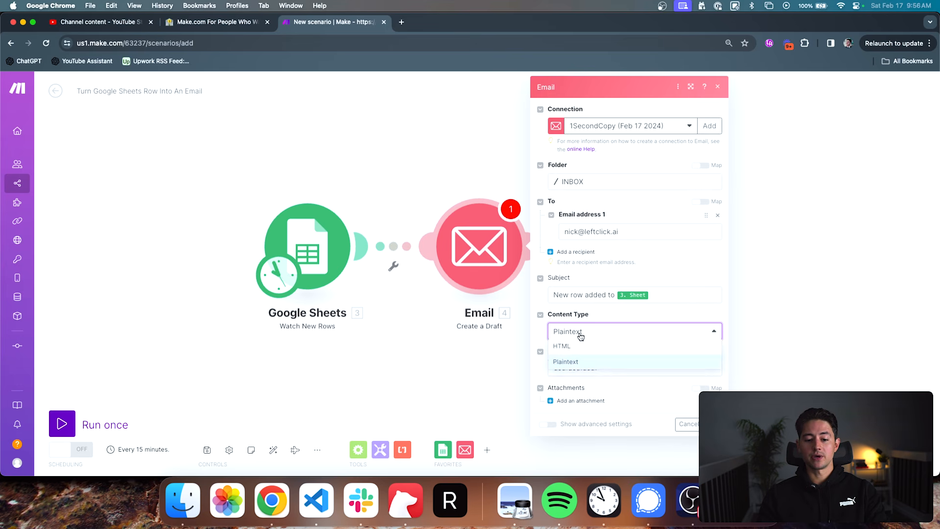
left_click(576, 347)
- Write the content as an HTML link to sheets.google.com/id/ followed by the Spreadsheet ID value, with link text "Google Sheet row added"
left_click(611, 365)
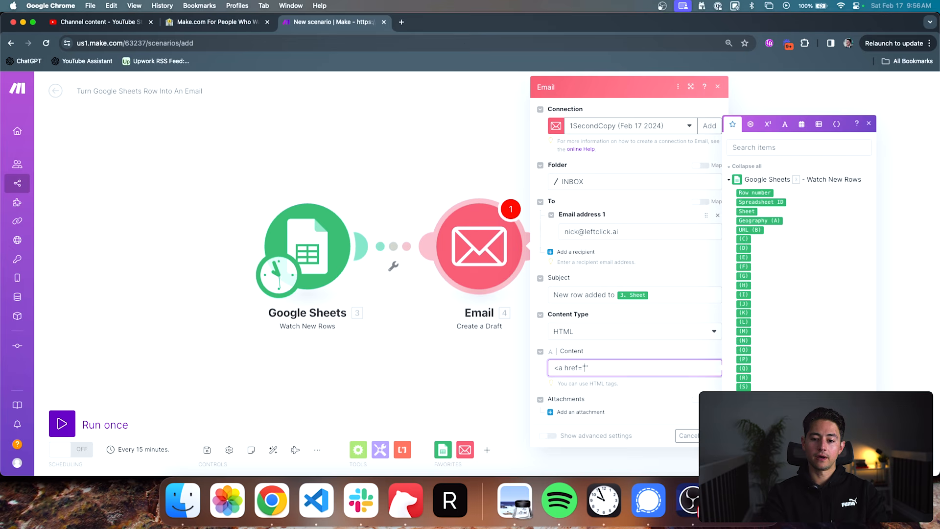
type("<a href=\"sheets.google.com/id/")
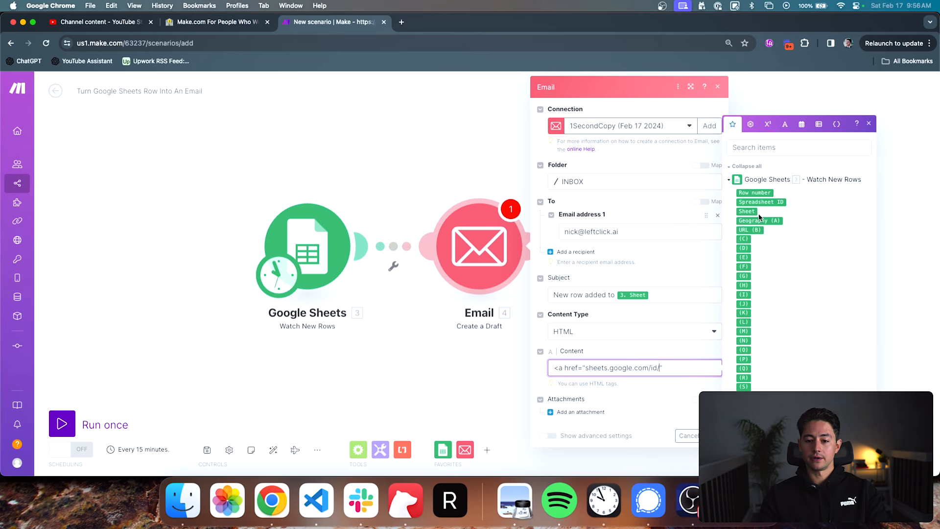
left_click(768, 201)
type("\"")
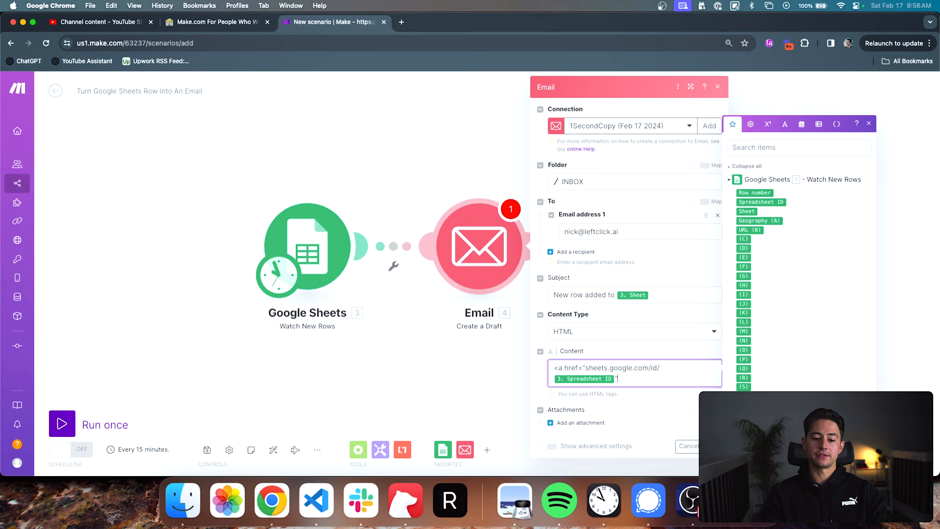
type(">")
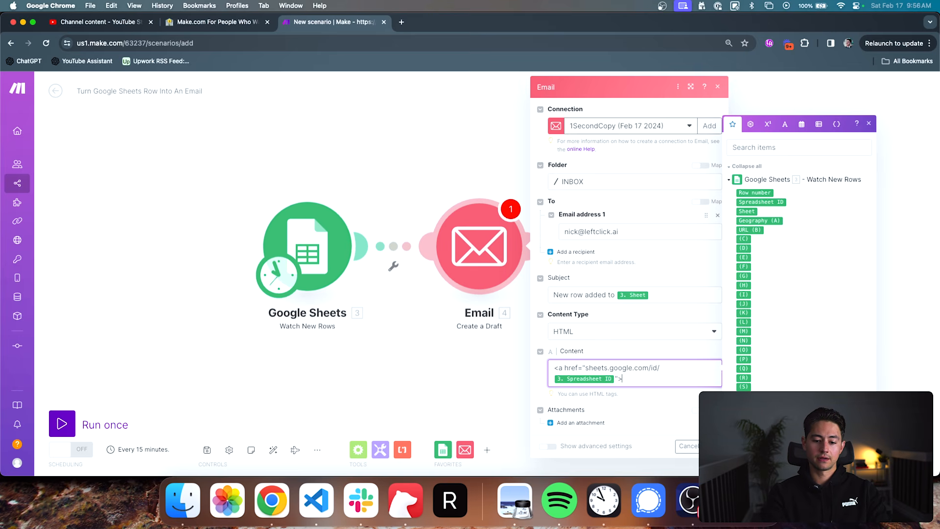
type("Google Sheet row")
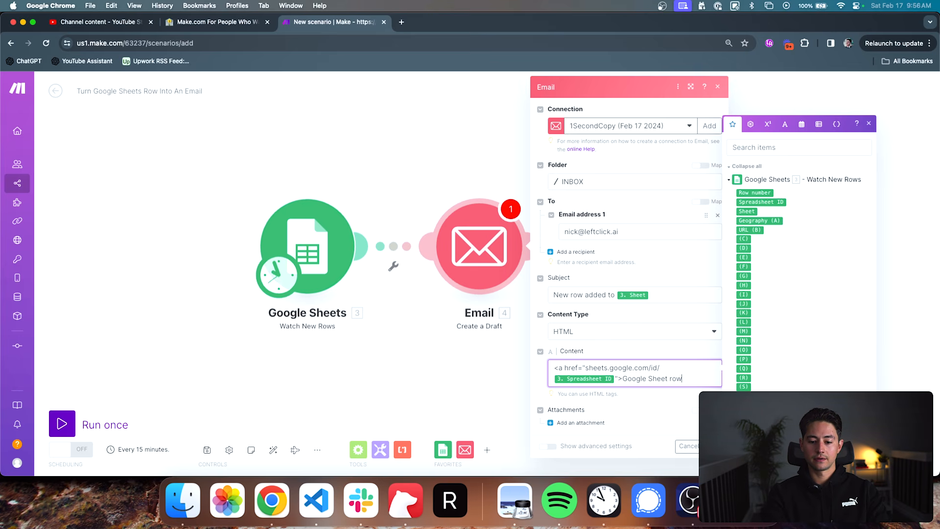
type(" added</a>")
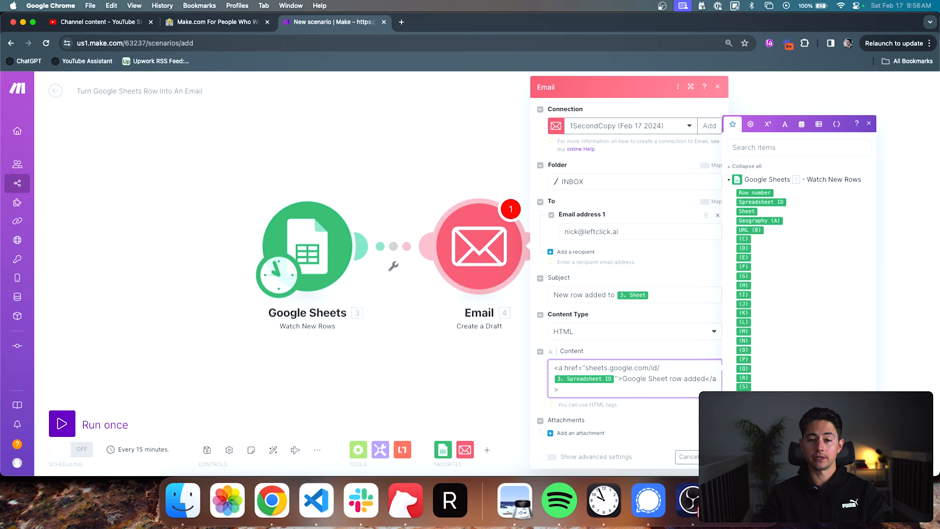
- Clear the draft's content, remove its recipient and cancel the Email module's settings
key("super+a")
key("BackSpace")
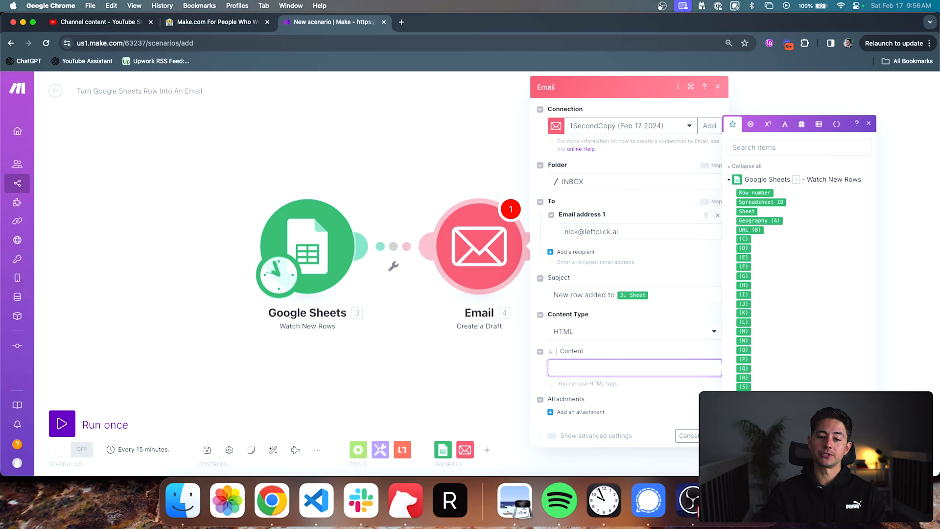
left_click(680, 261)
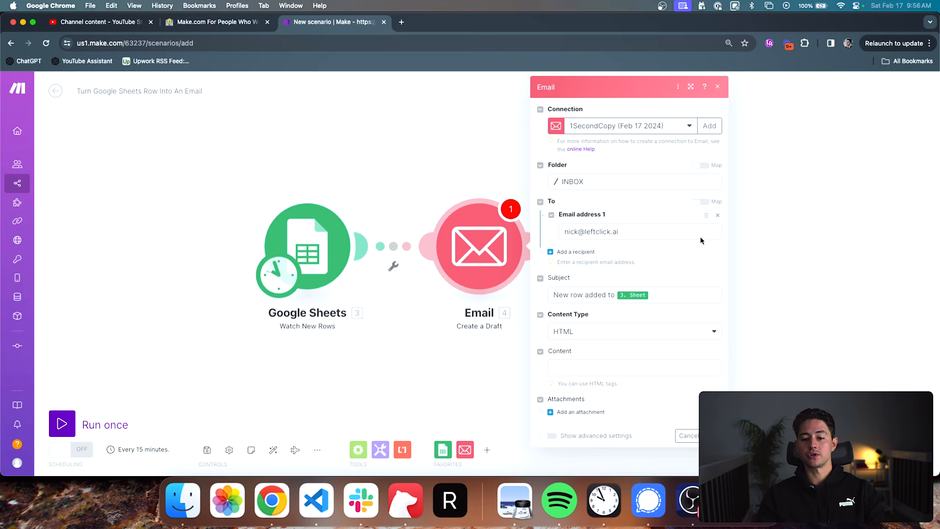
left_click(717, 216)
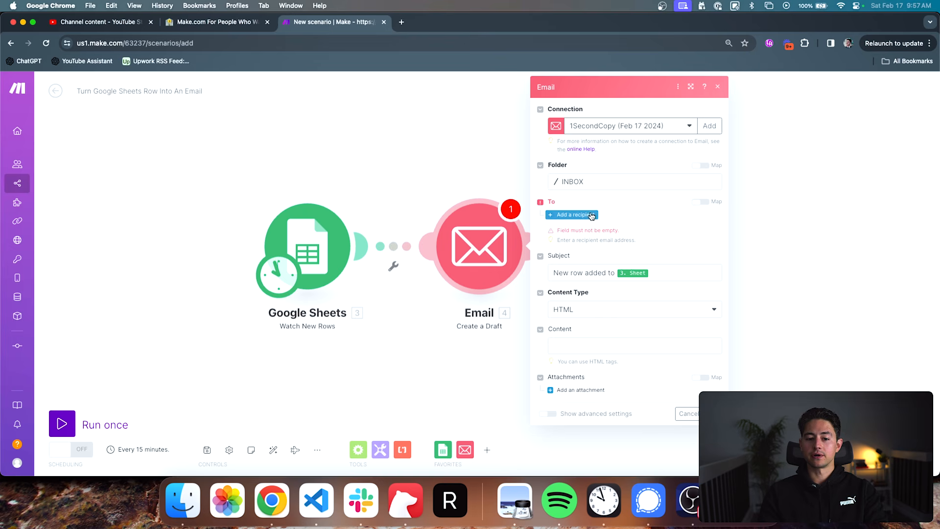
left_click(687, 414)
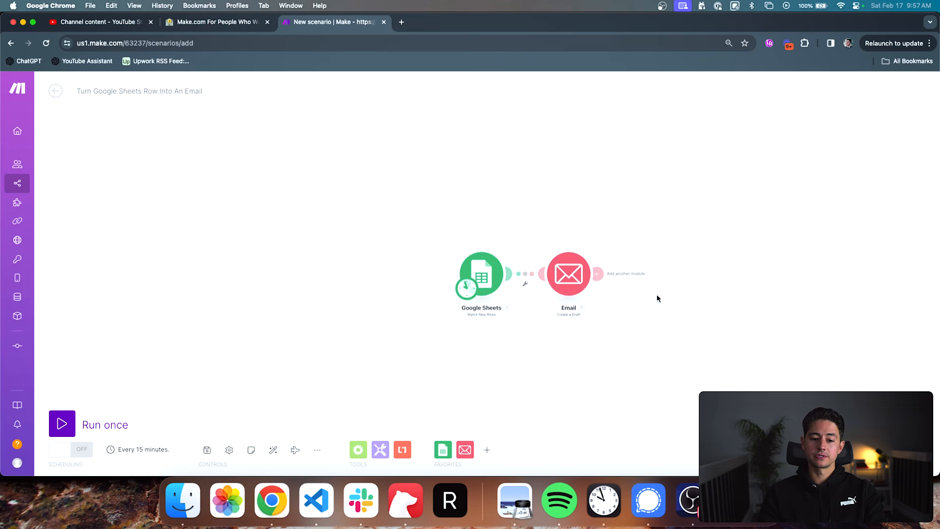
left_click_drag(657, 295, 589, 292)
left_click_drag(504, 267, 520, 268)
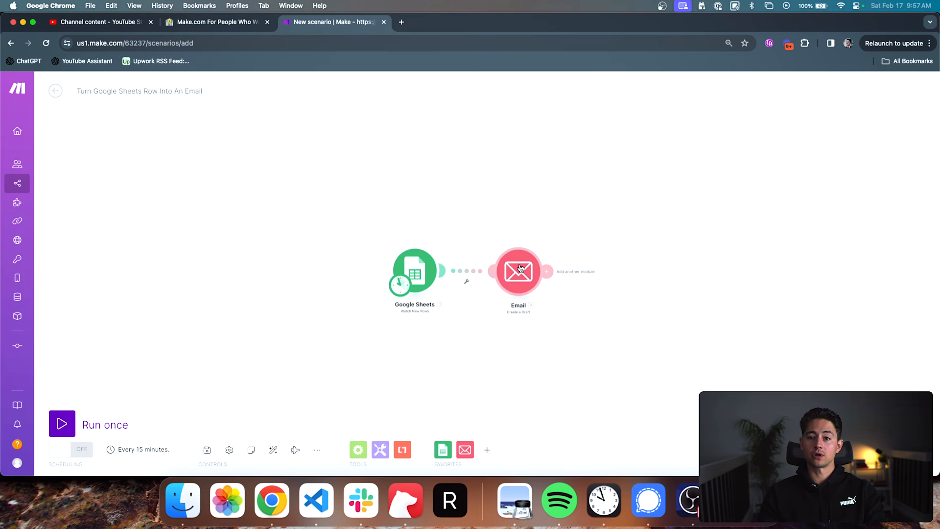
scroll(526, 310, "up", 4)
left_click_drag(508, 267, 485, 266)
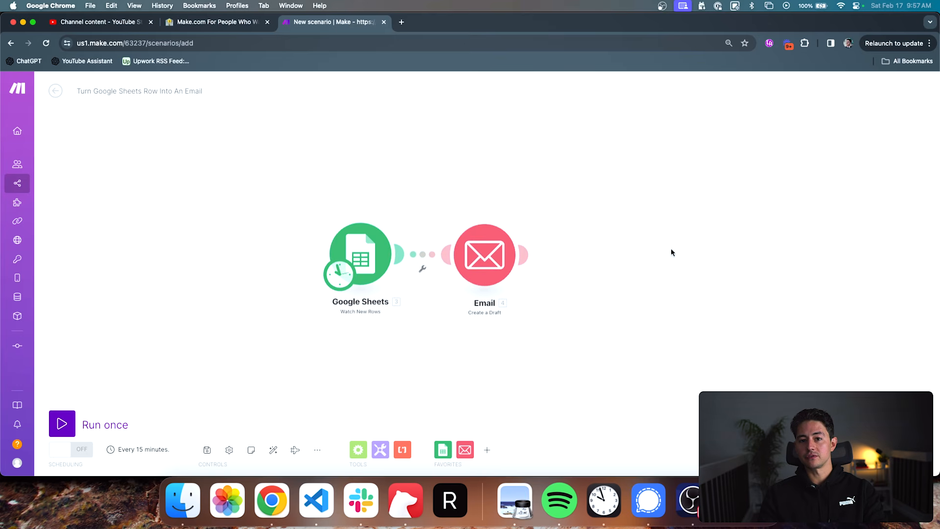
scroll(668, 250, "down", 2)
left_click_drag(668, 250, 605, 259)
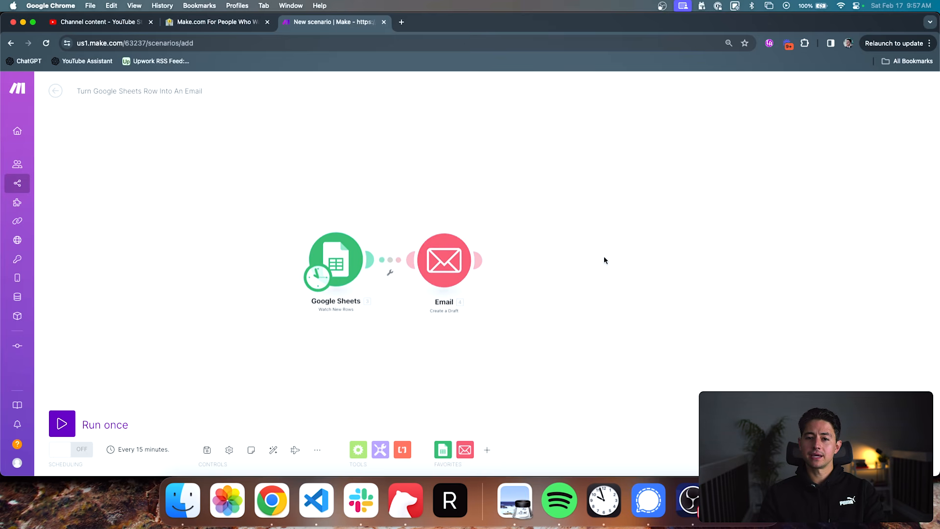
- Set up a filter between Google Sheets and Email, labelled Row = "Hello", with Geography (A) as the value its condition checks
left_click(389, 260)
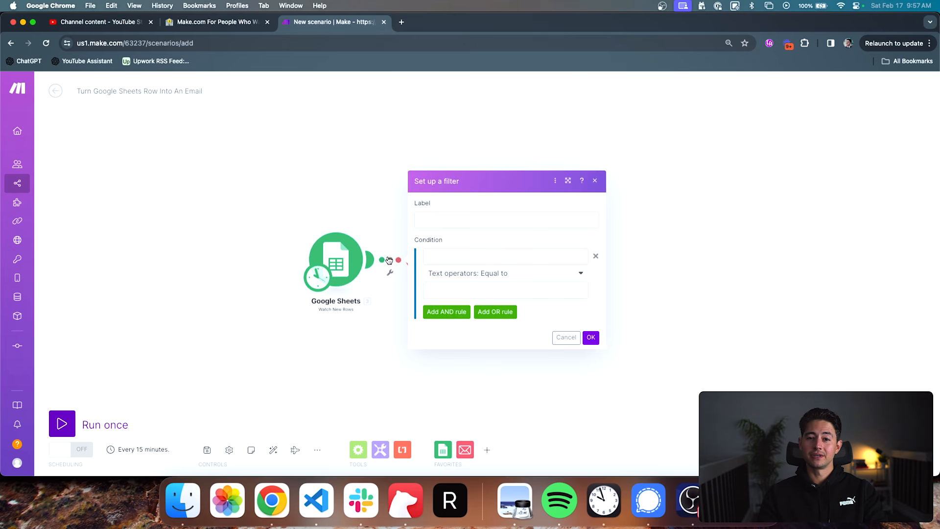
left_click(449, 222)
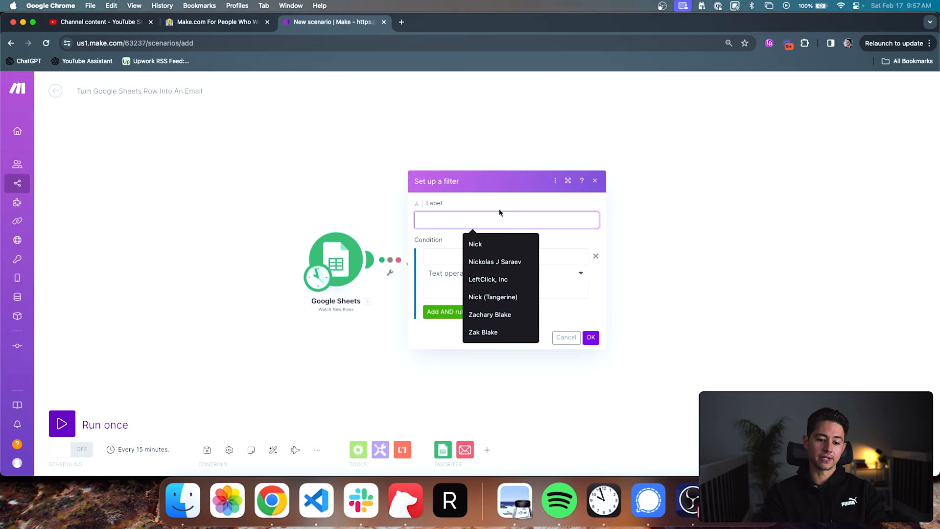
type("F")
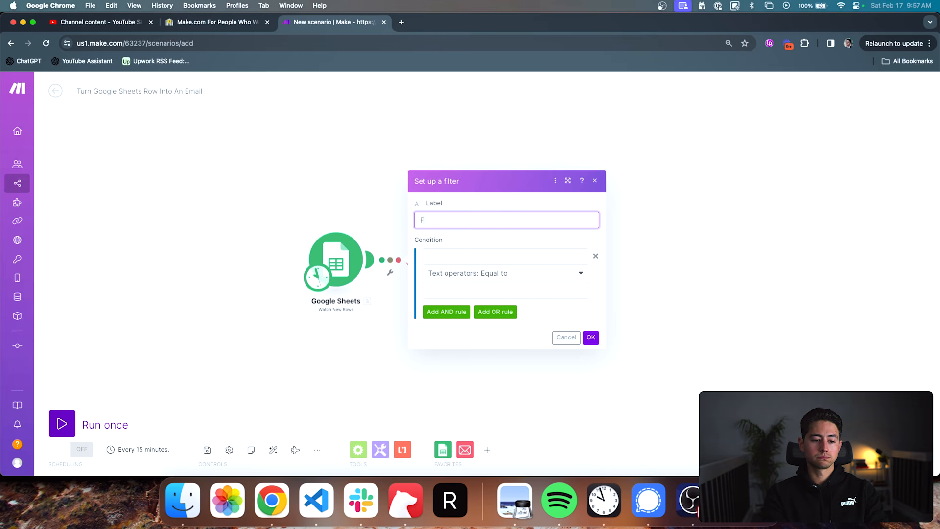
key("BackSpace")
type("Row = \"Hello")
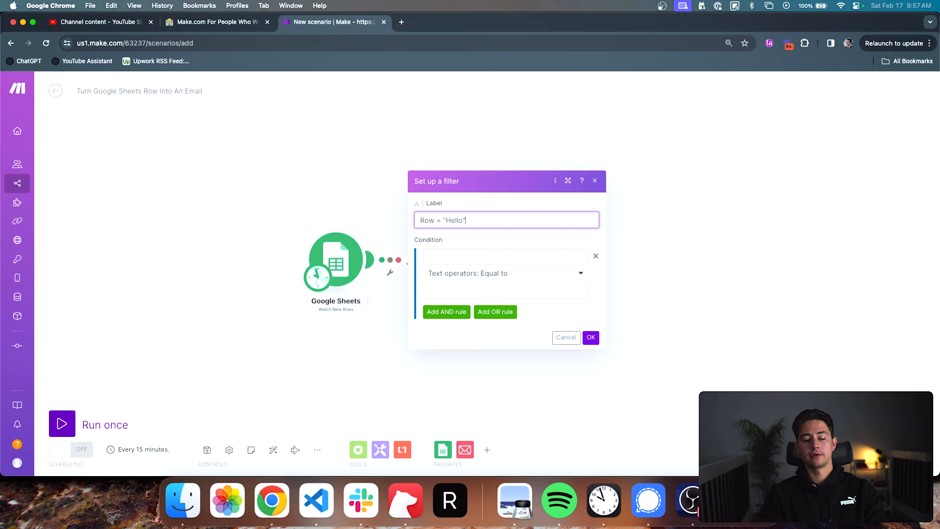
left_click(454, 253)
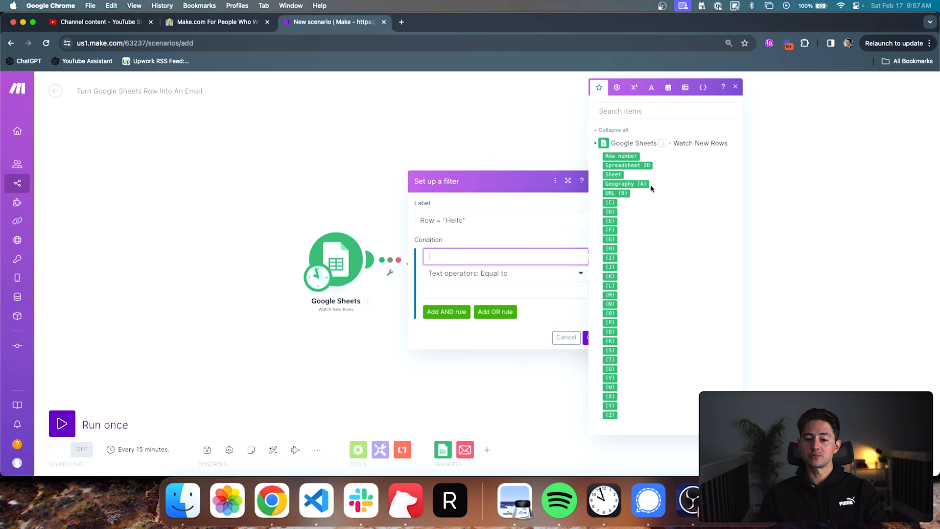
left_click(625, 186)
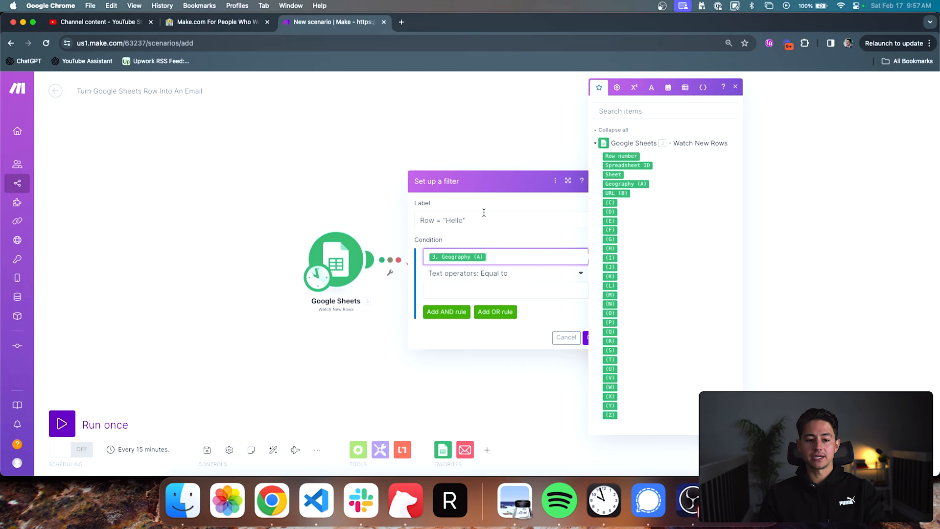
- Change the filter's label to Geography = "Canada"
double_click(426, 220)
type("Geography")
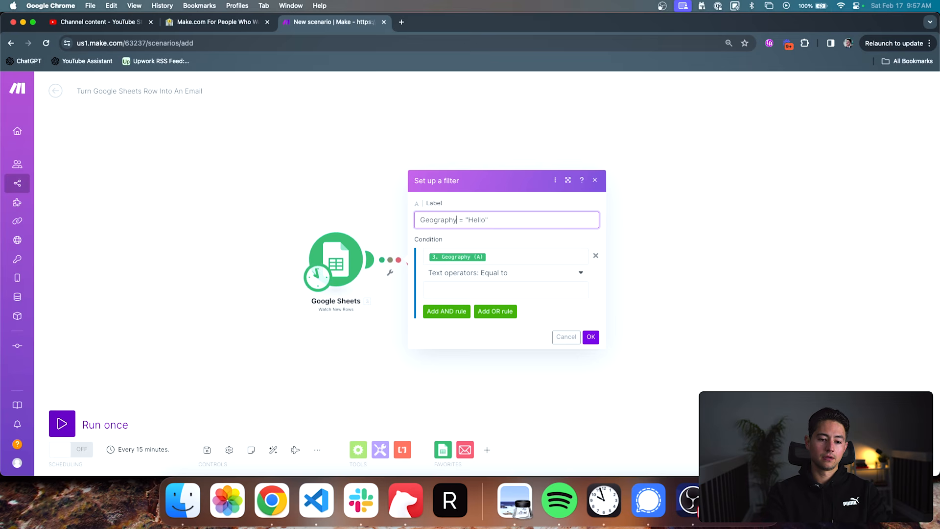
key("BackSpace")
key("BackSpace")
key("BackSpace")
key("BackSpace")
key("BackSpace")
type("Canada")
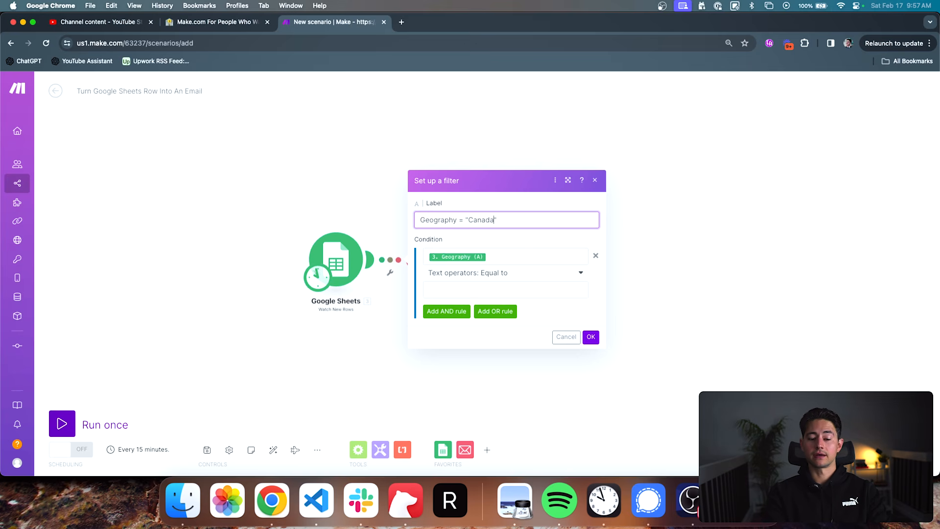
key("Tab")
left_click(463, 238)
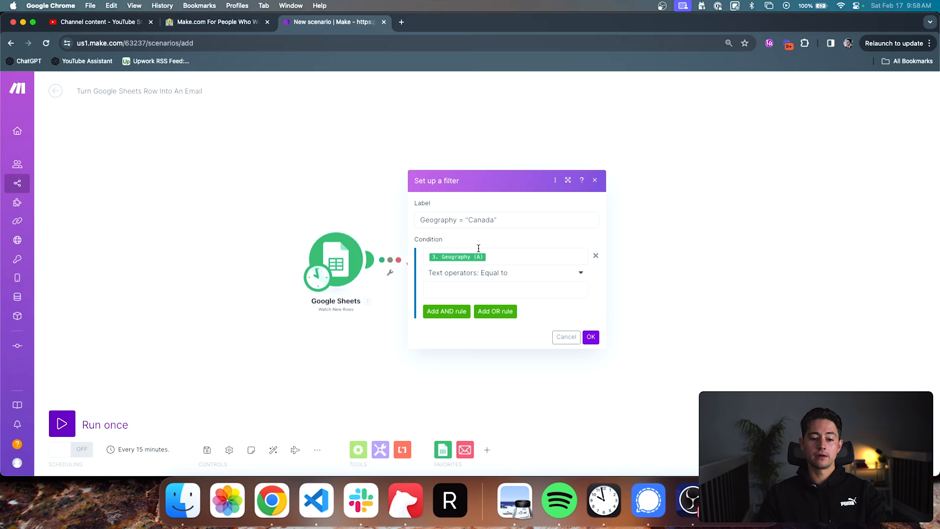
- Set the comparison value of the filter's Geography (A) condition to Canada
left_click(498, 252)
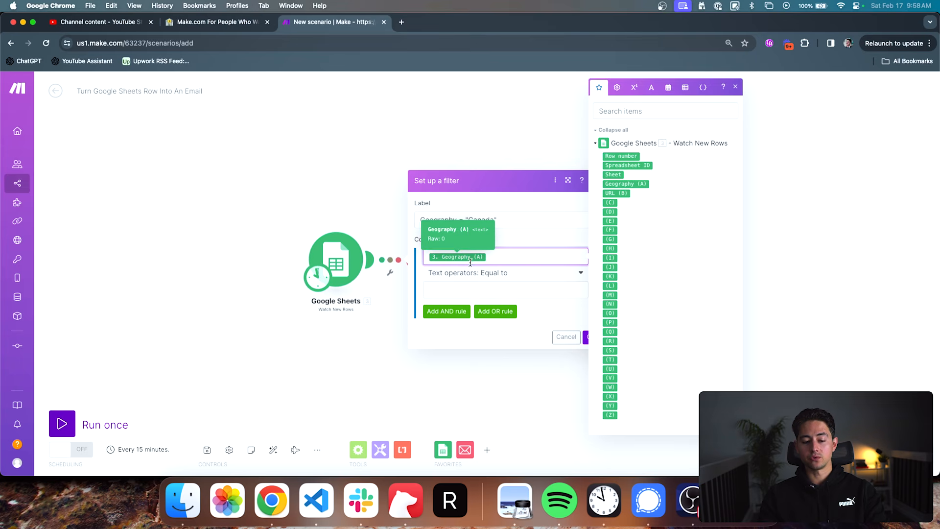
left_click(472, 288)
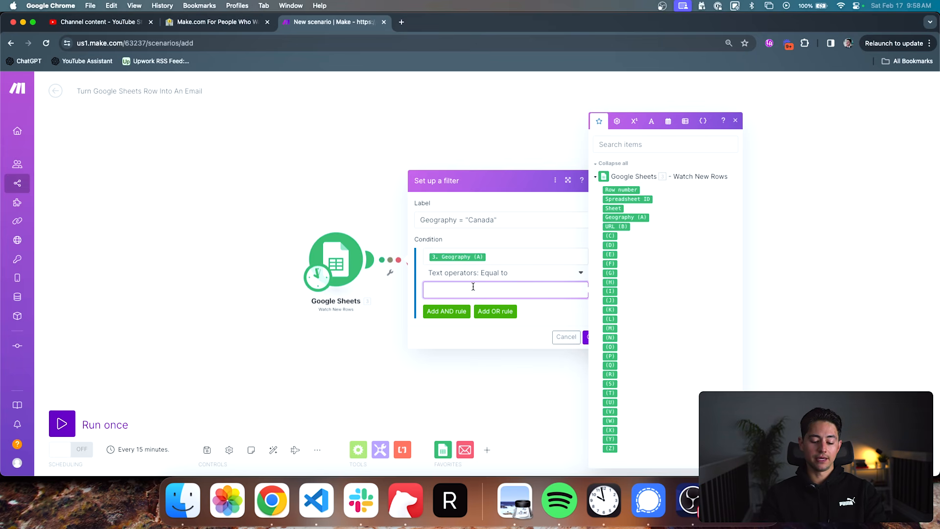
type("Canada")
left_click(512, 231)
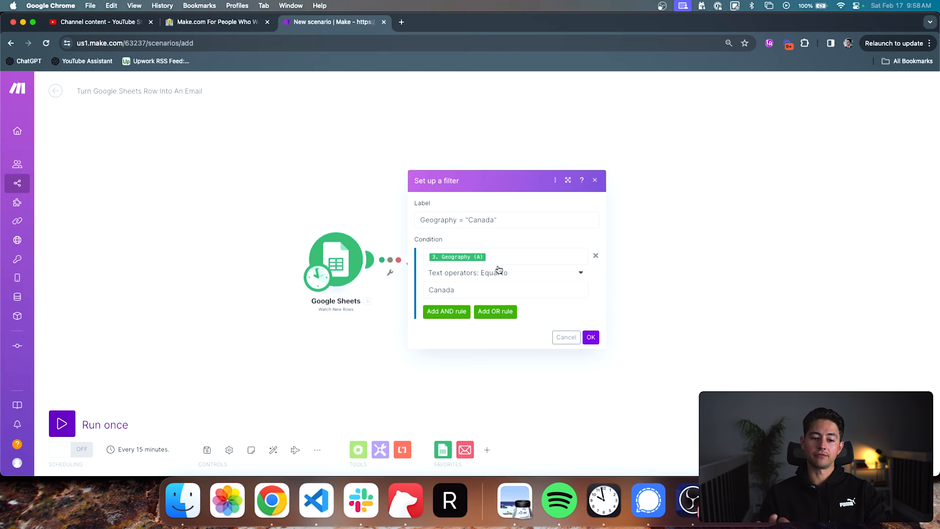
left_click_drag(470, 286, 410, 292)
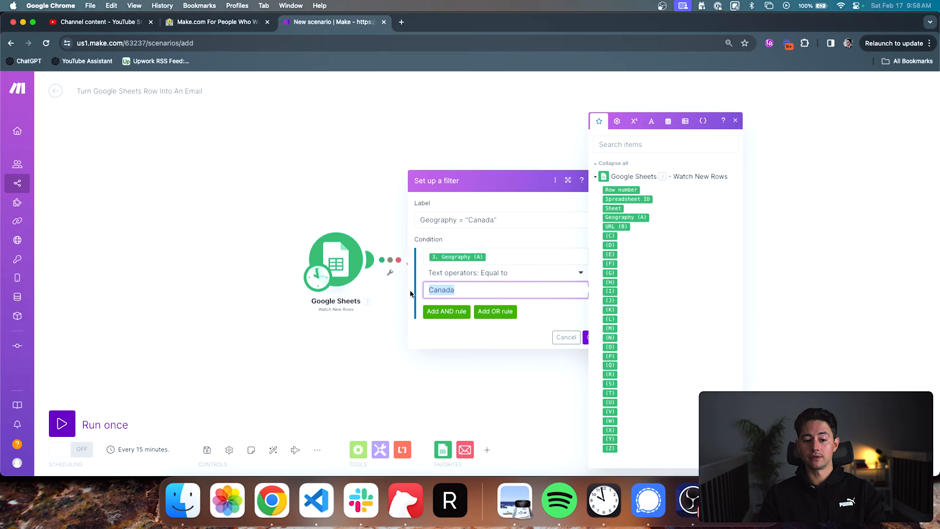
left_click(552, 310)
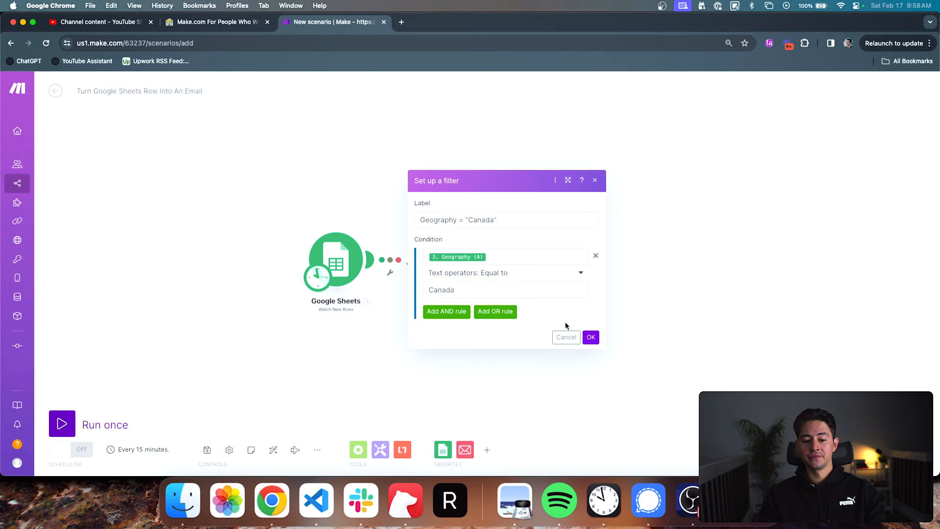
- Try adding an AND rule and an OR rule to the filter condition, removing each one again
left_click(446, 311)
left_click(595, 292)
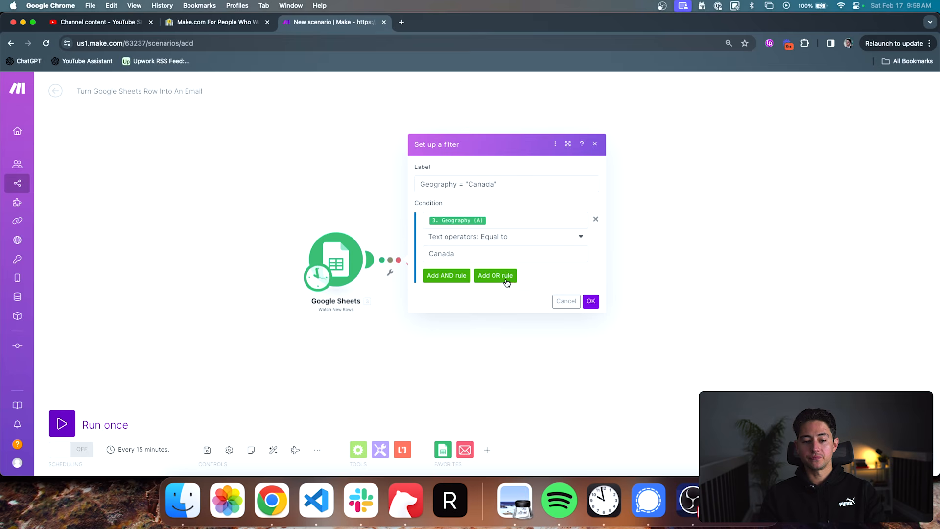
left_click(496, 276)
left_click(596, 302)
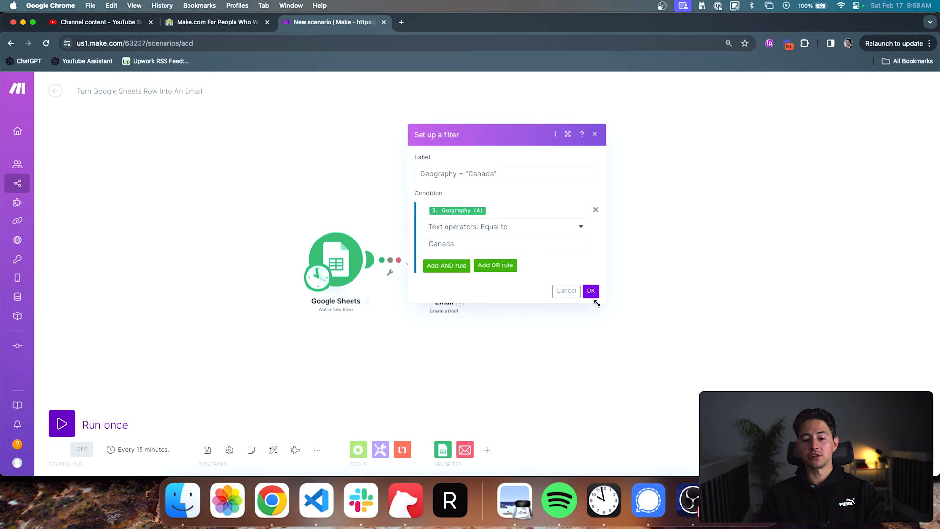
- Save the filter and move the Email module farther away from the Google Sheets module
left_click(595, 296)
scroll(395, 283, "up", 3)
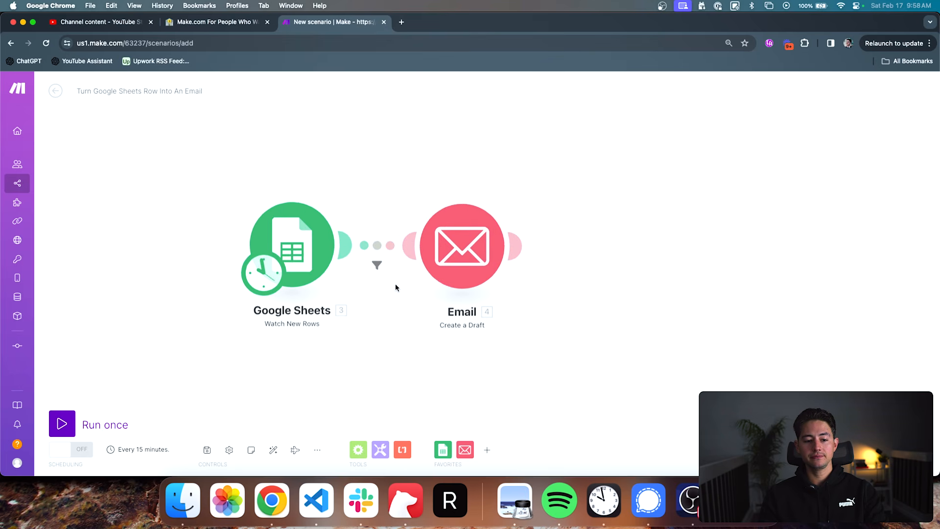
left_click_drag(394, 285, 425, 286)
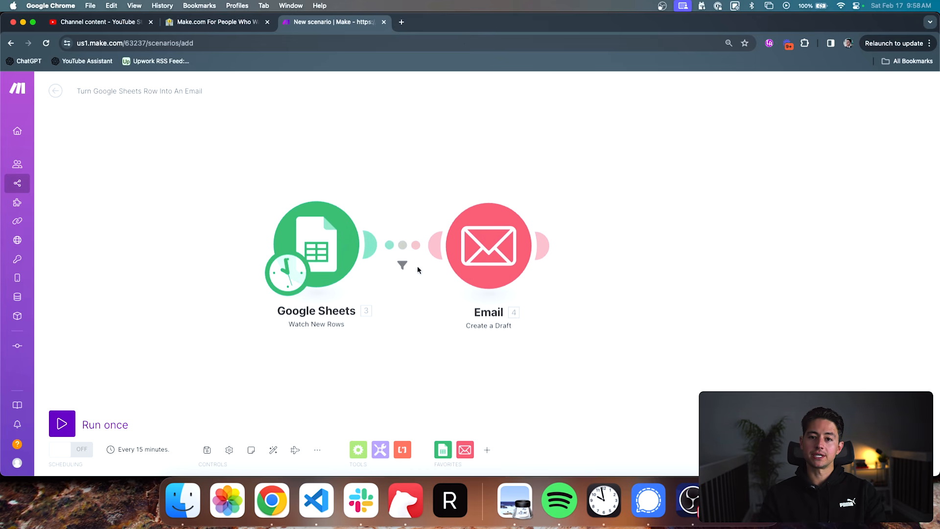
left_click_drag(461, 250, 485, 248)
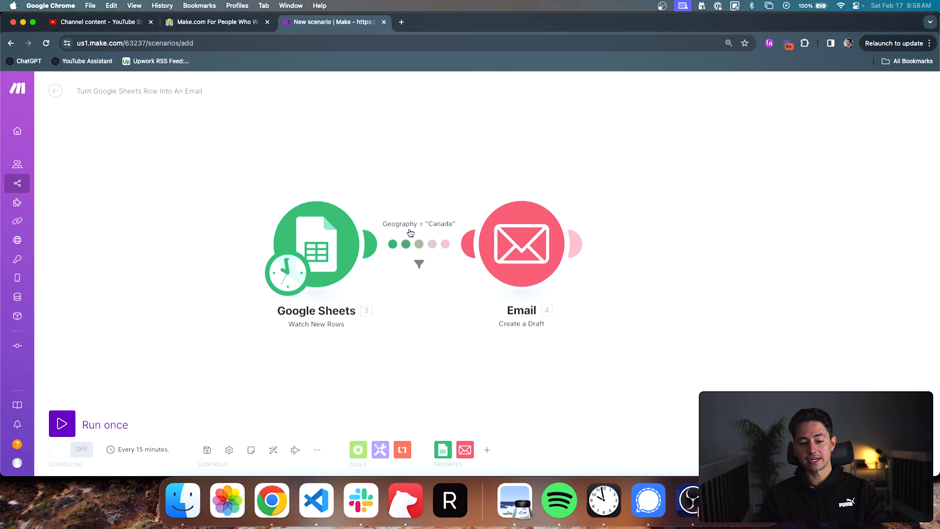
scroll(418, 238, "down", 3)
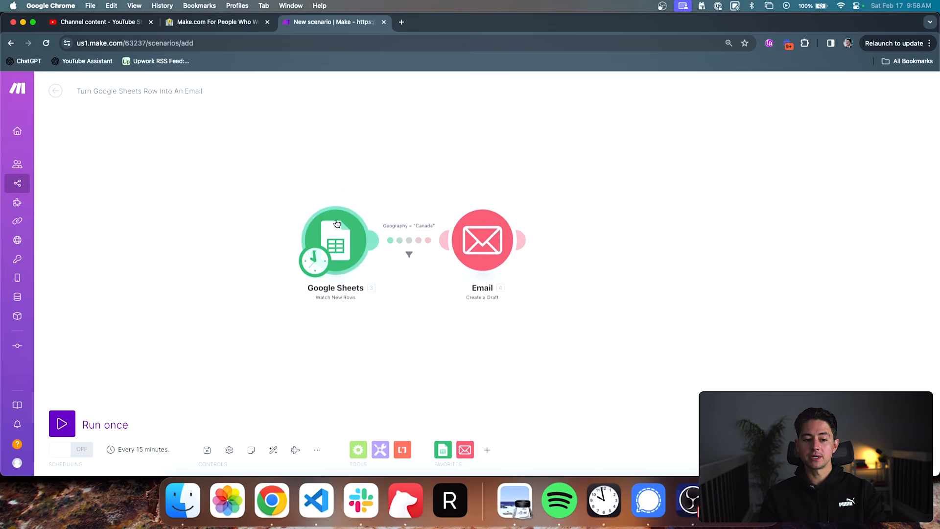
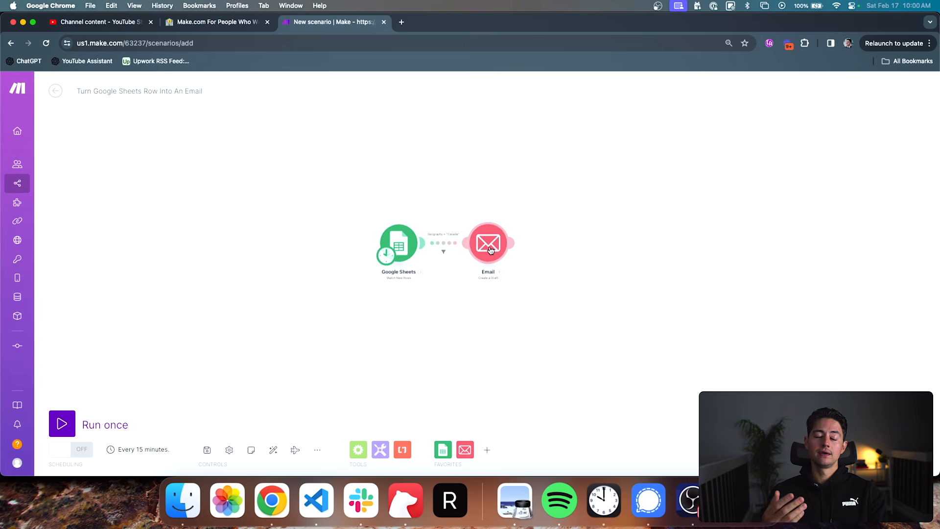
- Open the Email module's settings and bring up the mappable Google Sheets values for its Subject
scroll(450, 234, "up", 2)
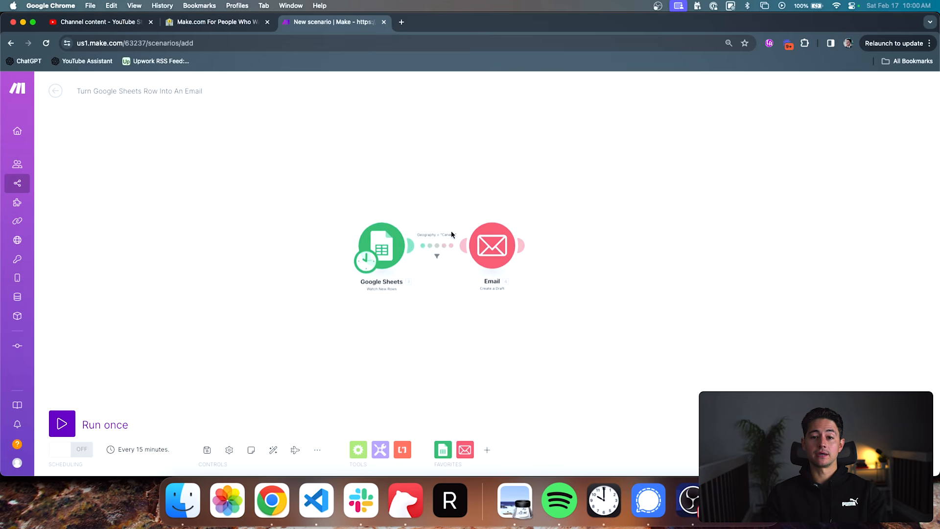
scroll(451, 231, "up", 2)
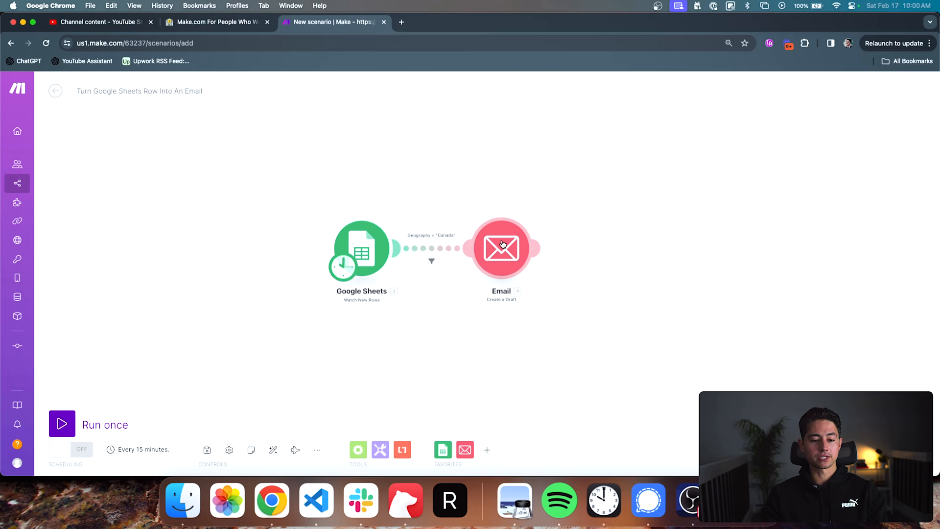
left_click_drag(503, 244, 505, 246)
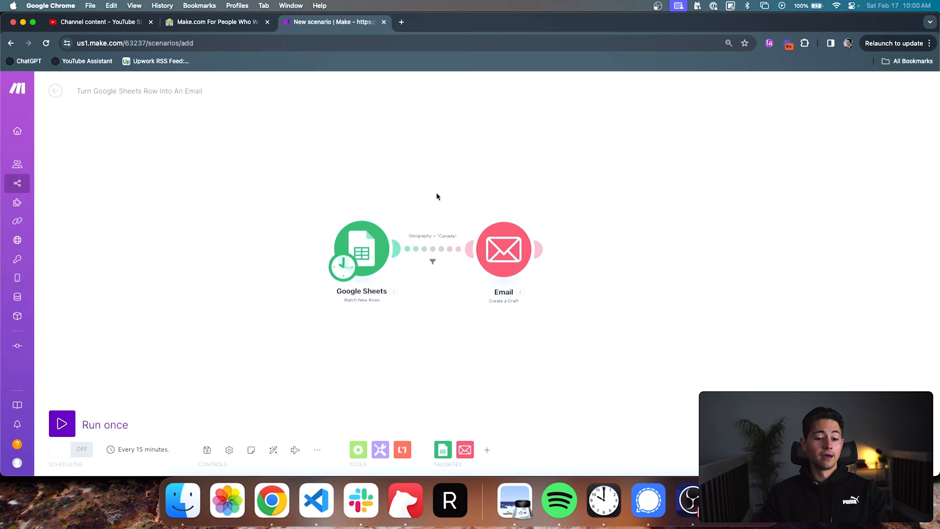
left_click(489, 242)
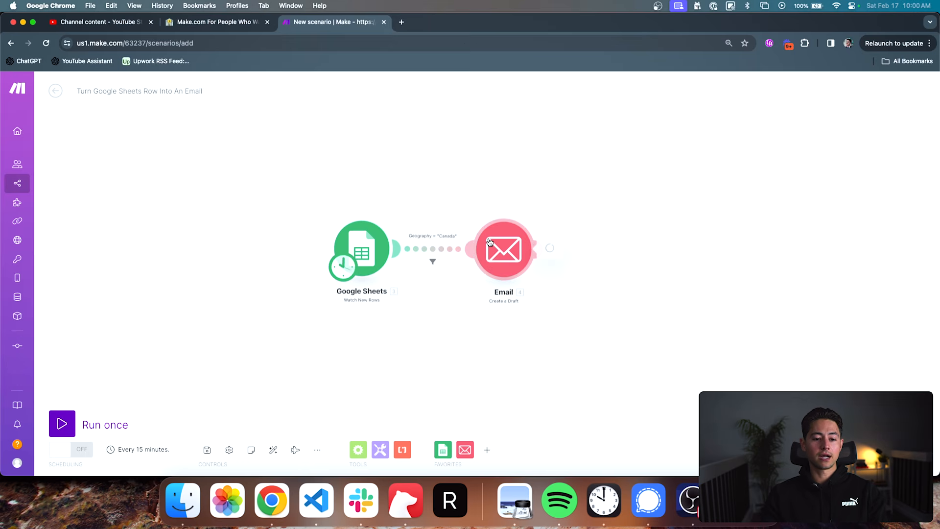
left_click(588, 259)
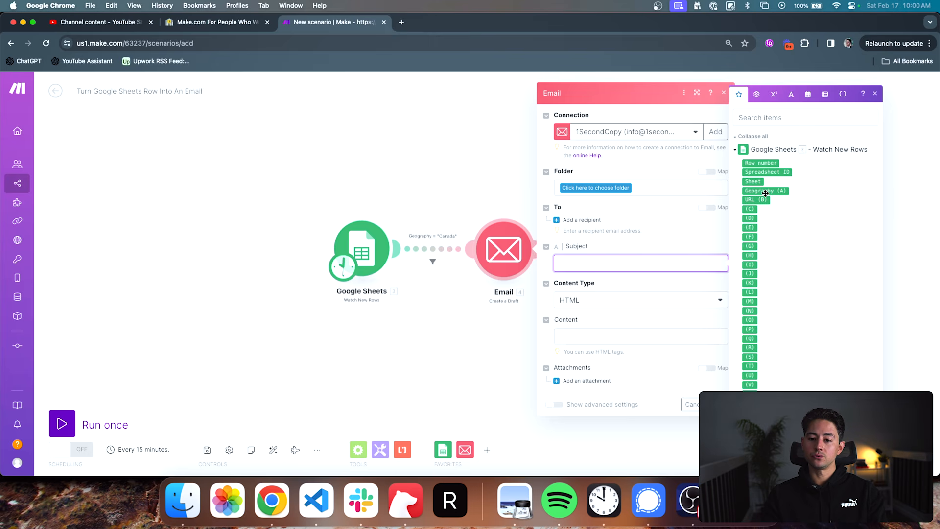
mouse_move(764, 193)
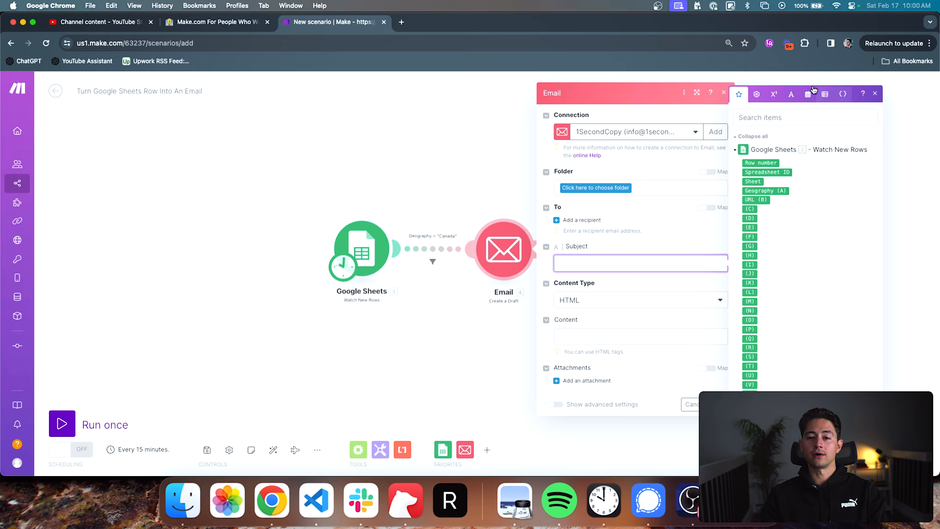
- Show the general functions for the Subject and try inserting a pair of parentheses, removing it again
left_click(756, 93)
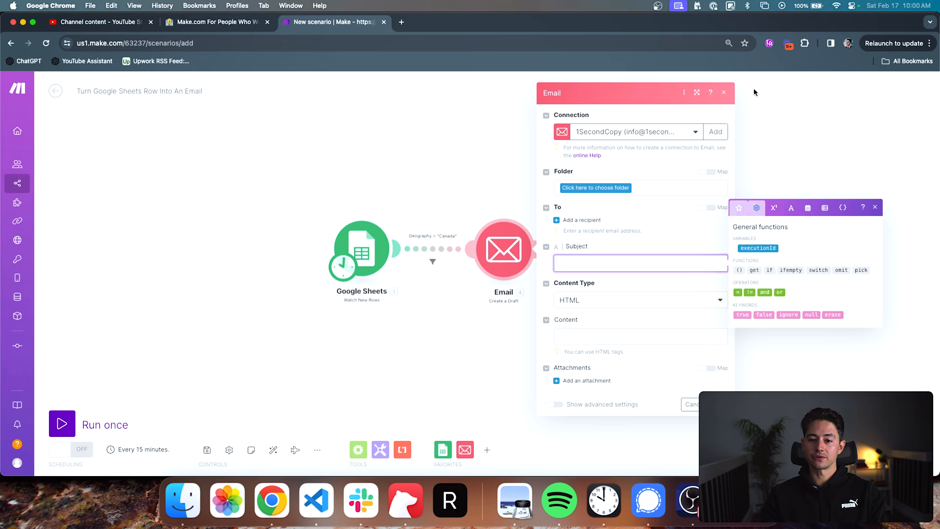
left_click(740, 271)
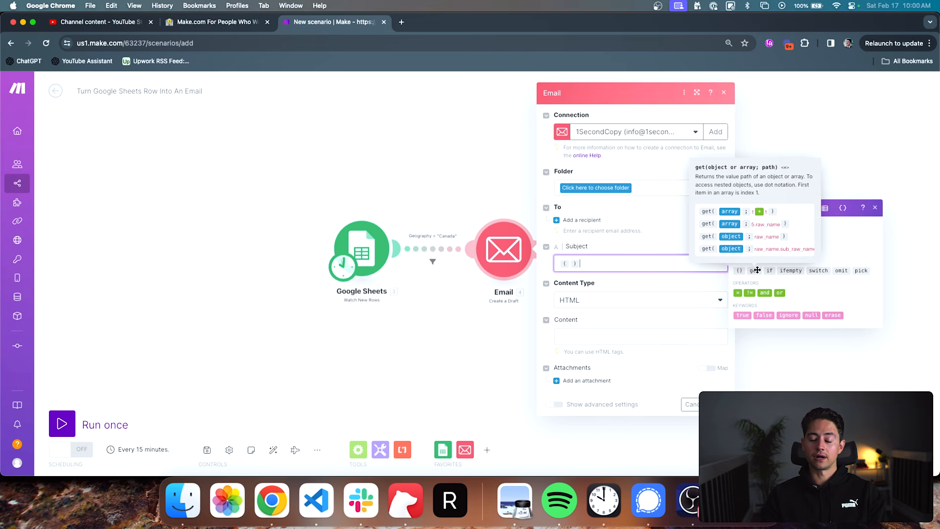
key("BackSpace")
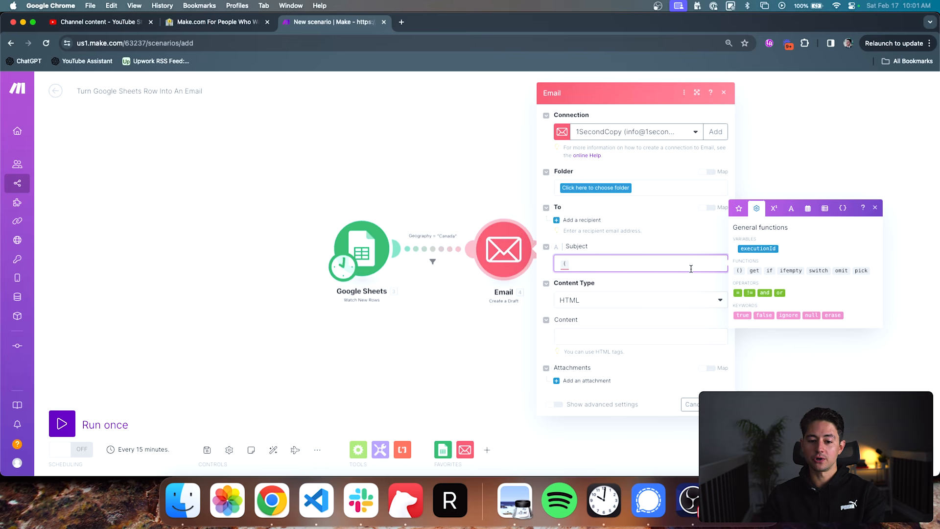
key("BackSpace")
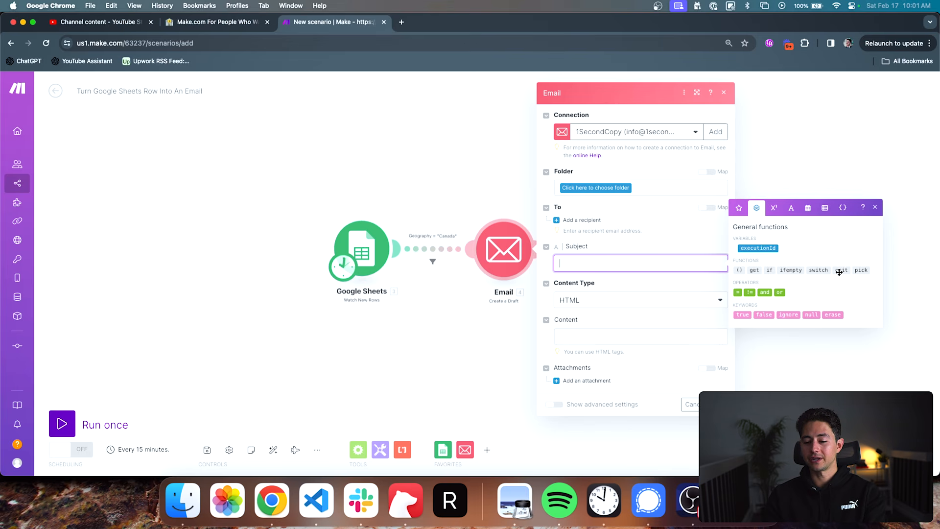
mouse_move(859, 270)
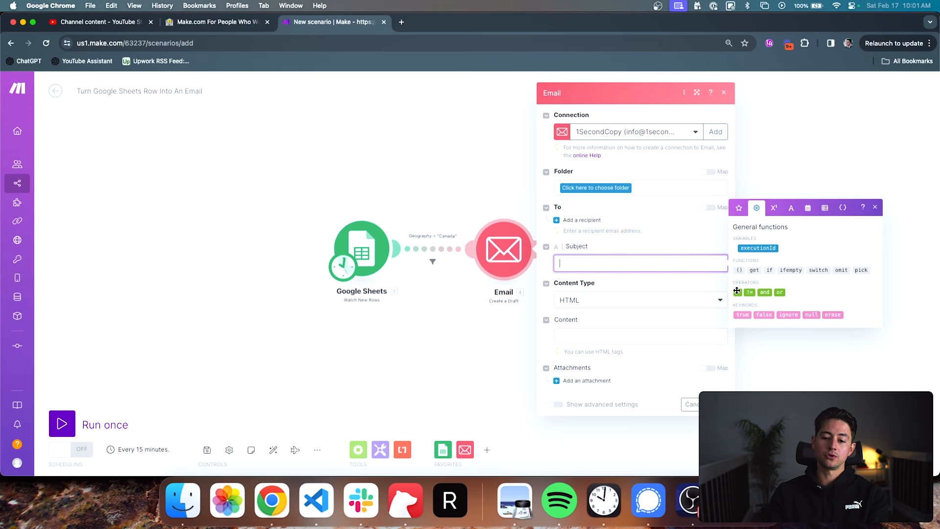
- Build an if formula in the Subject that returns true when Geography (A) = "Canada" and false otherwise
left_click(769, 270)
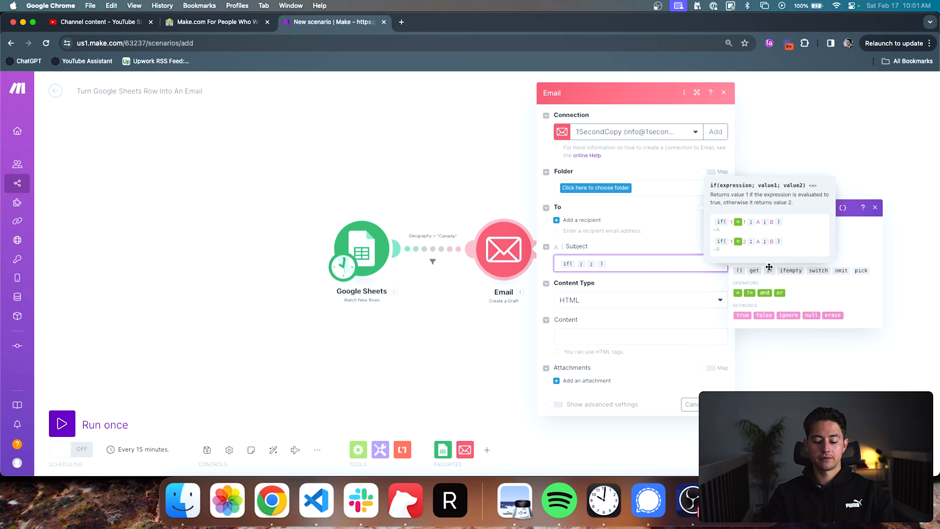
left_click(738, 208)
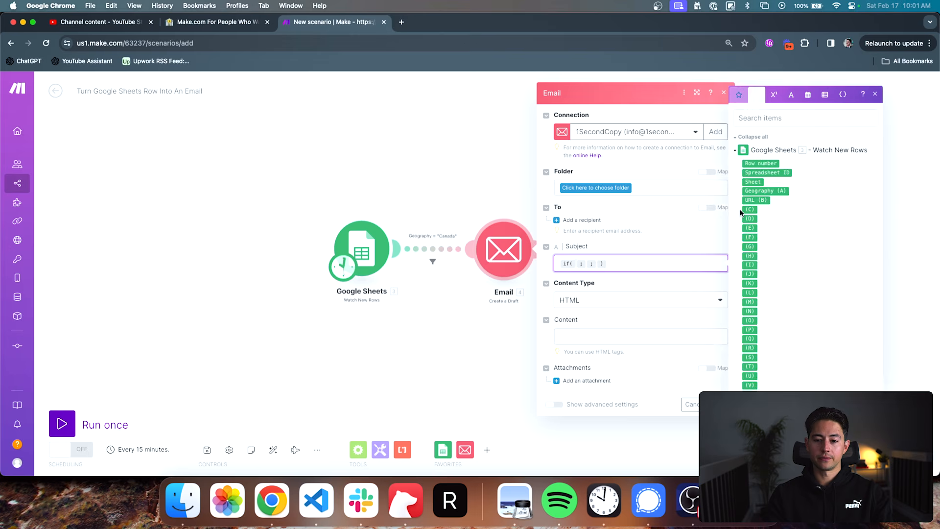
left_click(763, 190)
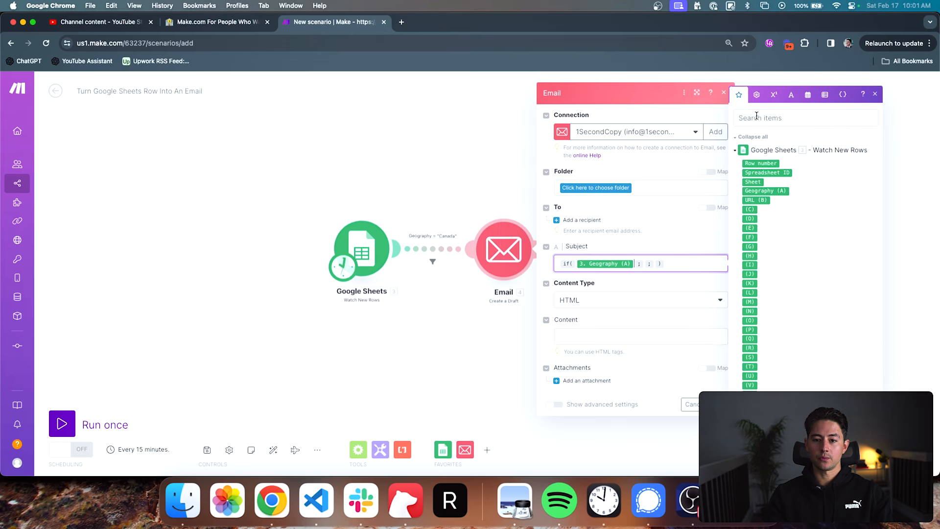
left_click(757, 93)
left_click(738, 292)
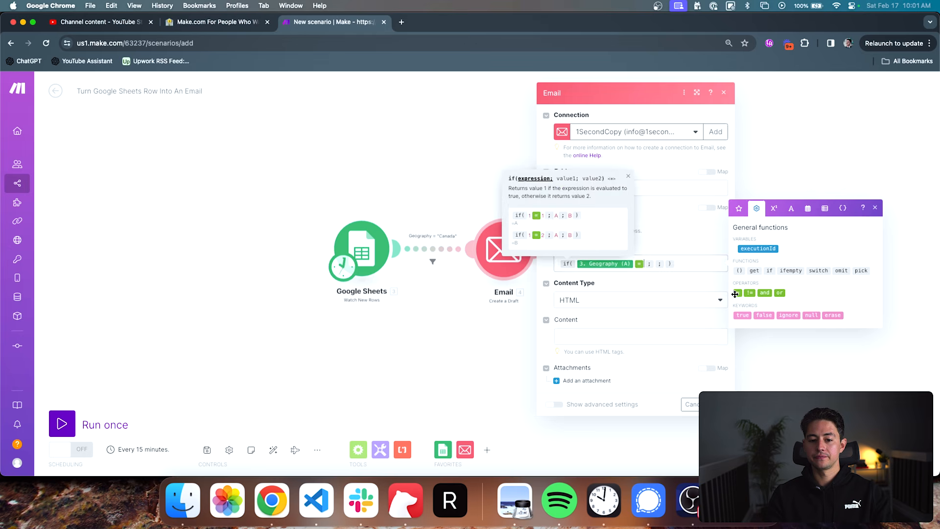
type("\"Canada\"")
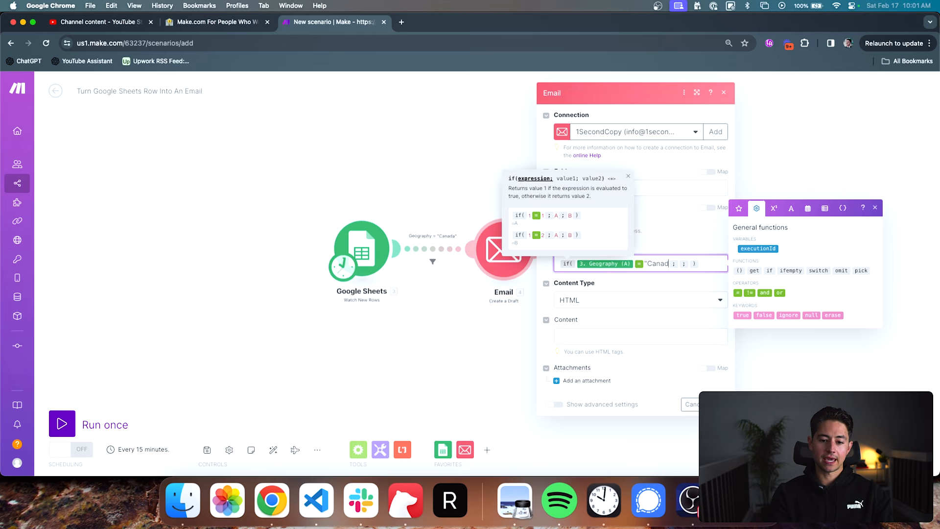
key("Right")
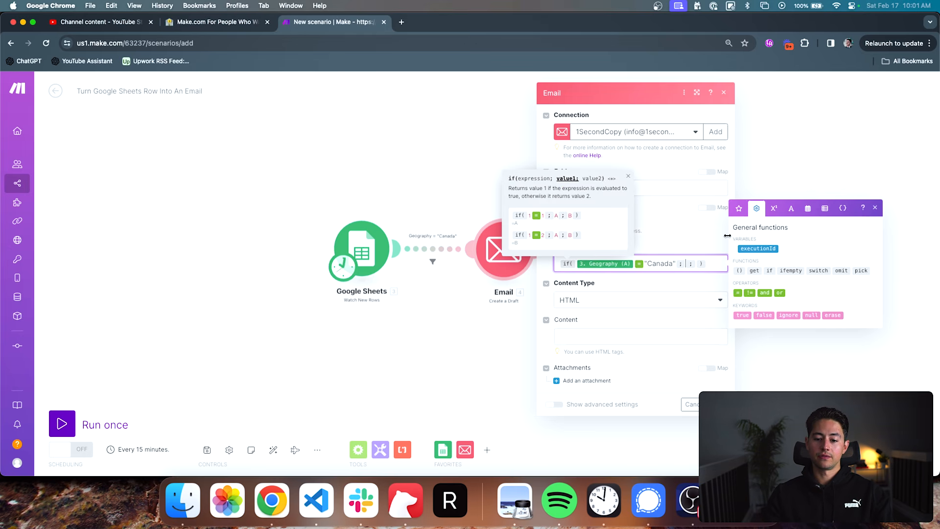
left_click(742, 315)
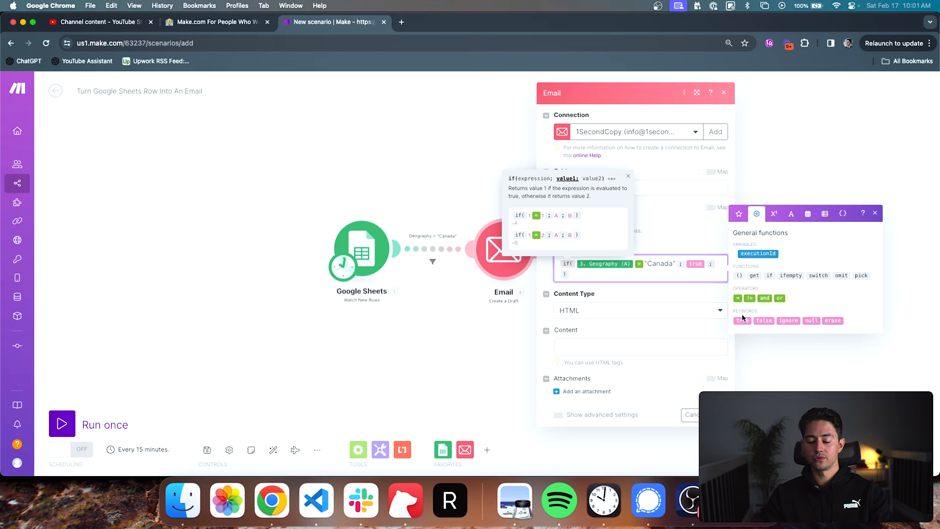
left_click(763, 320)
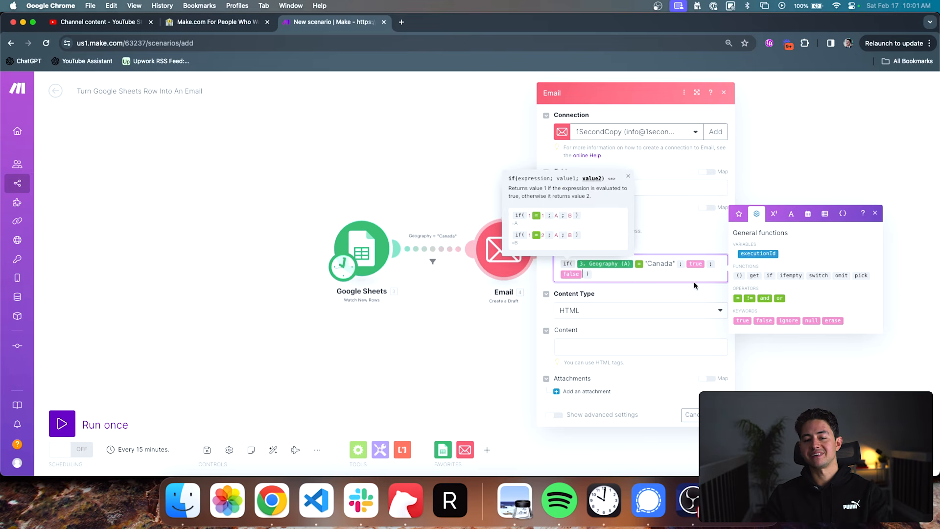
- Clear the whole if formula from the Subject
key("super+a")
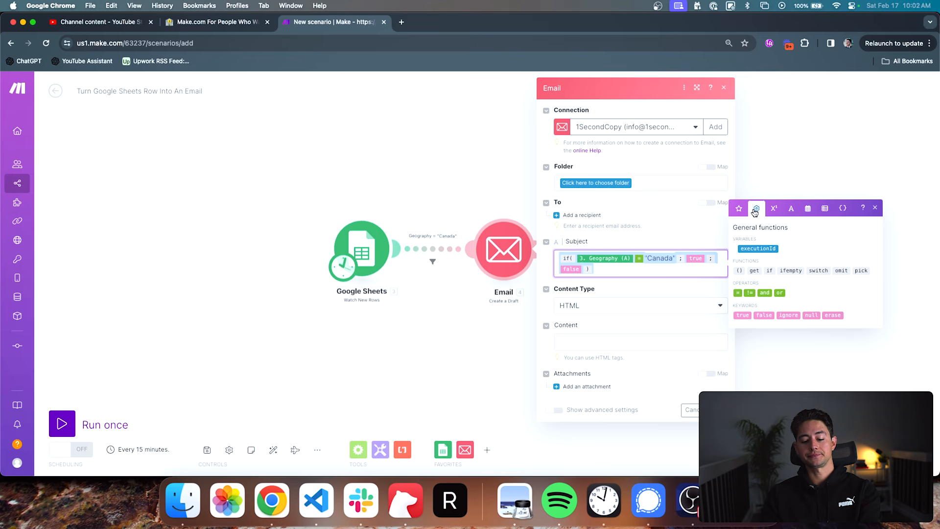
key("BackSpace")
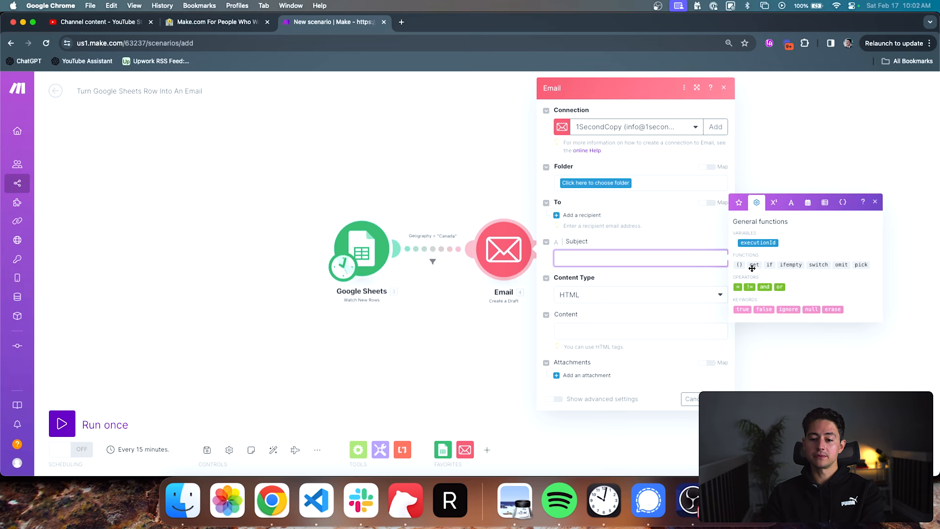
mouse_move(752, 266)
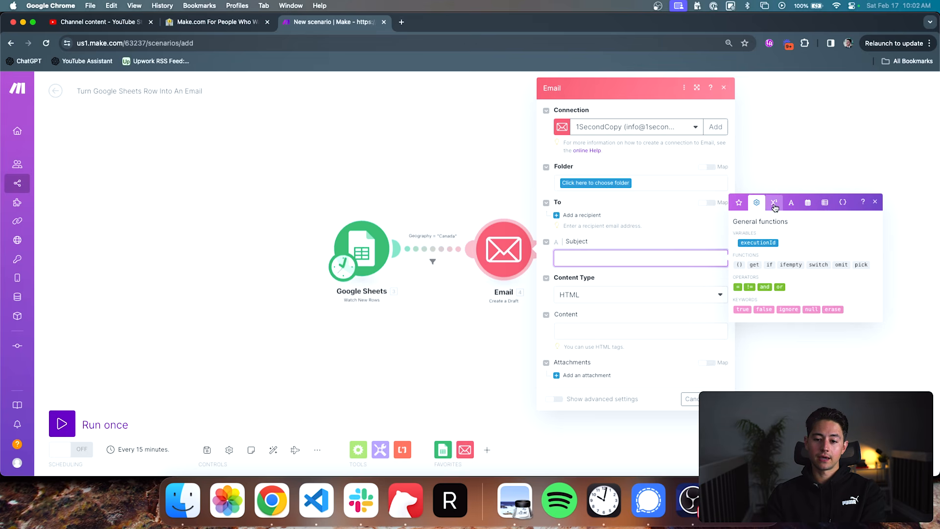
- Try the math variable pi in the Subject, remove it again, and display the text and binary functions
left_click(773, 206)
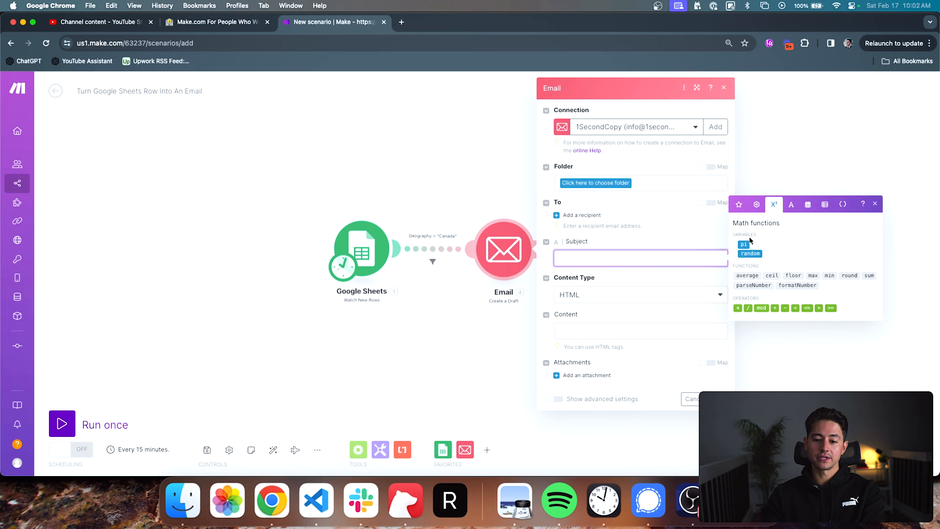
left_click(747, 243)
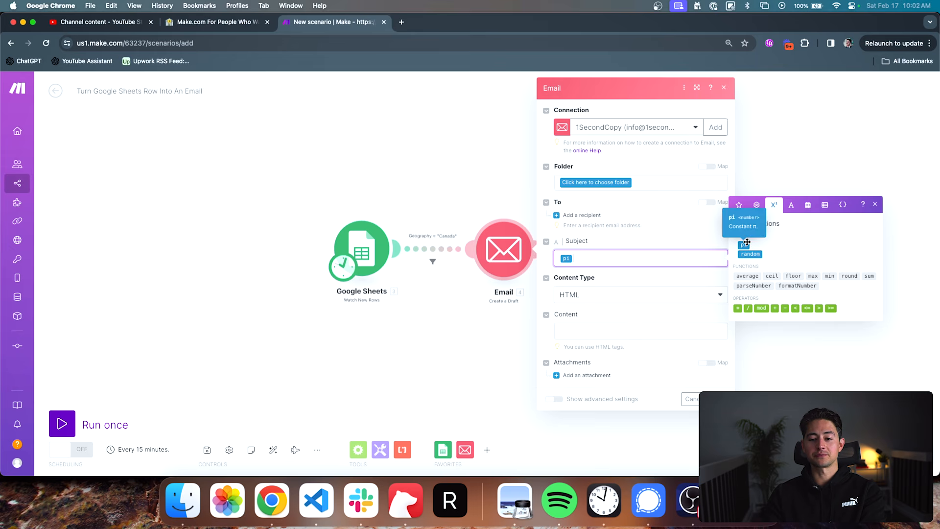
key("XF86AudioRaiseVolume")
key("XF86AudioRaiseVolume")
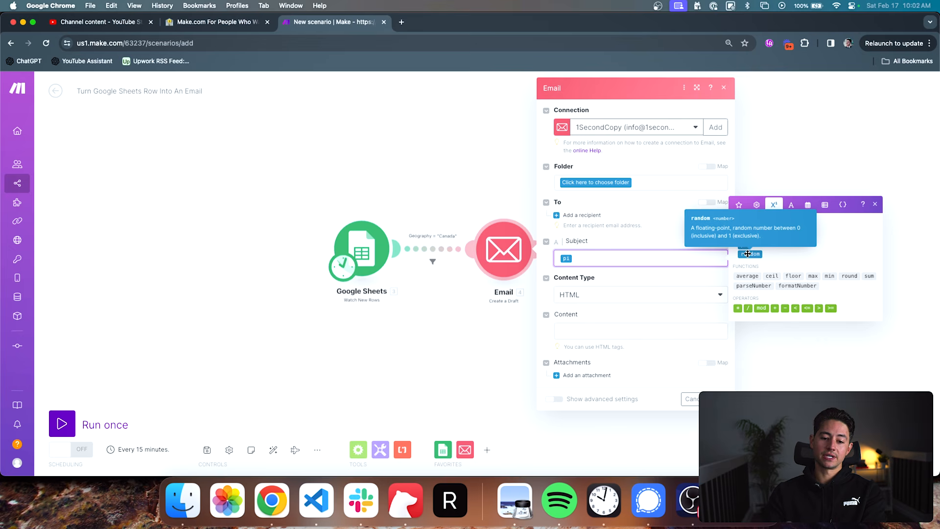
key("BackSpace")
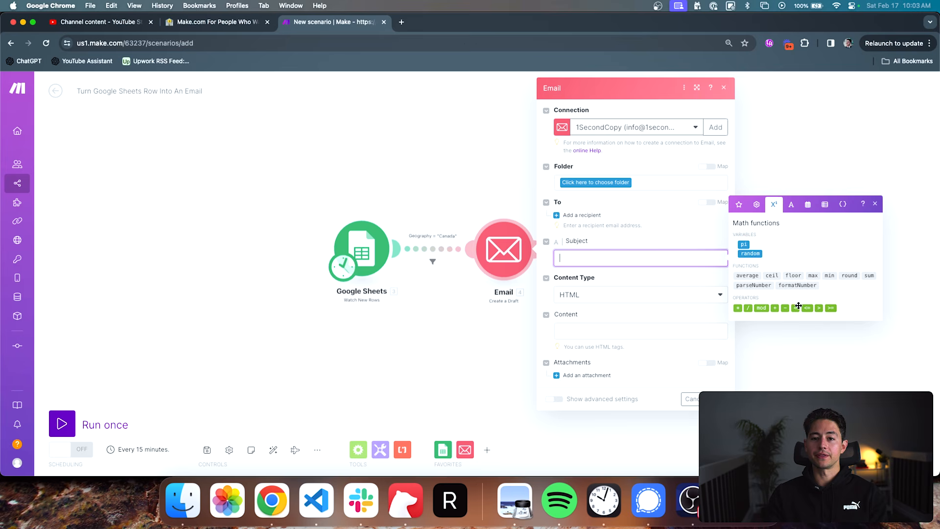
left_click(792, 204)
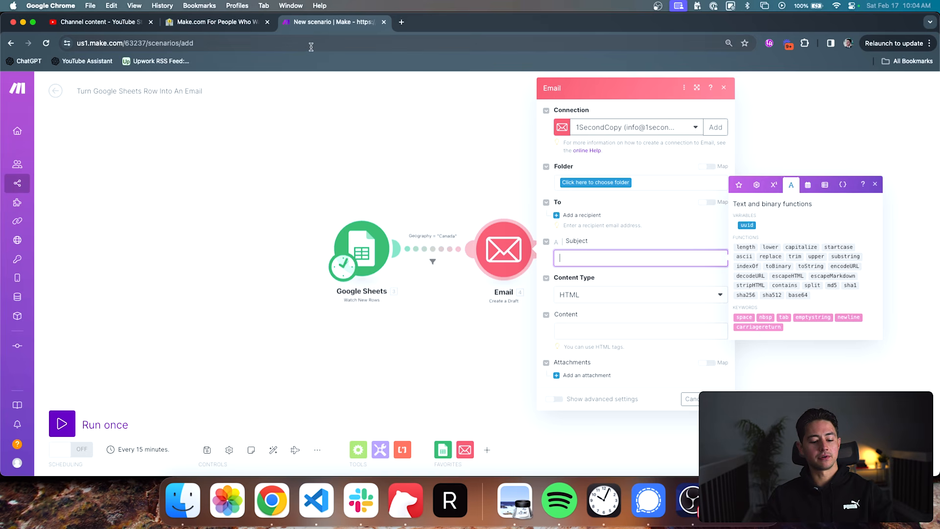
- Write the mixed-case example address .com/hello-how-are-You-Doing in a new browser tab without loading it
left_click(402, 22)
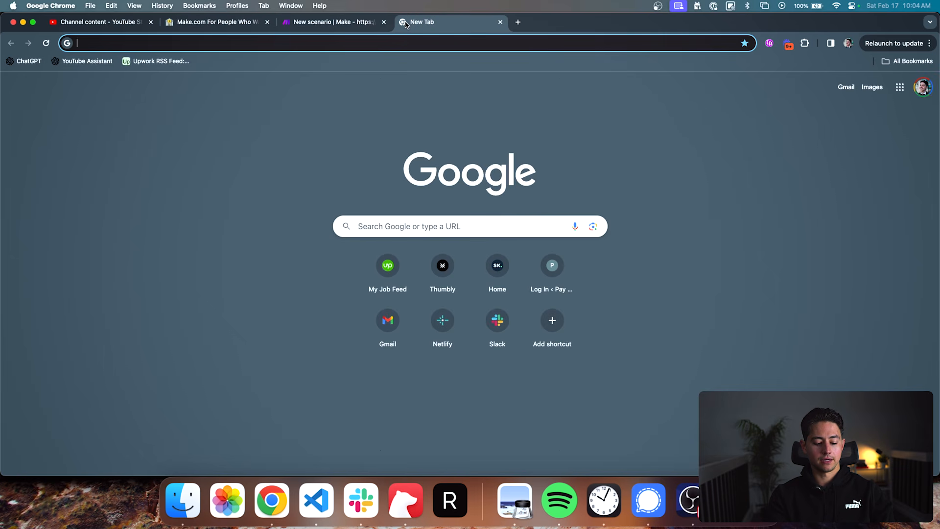
type(".com/hel")
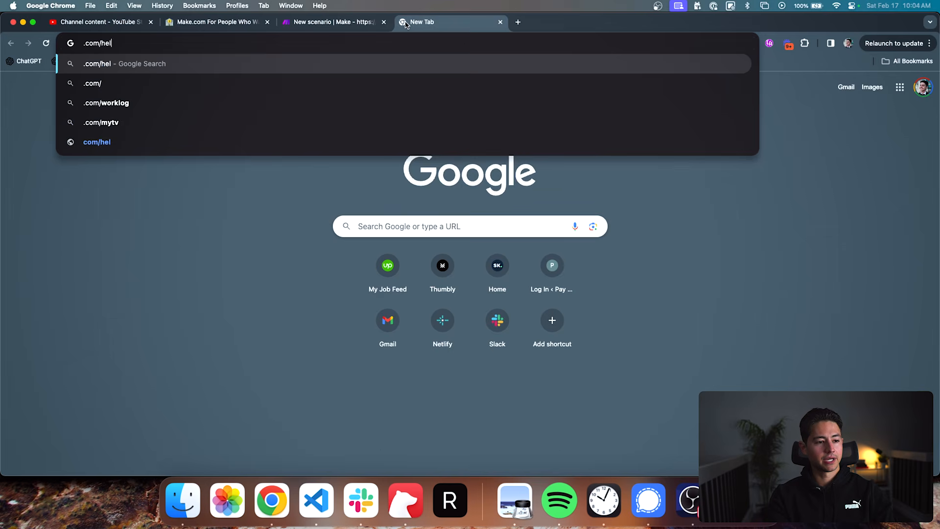
type("lo-how-are-you-")
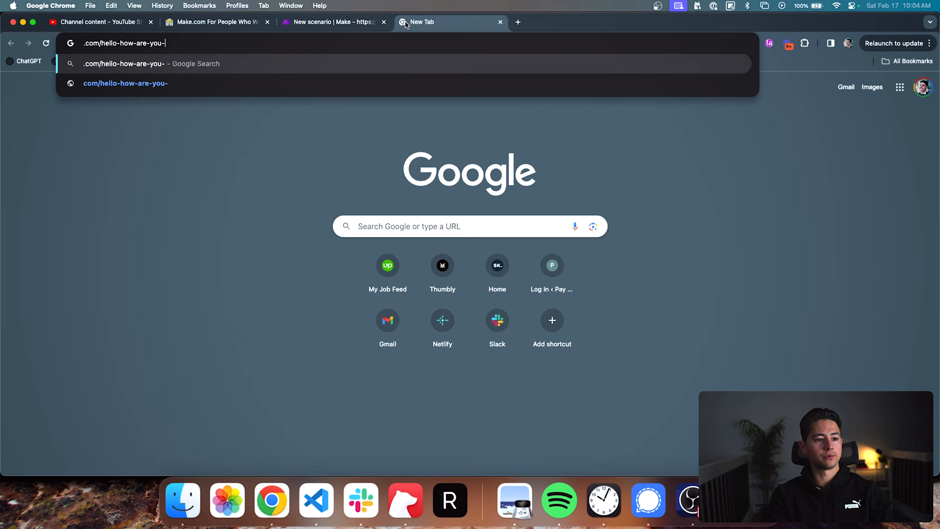
type("doing")
key("BackSpace")
type("Doing")
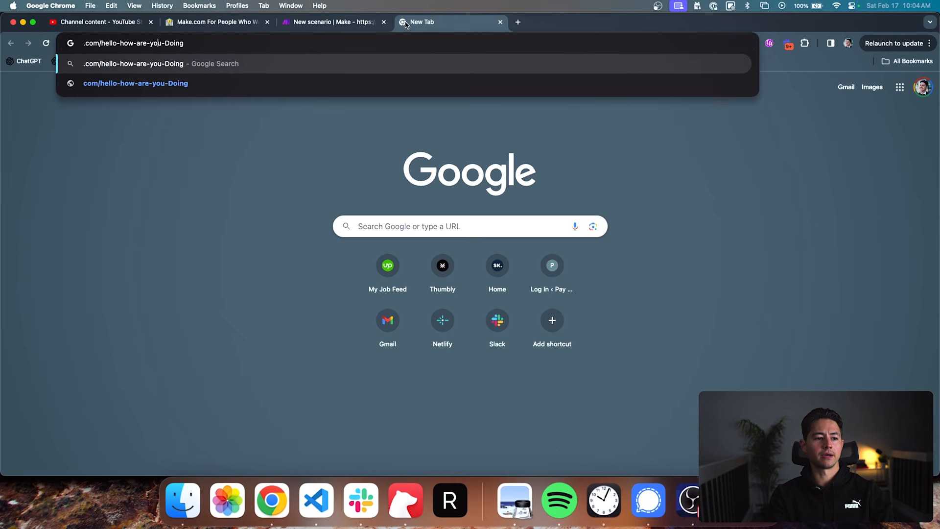
key("Left")
key("BackSpace")
type("Y")
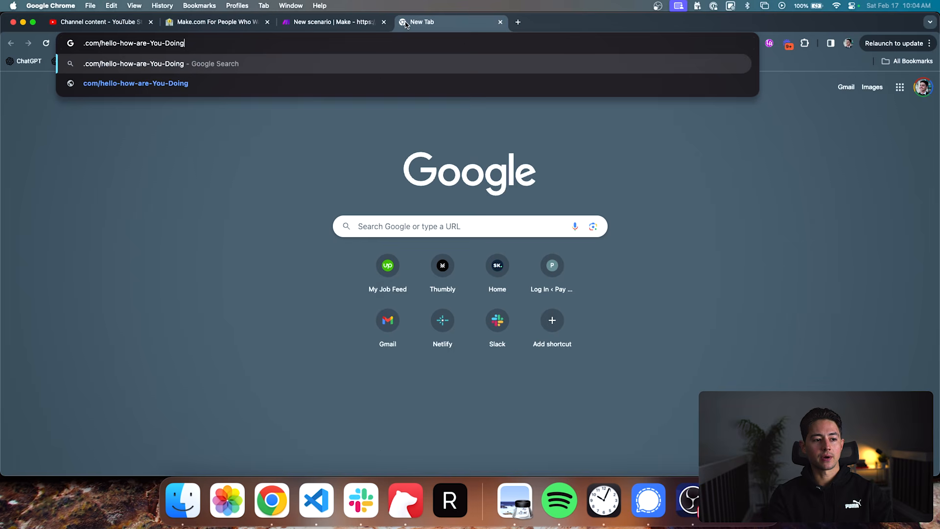
- Replace the example address with lower(URL) and return to the scenario's browser tab
key("super+a")
type("lower(")
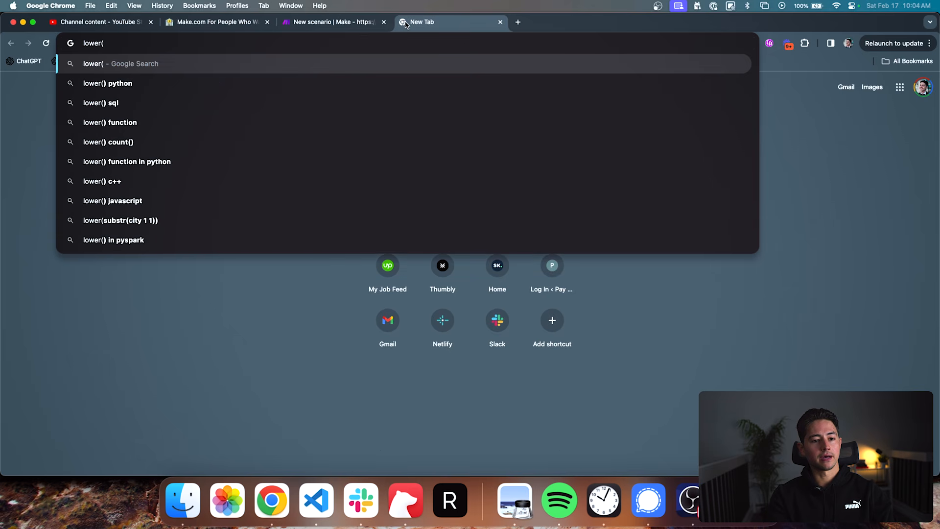
type("URL)")
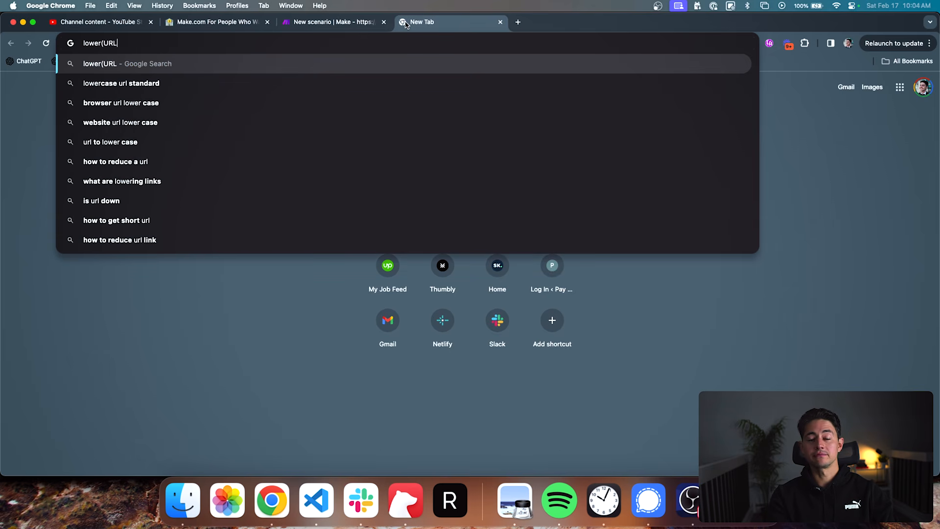
key("super+a")
key("ctrl+shift+Tab")
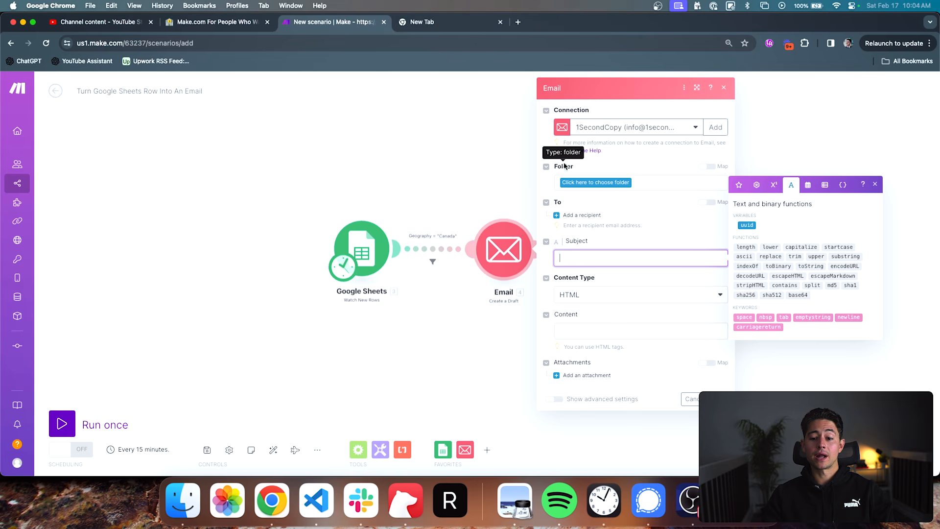
- Build a replace formula in the Subject that swaps the space keyword for "-" in the text "this is my Url"
mouse_move(760, 254)
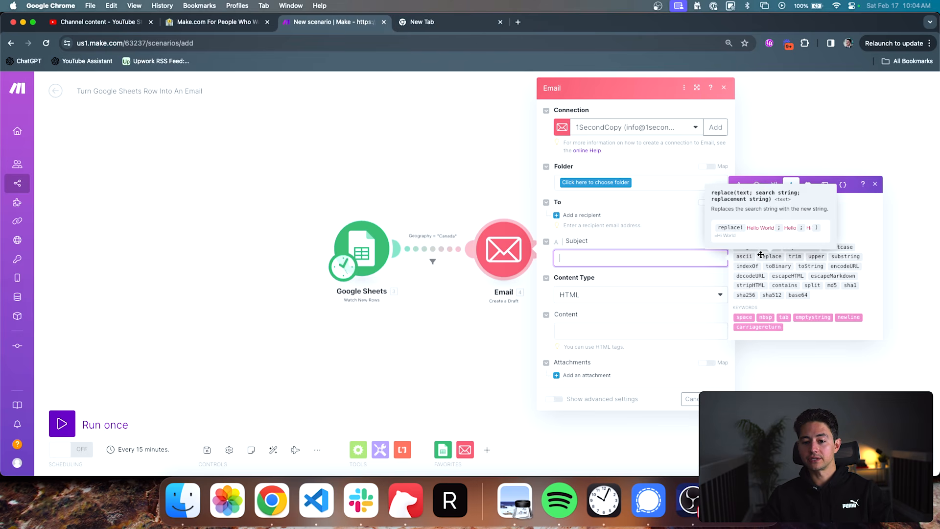
left_click(761, 254)
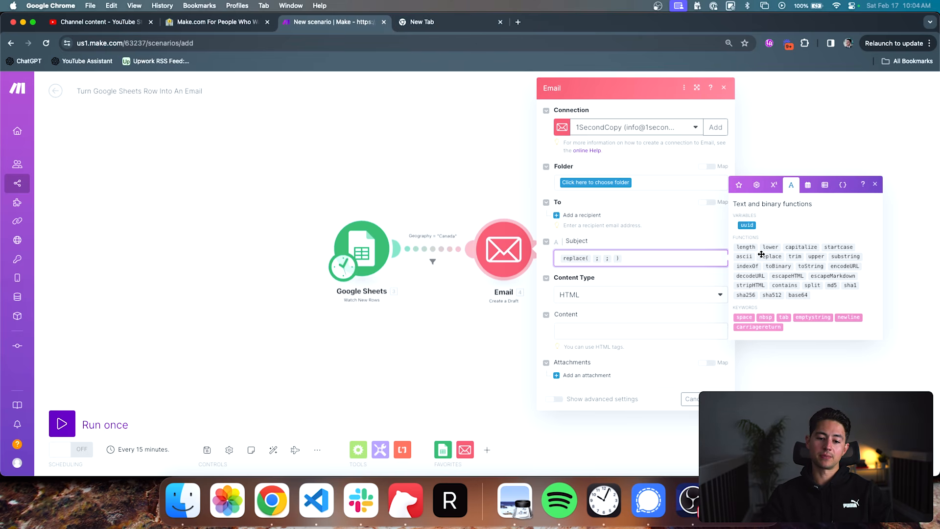
type("this is my Url")
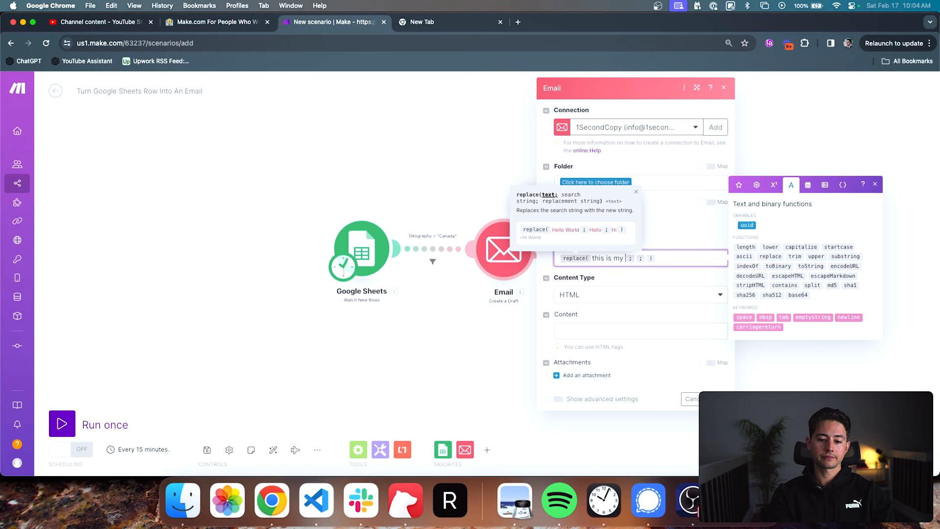
key("Tab")
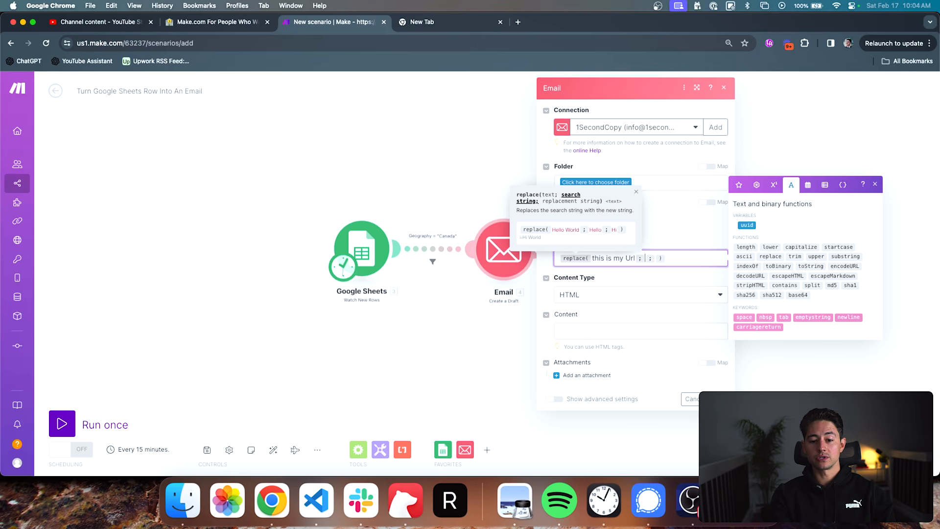
left_click(840, 318)
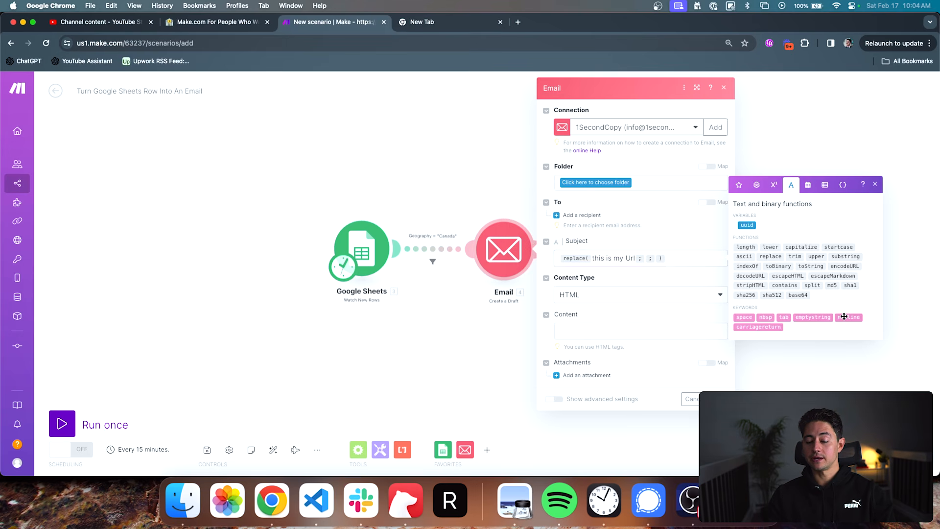
key("BackSpace")
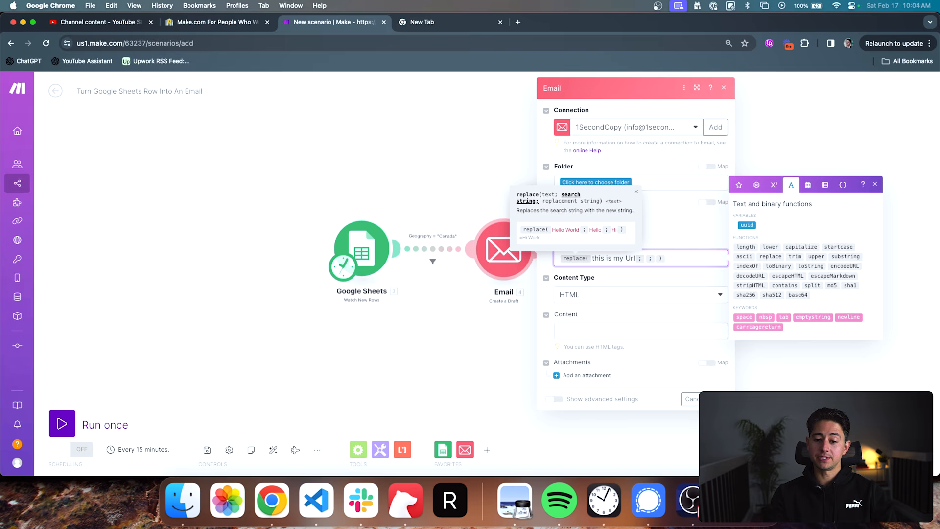
left_click(743, 318)
key("Right")
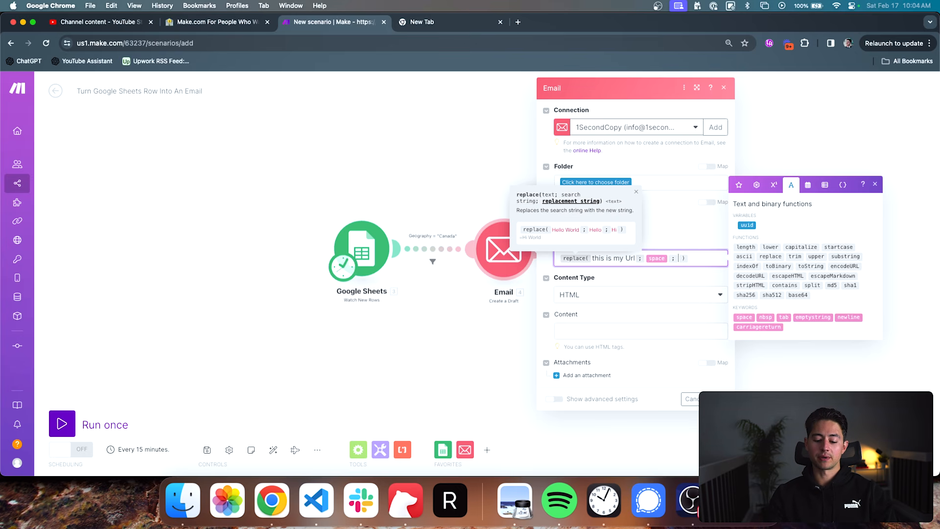
type("-")
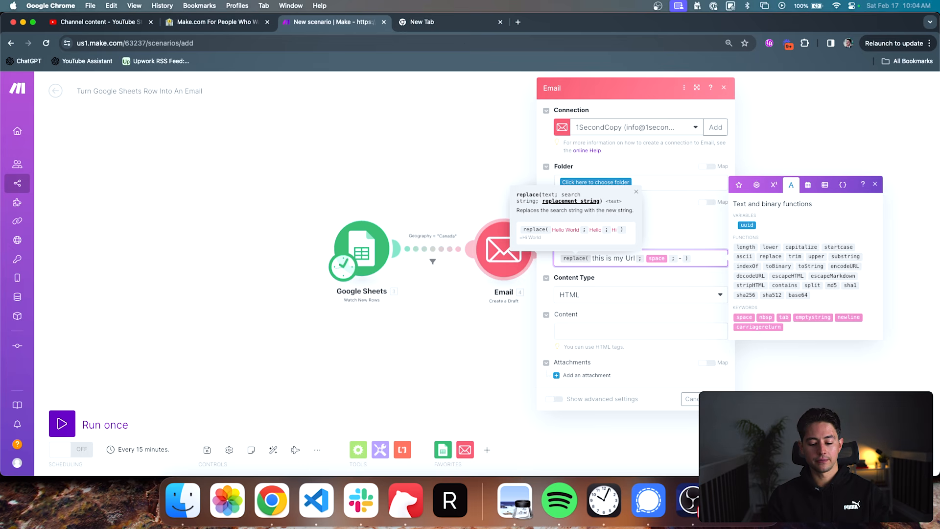
- Clear the replace formula from the Subject, then try the base64 function there and remove it again
key("super+a")
key("BackSpace")
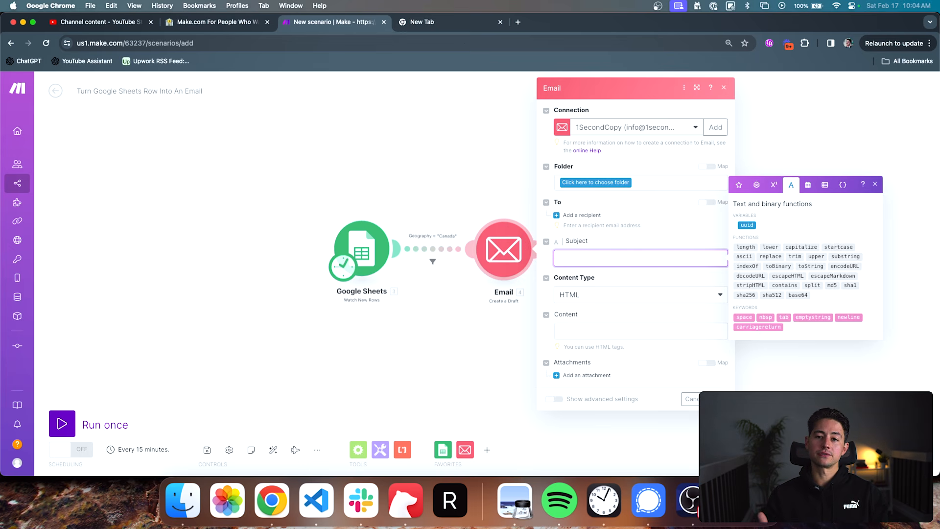
left_click(804, 295)
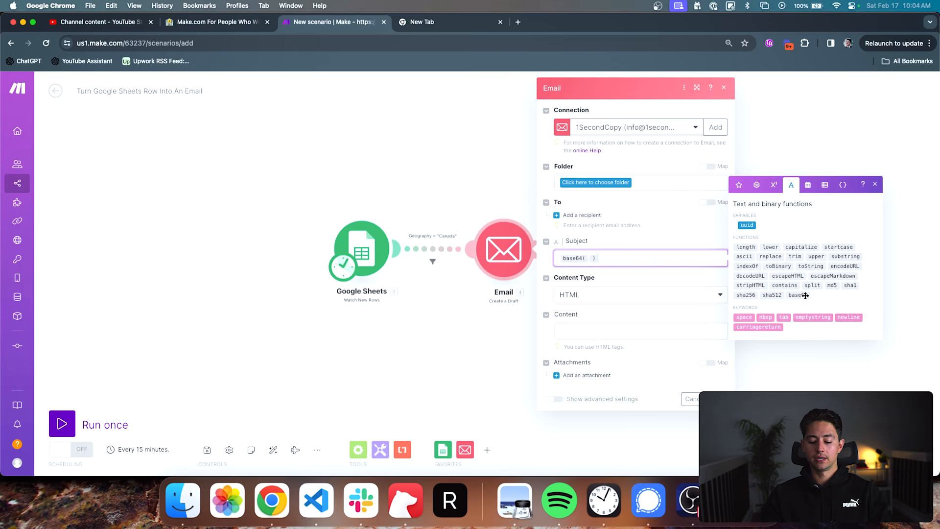
key("BackSpace")
key("BackSpace")
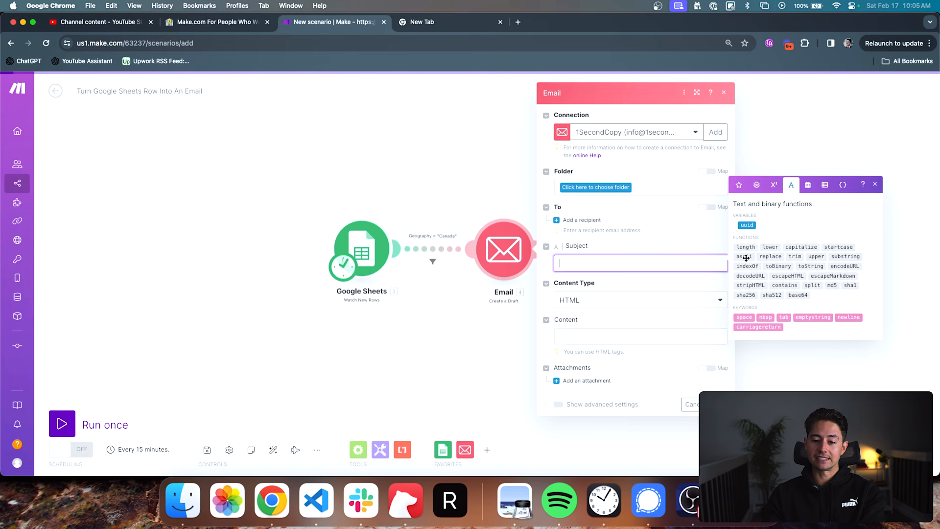
- Display the date and time functions, try the now variable in the Subject and remove it again
mouse_move(743, 258)
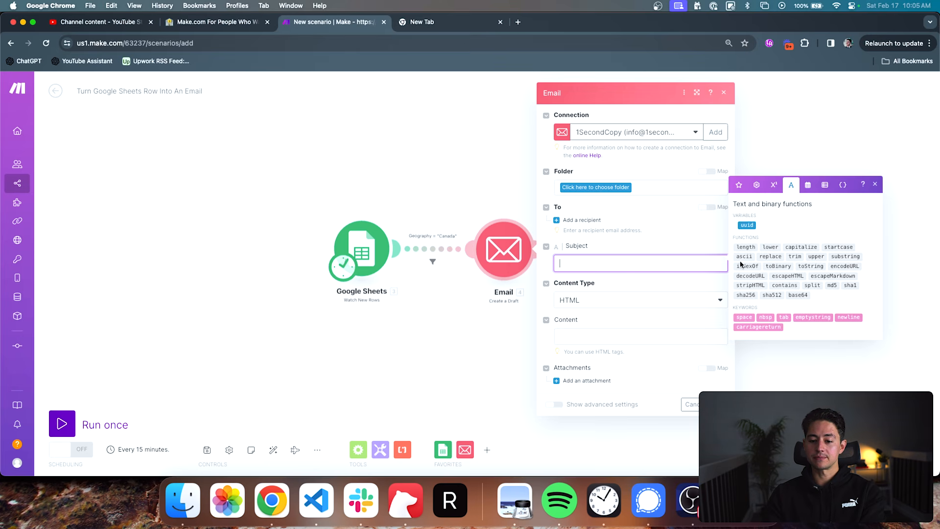
mouse_move(788, 248)
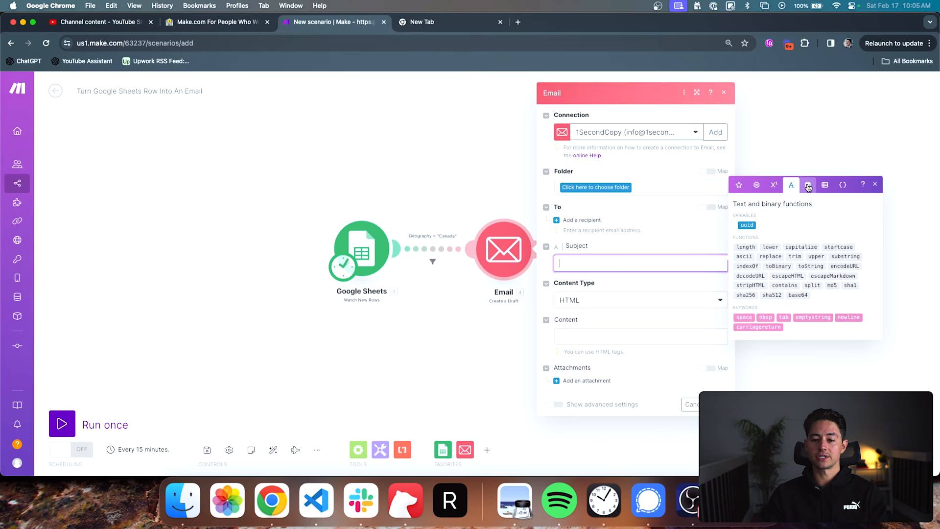
left_click(808, 187)
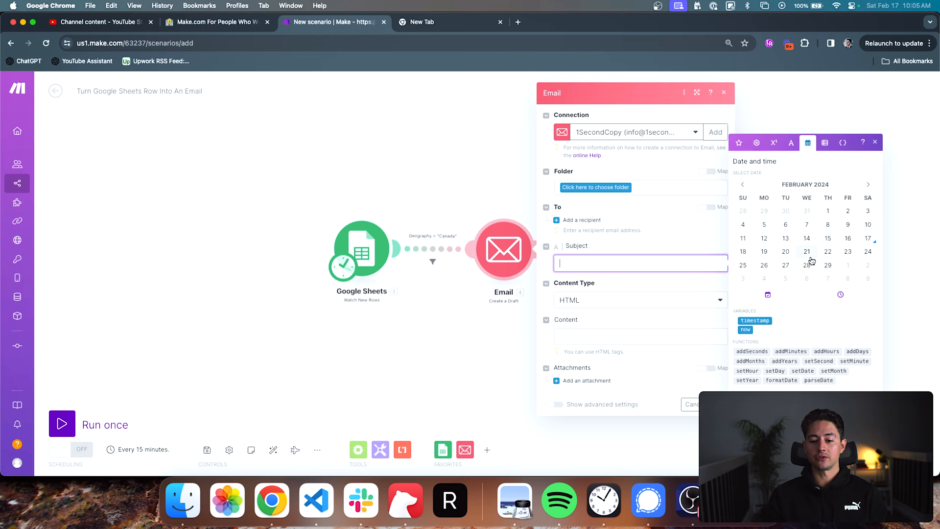
left_click(745, 328)
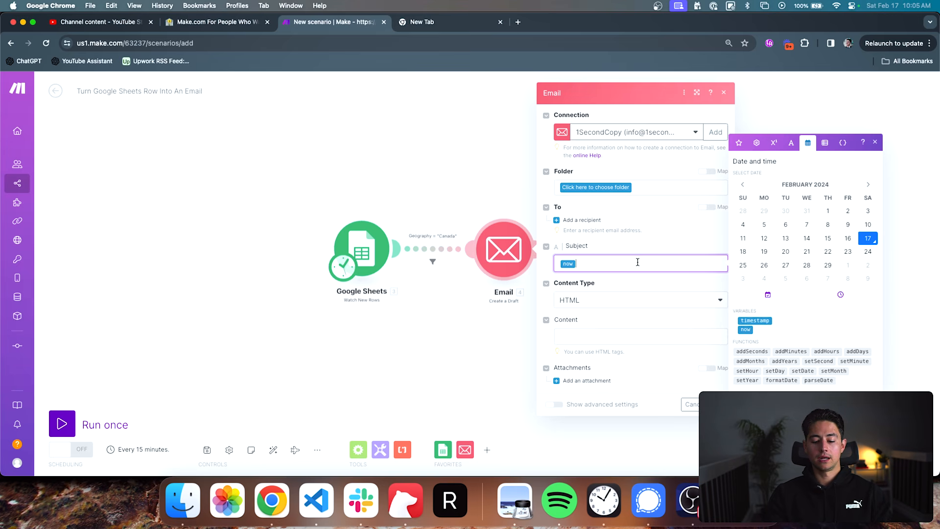
key("BackSpace")
- Write the example date "Saturday, Feb 17 10:05 AM" in the Subject, replace it with 02/17/2024, and clear the field
type("Saturday")
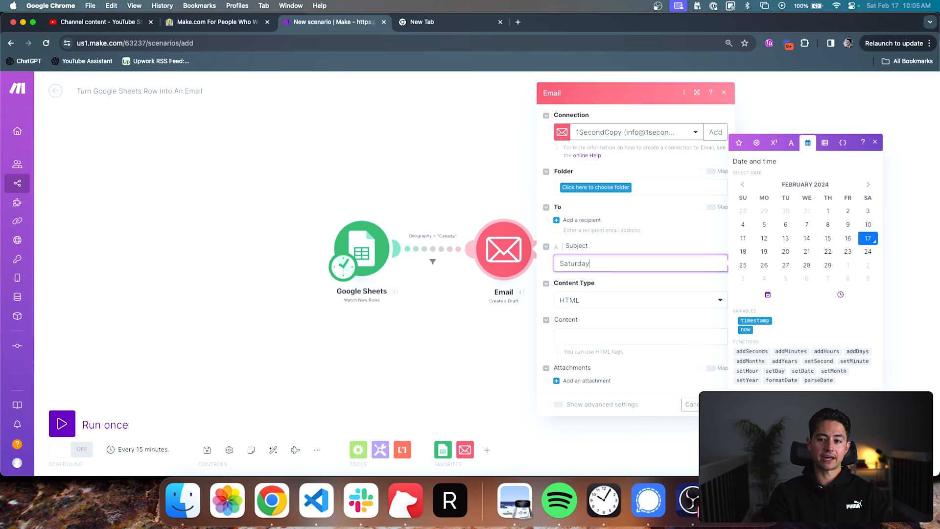
type(", Feb 17 10:05 AM")
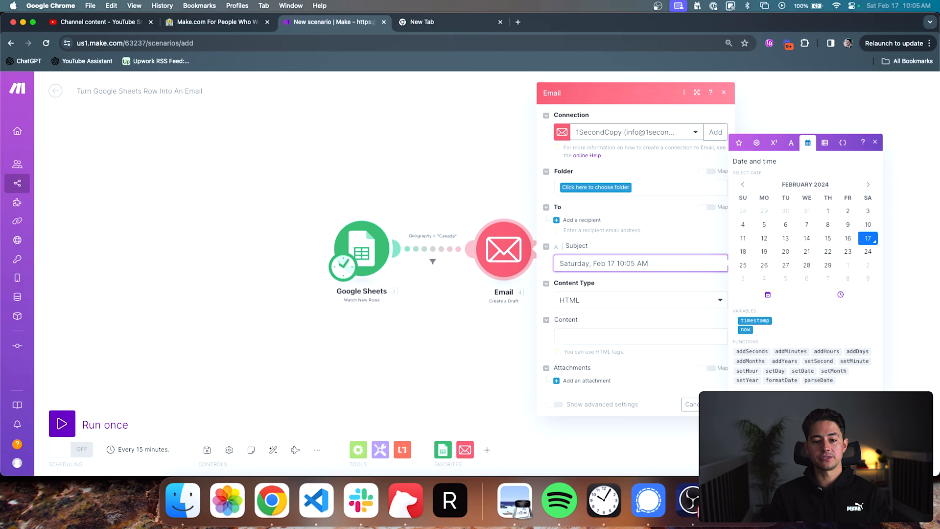
key("super+a")
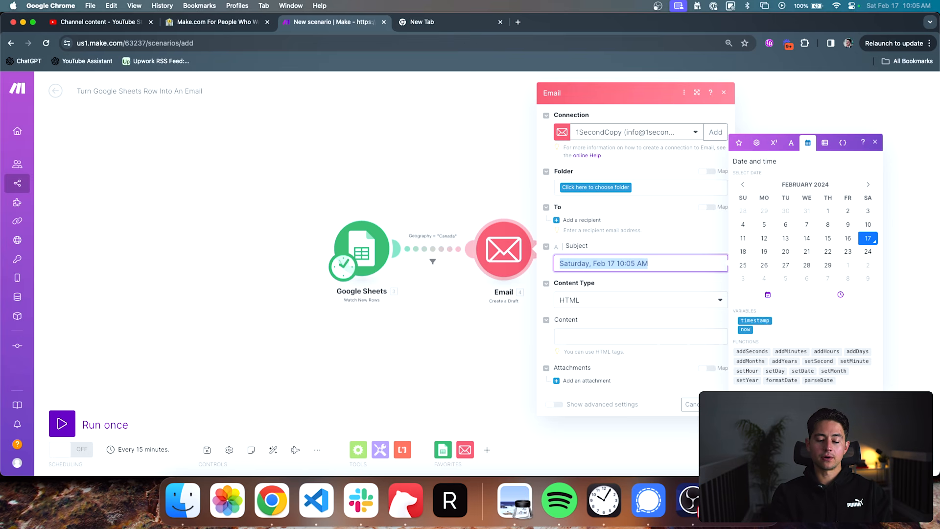
type("02/17/2024")
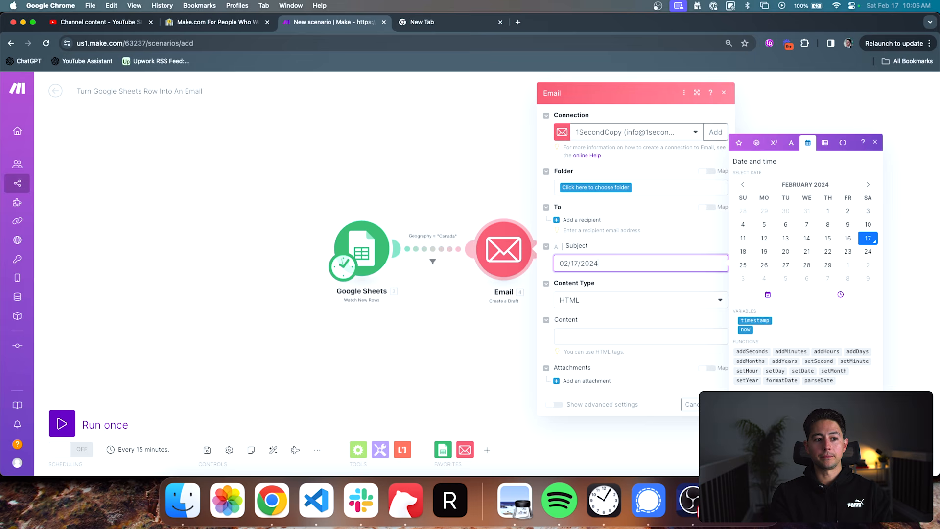
key("super+a")
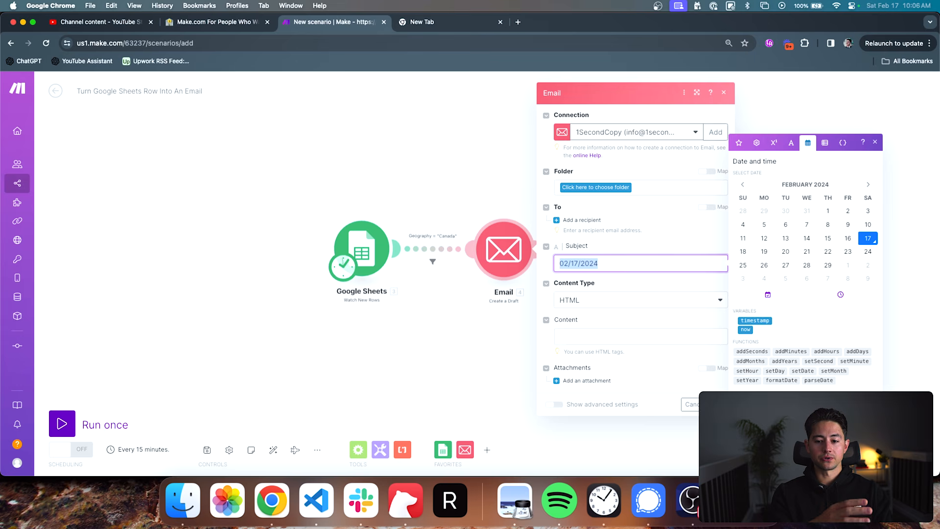
key("BackSpace")
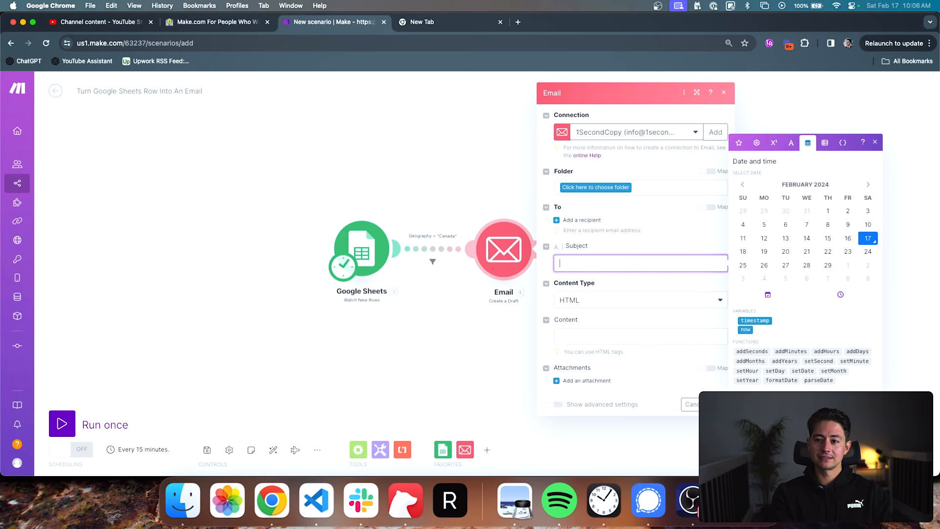
- Write the example timestamp 17022024:10:06:03UTC in the Subject and clear it again
type("10:06:")
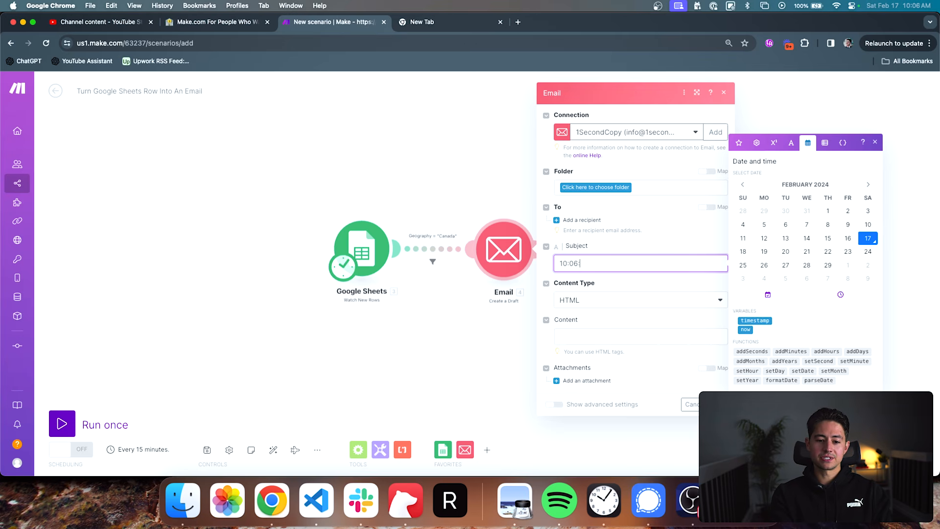
type("03")
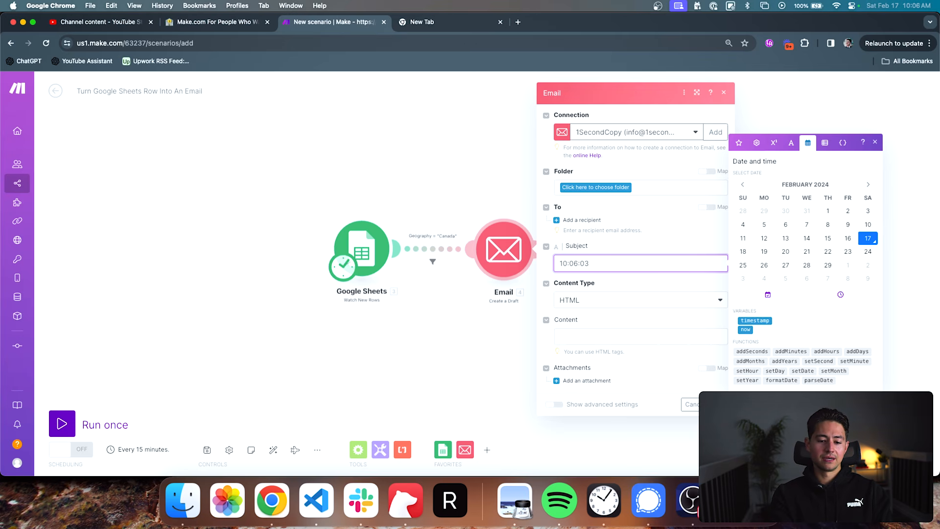
type("UTC")
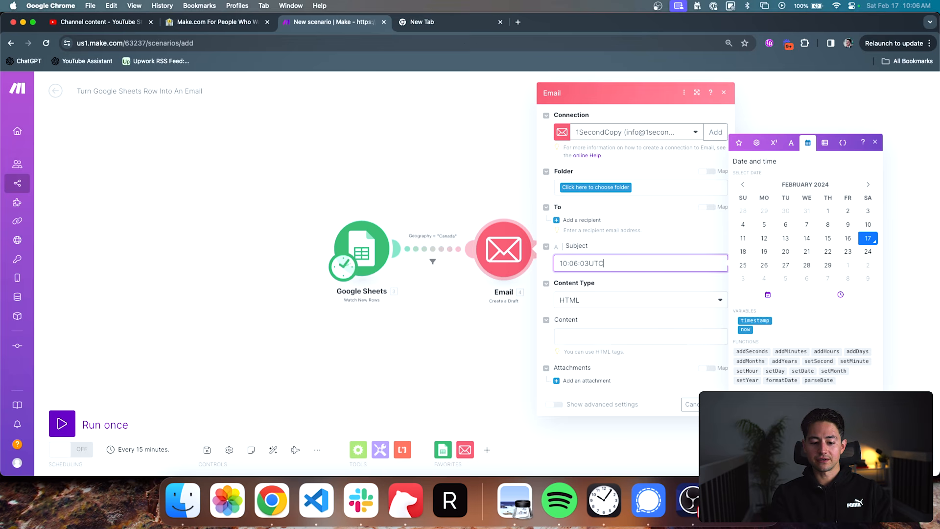
type("170220")
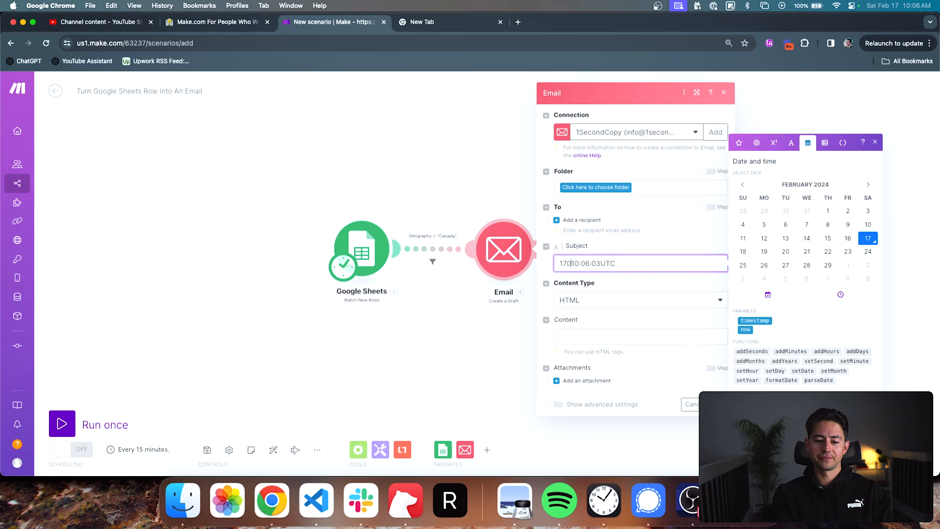
type("24")
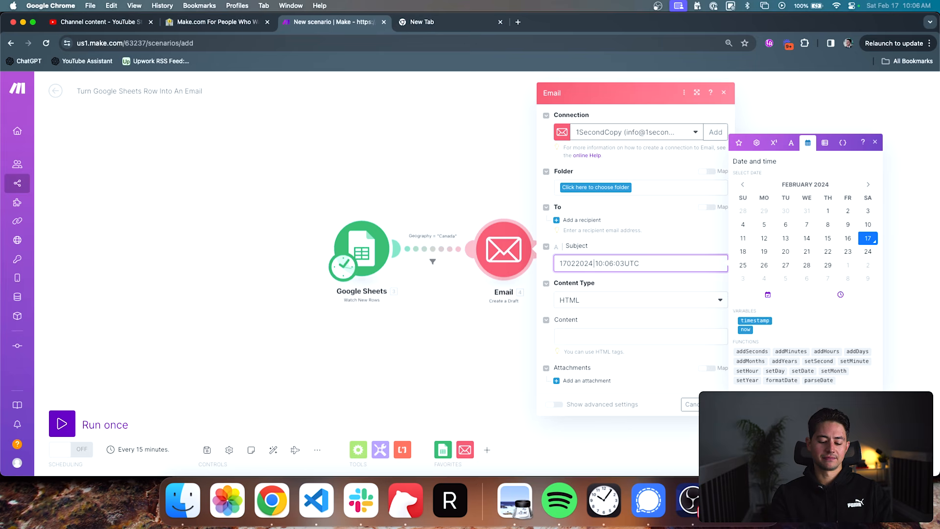
key("BackSpace")
type(":")
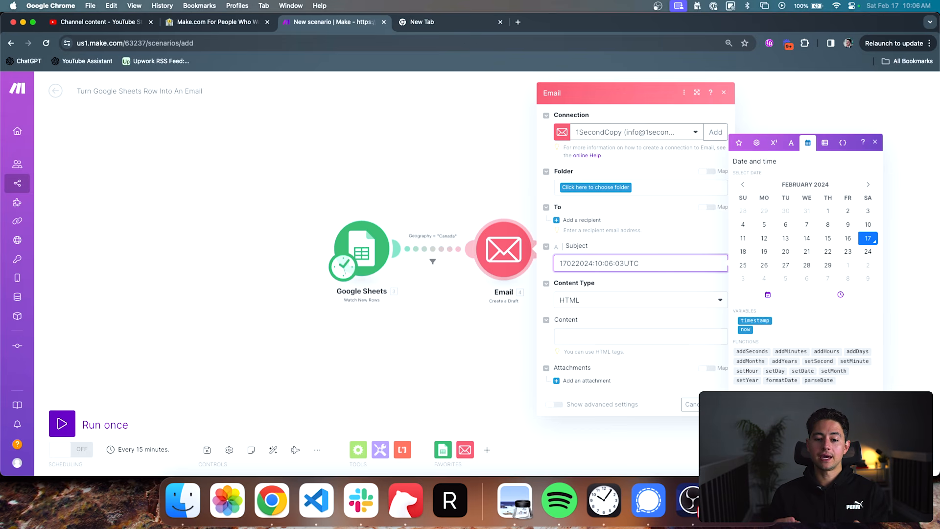
key("super+a")
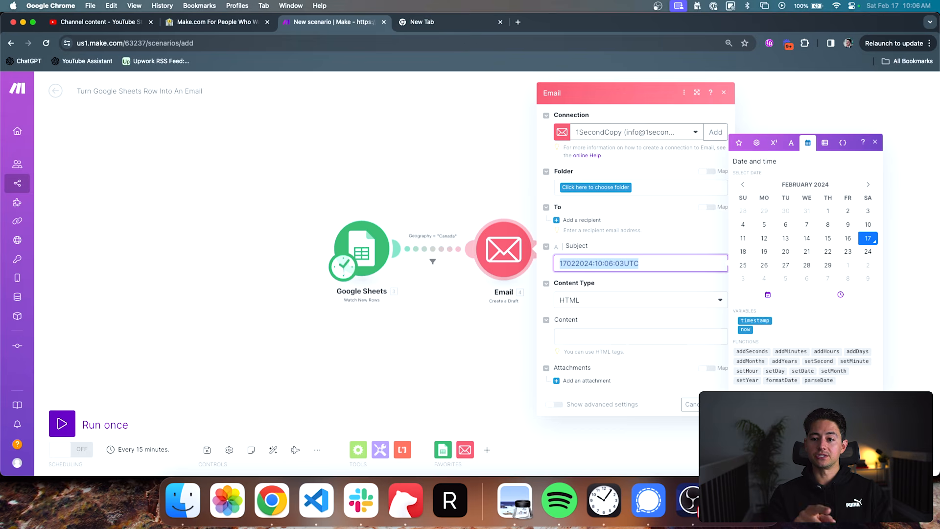
key("BackSpace")
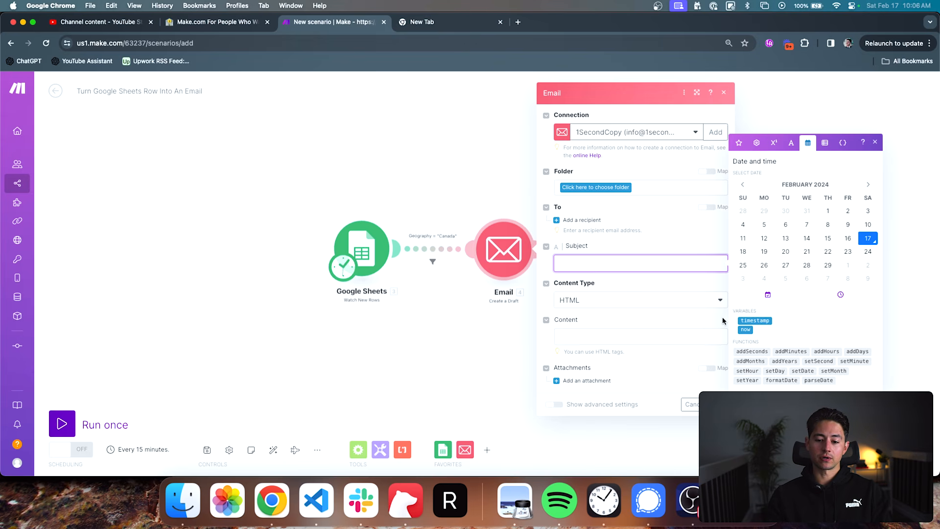
- Build a formatDate formula in the Subject that formats the now variable as DD/MM/YYYY
left_click(744, 330)
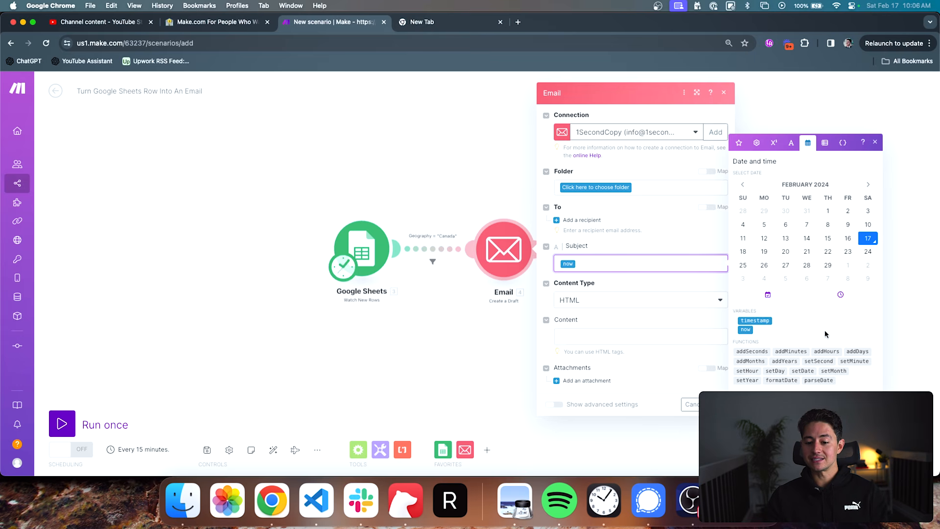
mouse_move(792, 383)
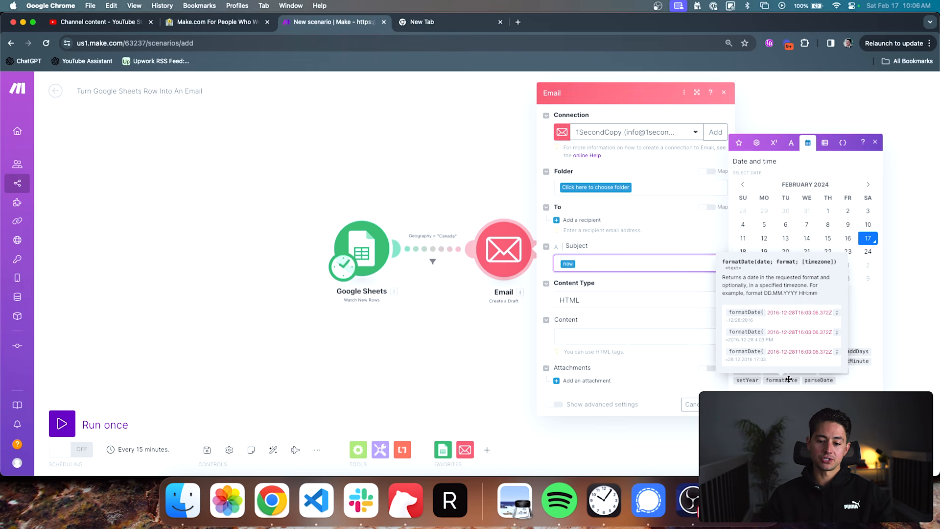
left_click(788, 380)
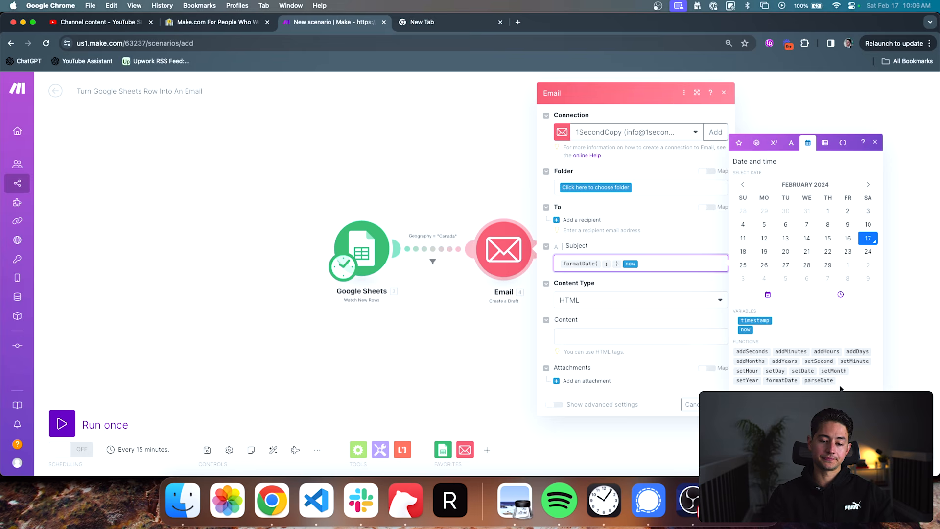
key("BackSpace")
key("BackSpace")
type("; ")
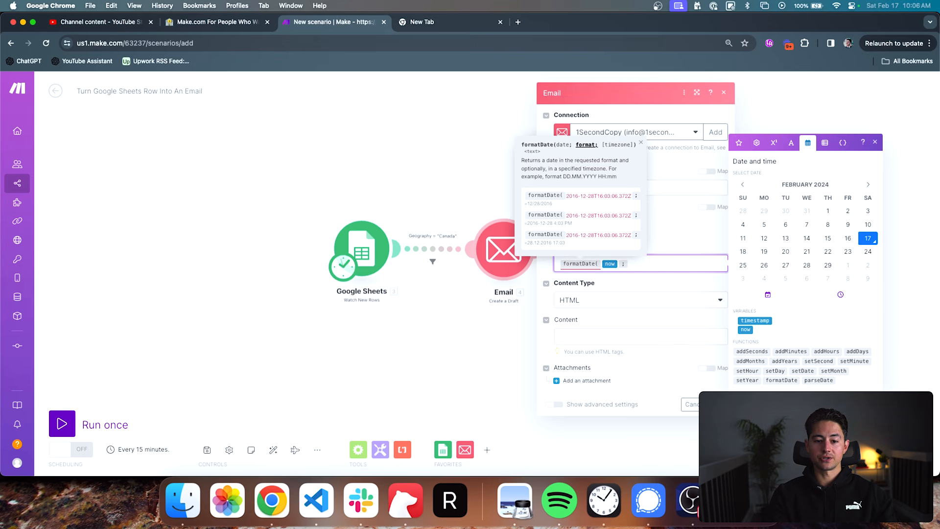
type("DD/M")
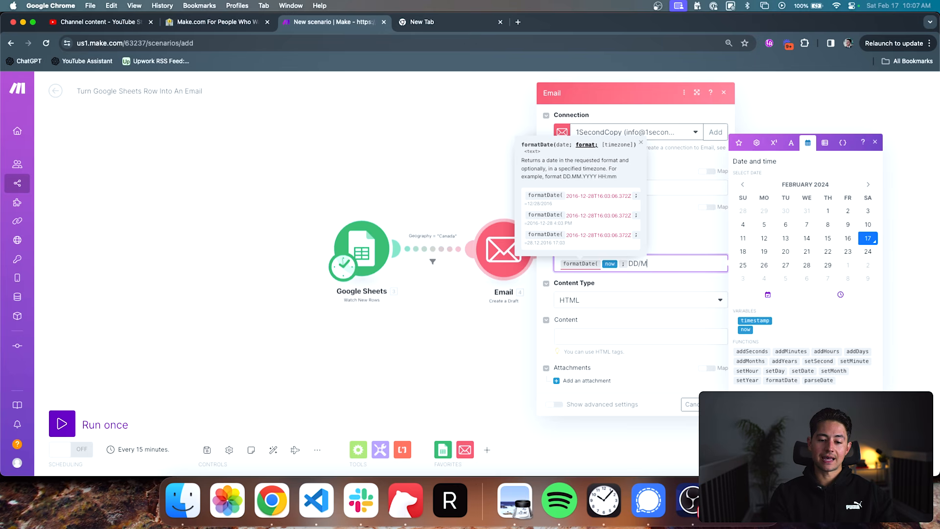
type("M/YYY")
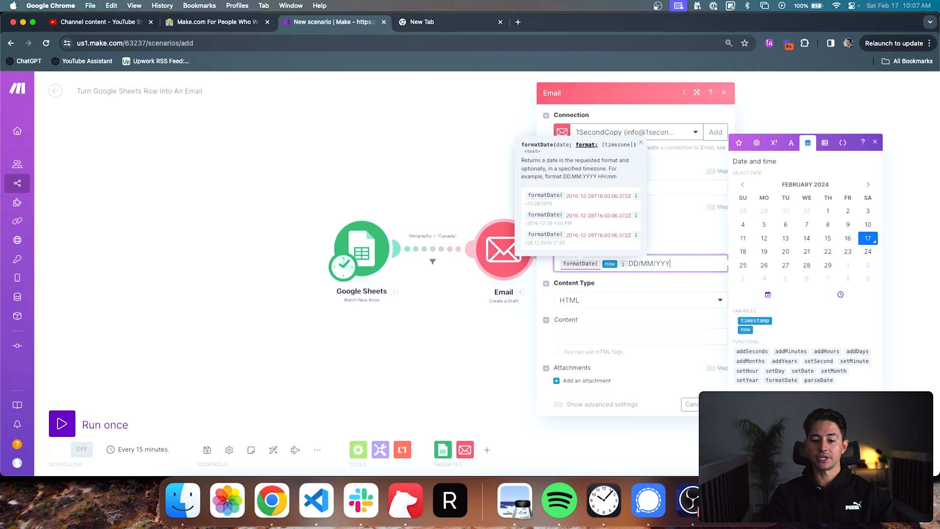
type("Y )")
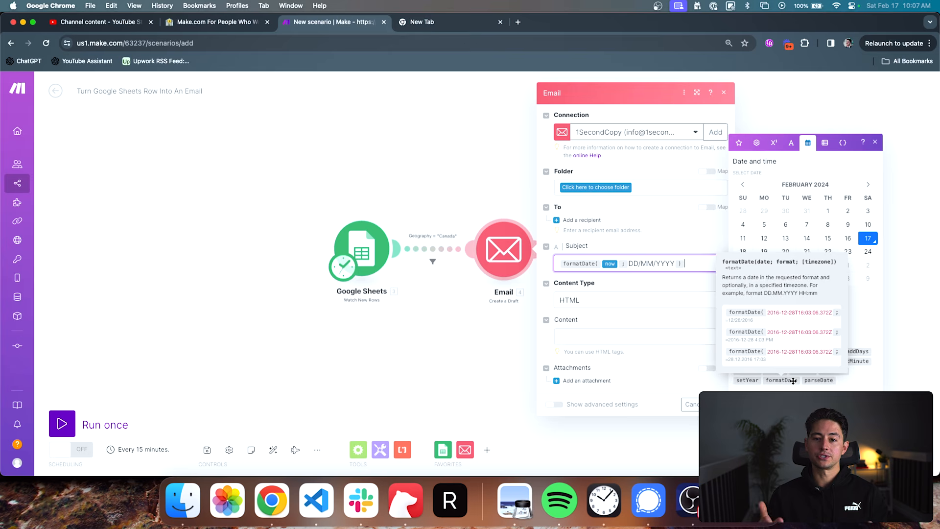
- Clear the formatDate formula from the Subject and display the functions for working with arrays
key("super+a")
key("BackSpace")
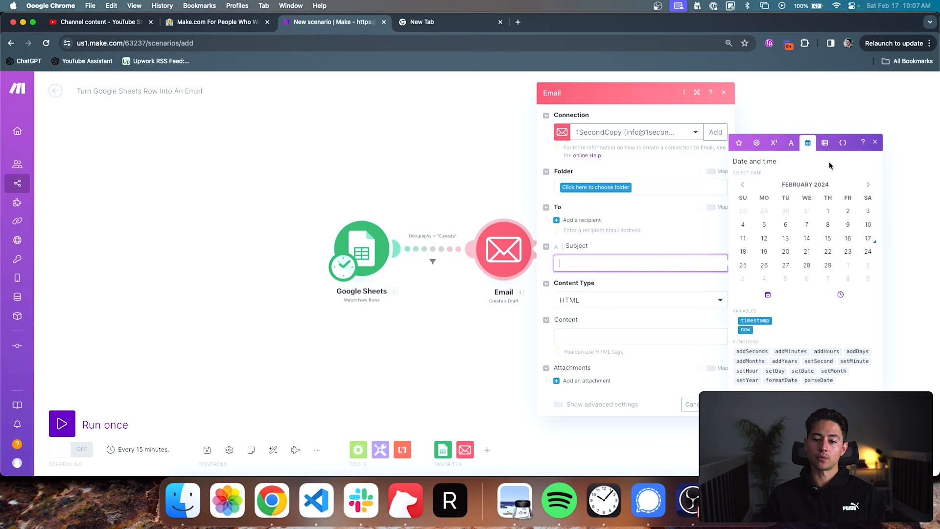
left_click(827, 145)
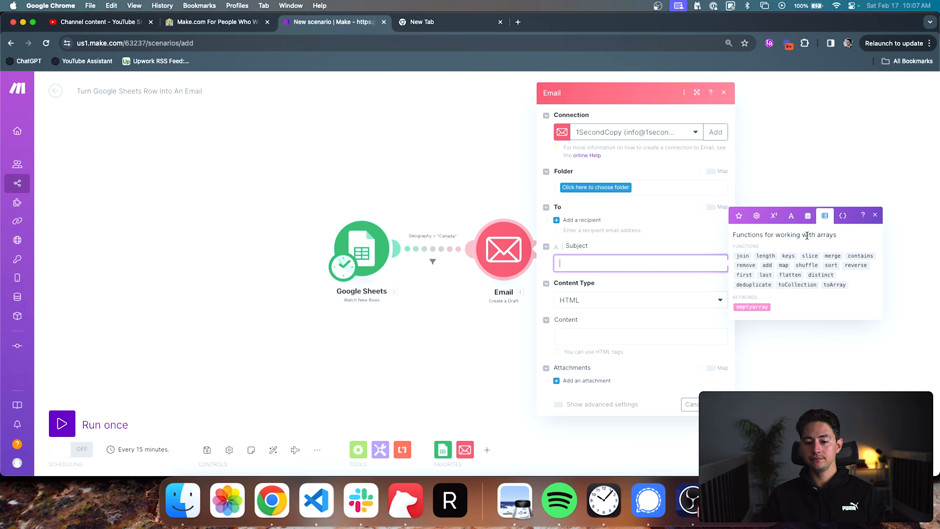